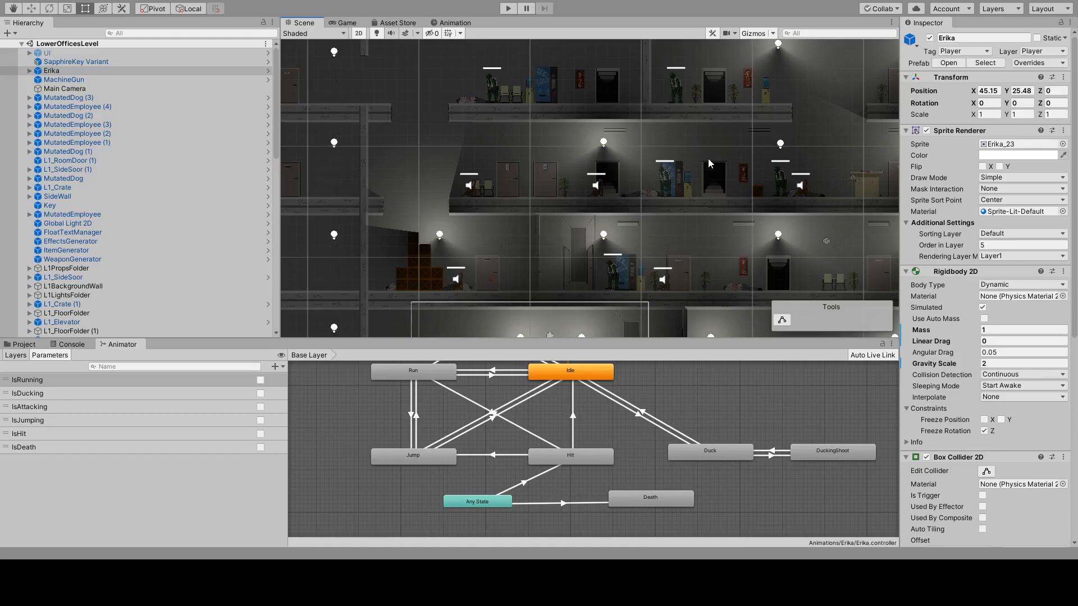
Survey the building's floors around the EVA Corp lobby and select the mutated employee by the vending machine on the floor above.
middle_click_drag(653, 280, 698, 295)
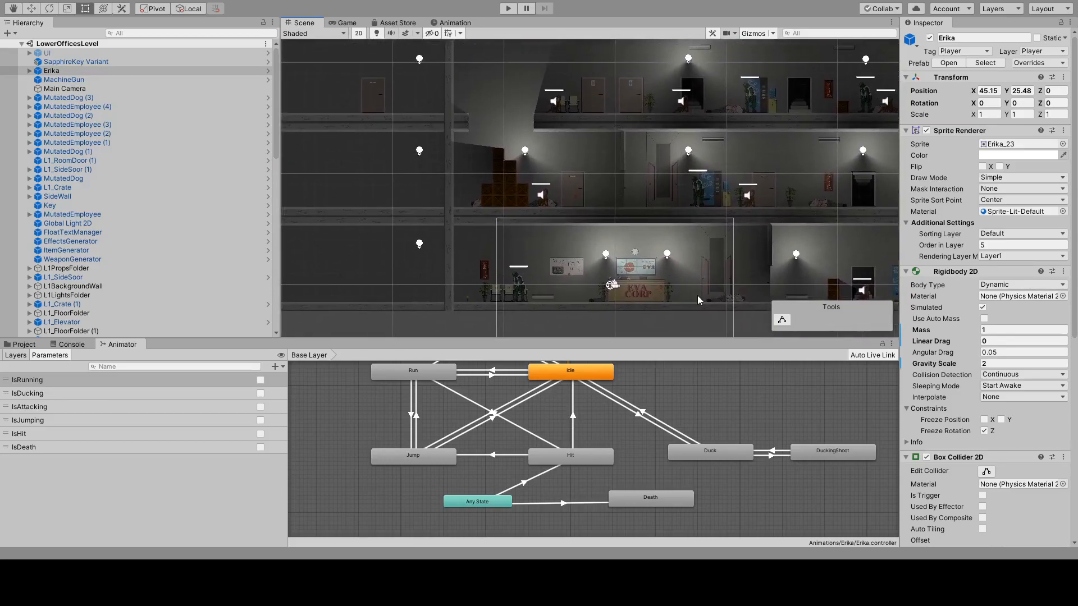
scroll(680, 269, "up", 5)
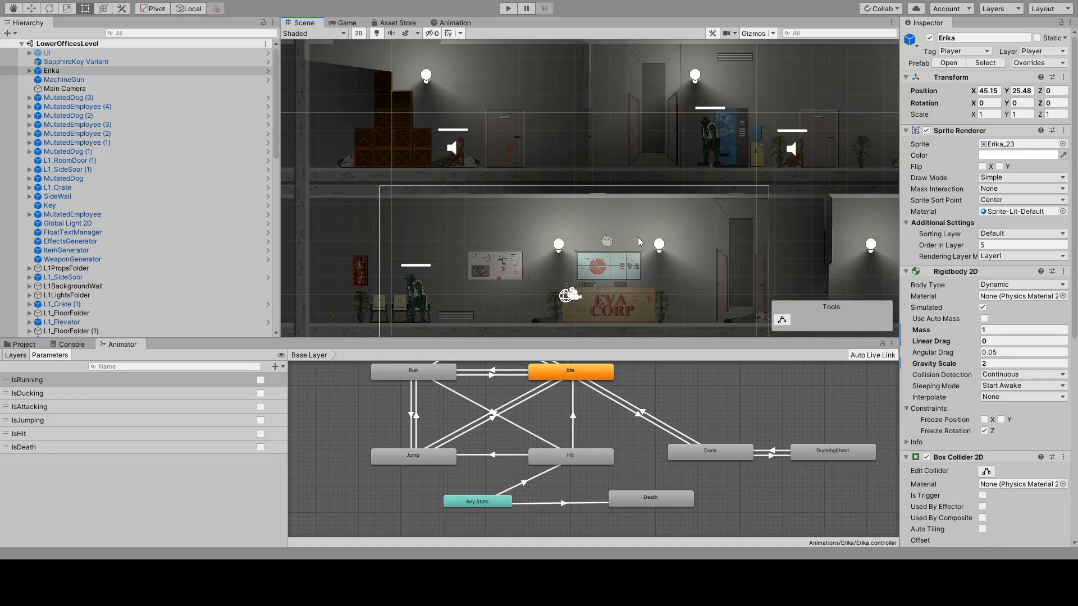
middle_click_drag(692, 209, 522, 251)
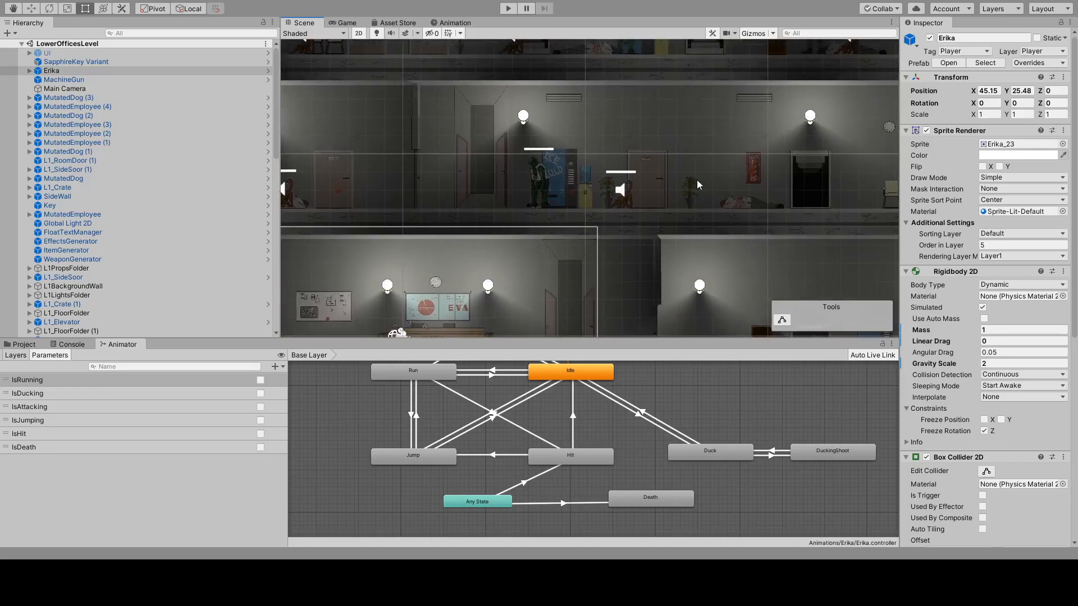
middle_click_drag(696, 180, 628, 235)
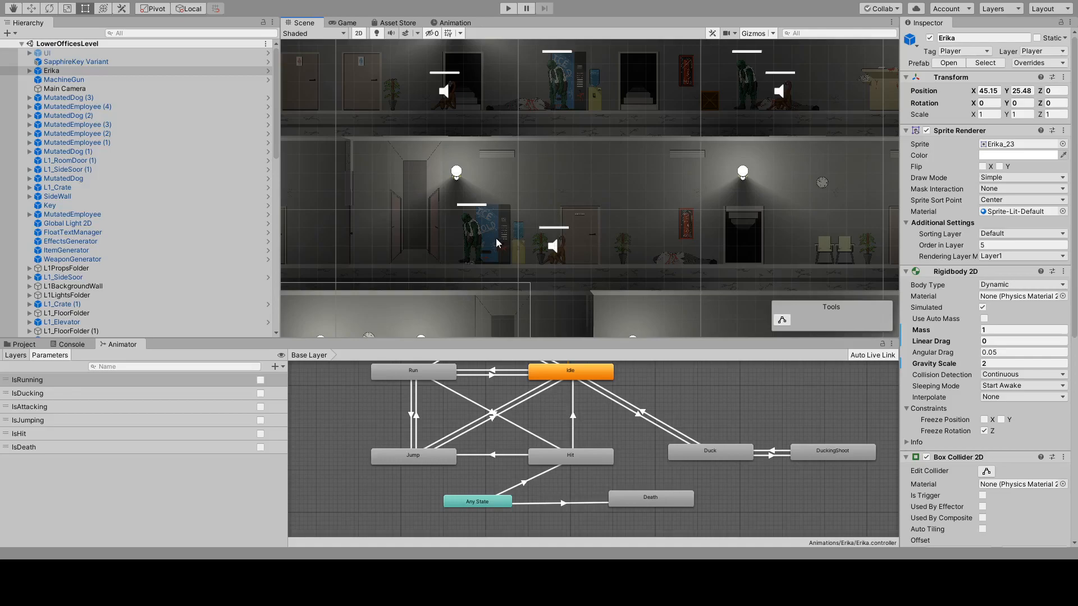
left_click(479, 233)
middle_click_drag(480, 232, 672, 180)
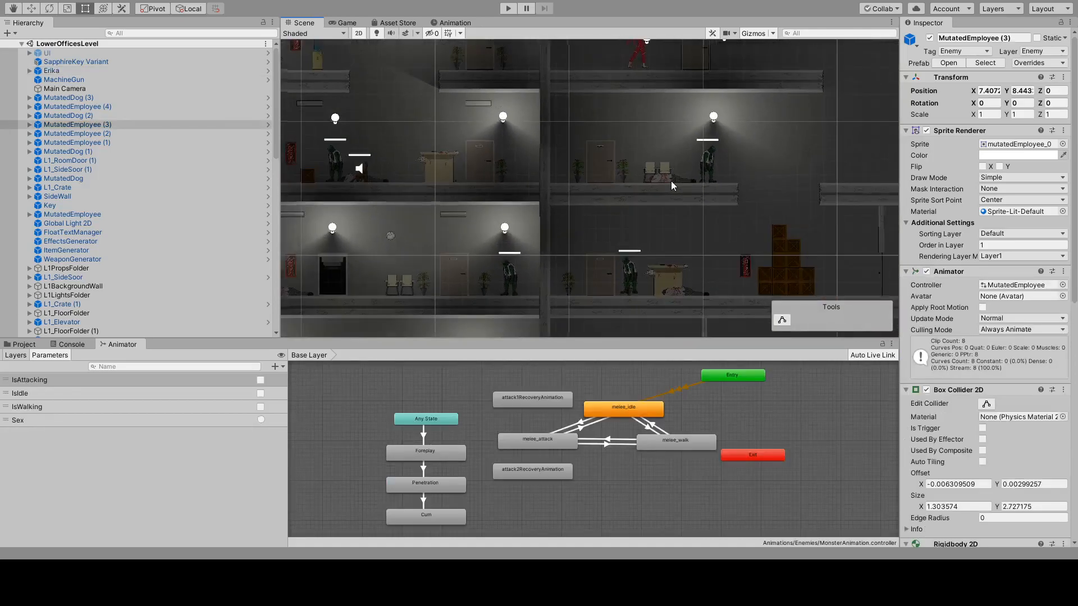
scroll(657, 188, "down", 3)
middle_click_drag(541, 206, 800, 190)
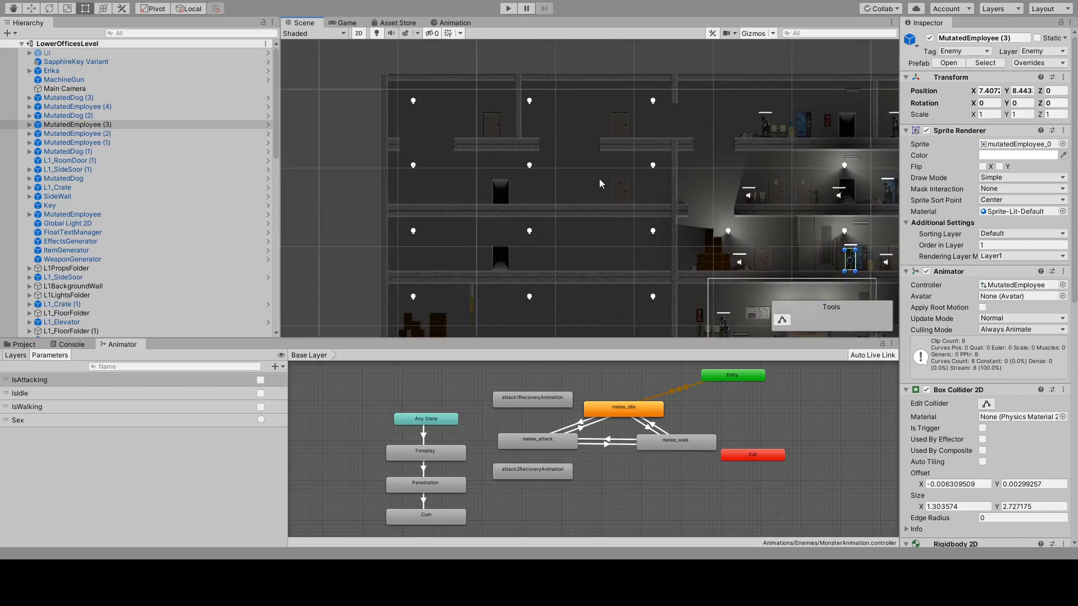
Open the Prefabs/Items folder and inspect the machine gun and magnum ammo, hearts and sapphire keys, and small, large and medium med kits.
left_click(24, 344)
scroll(44, 449, "up", 10)
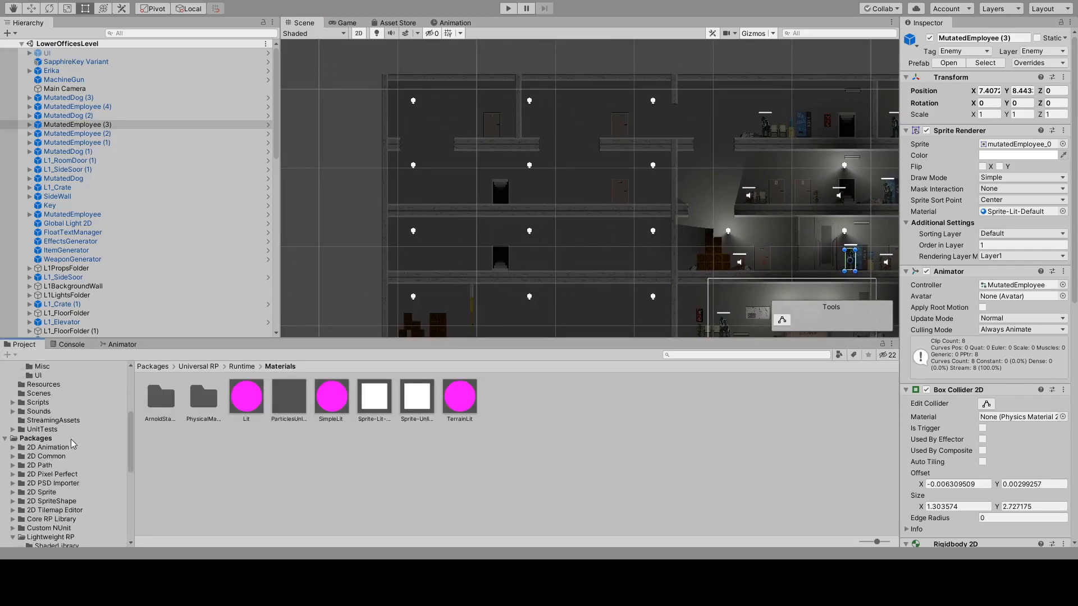
left_click(45, 508)
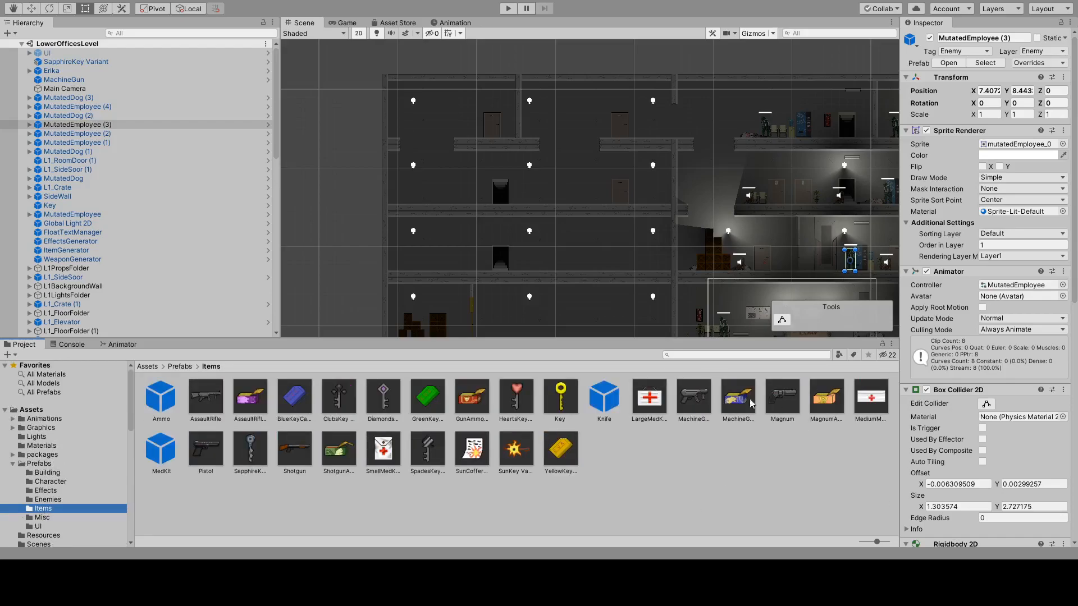
left_click(734, 402)
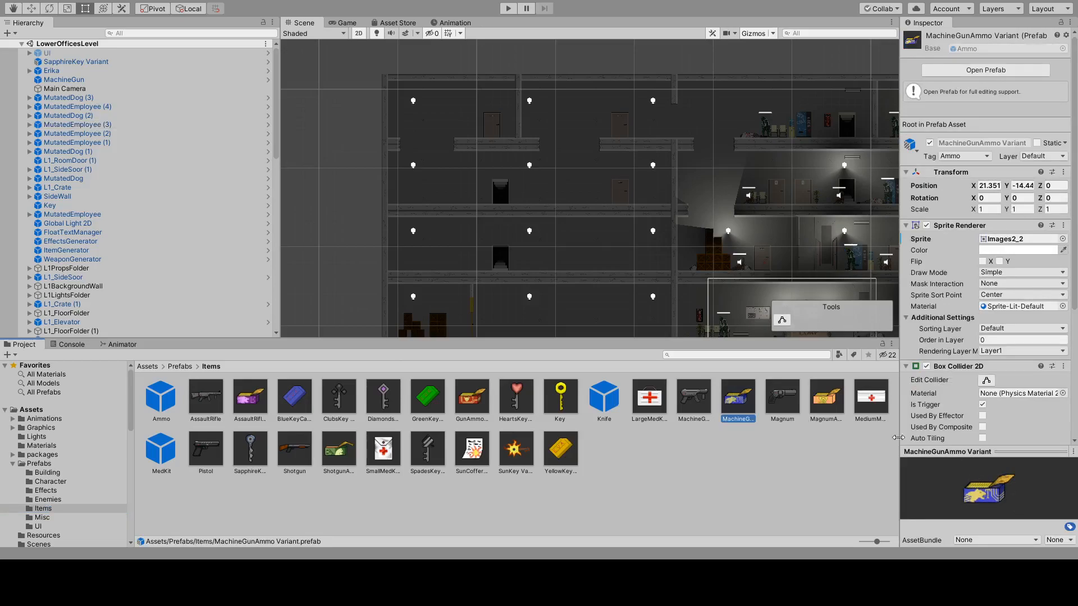
left_click(828, 402)
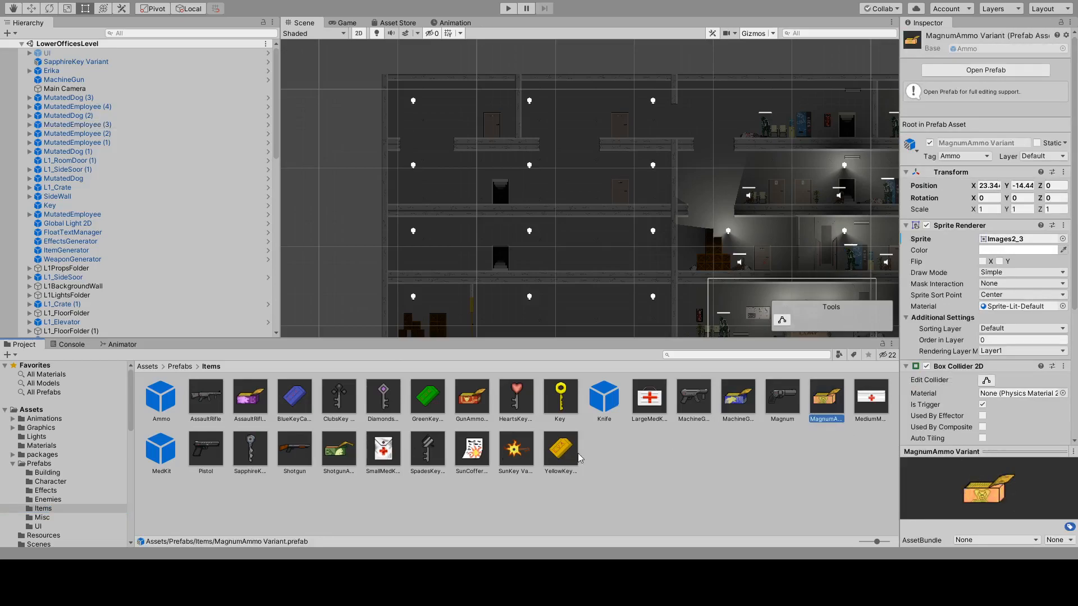
left_click(516, 399)
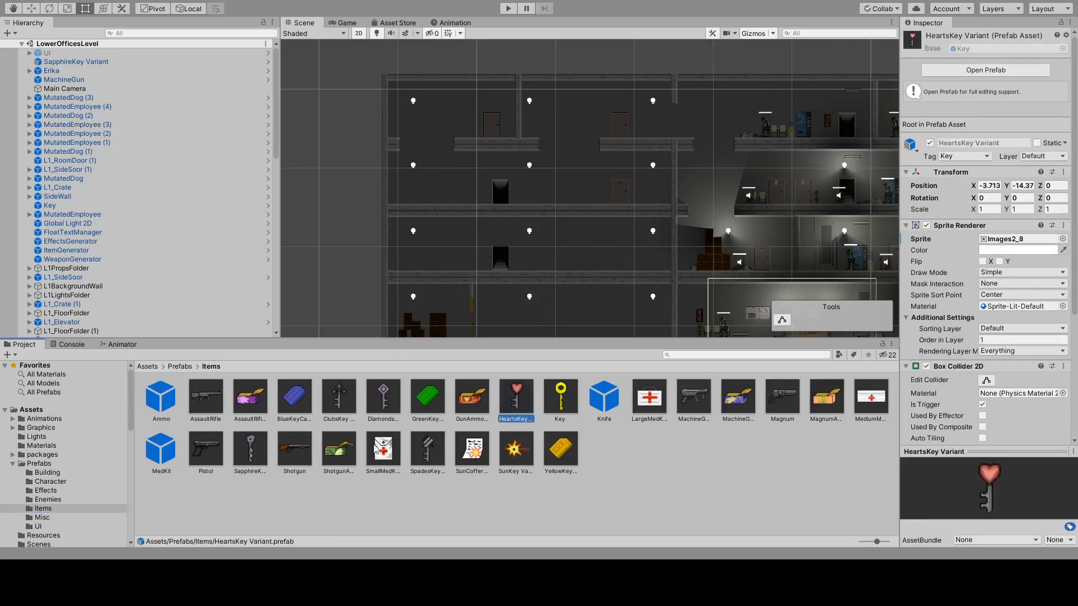
left_click(257, 452)
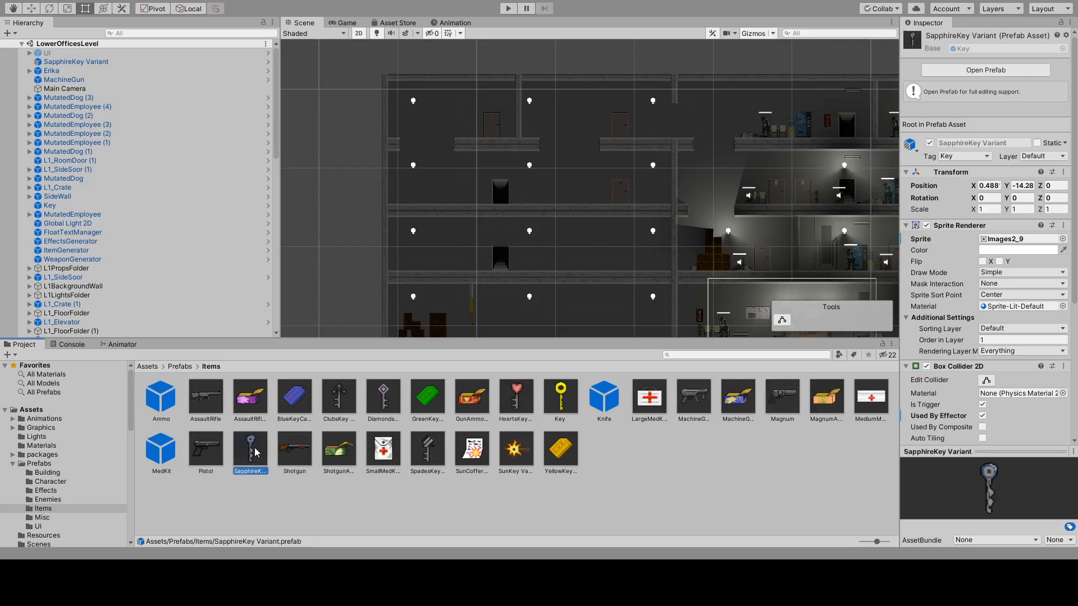
left_click(385, 460)
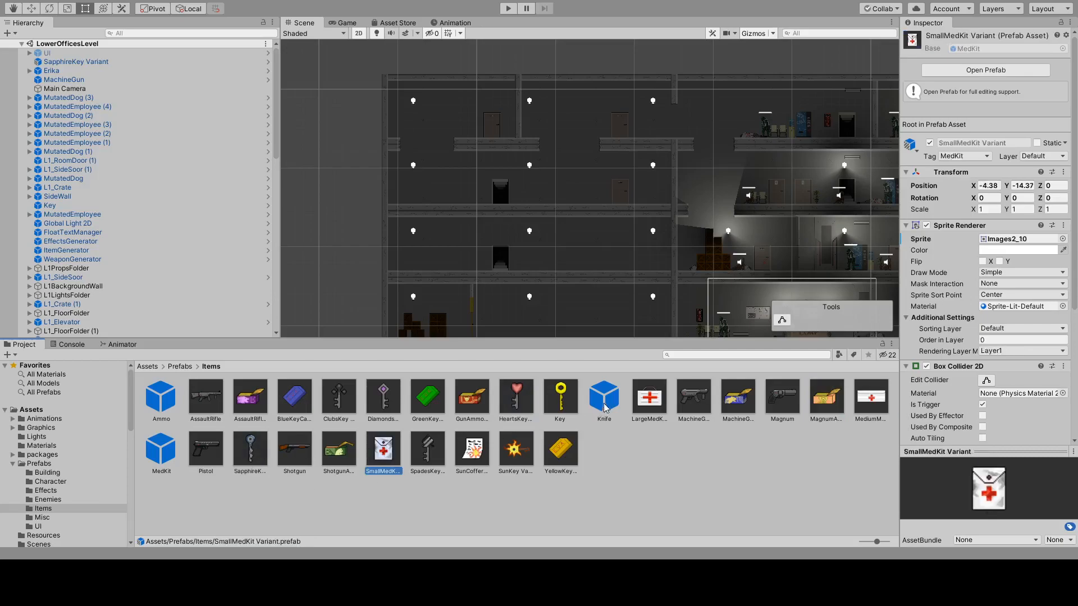
left_click(636, 400)
left_click(879, 400)
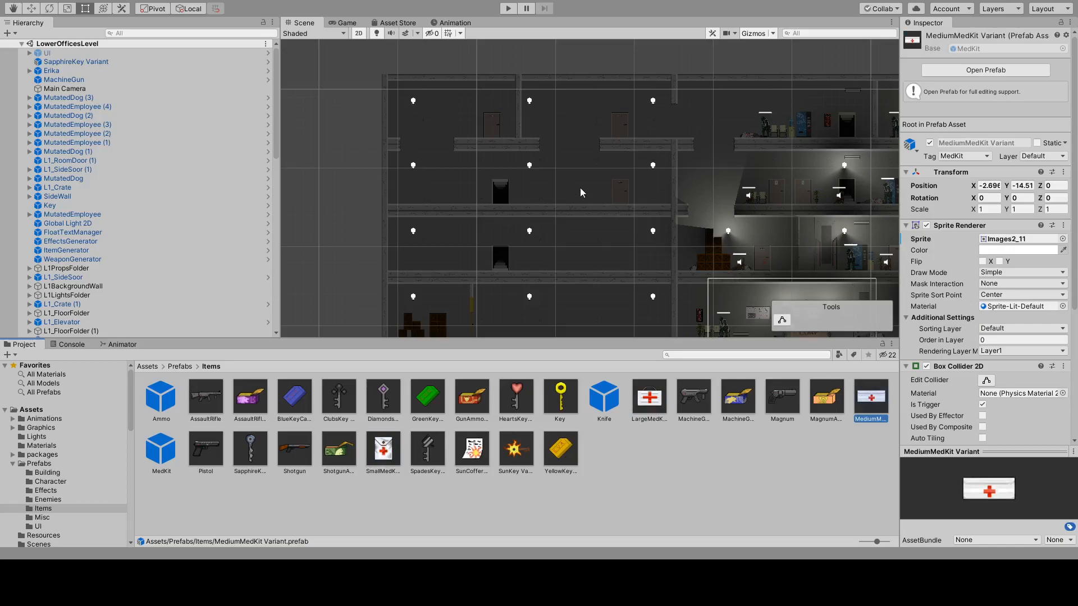
Examine the unlit, unfinished section of the building, including its doors, ceiling lights, ground-floor crates and yellow side door.
scroll(541, 254, "up", 2)
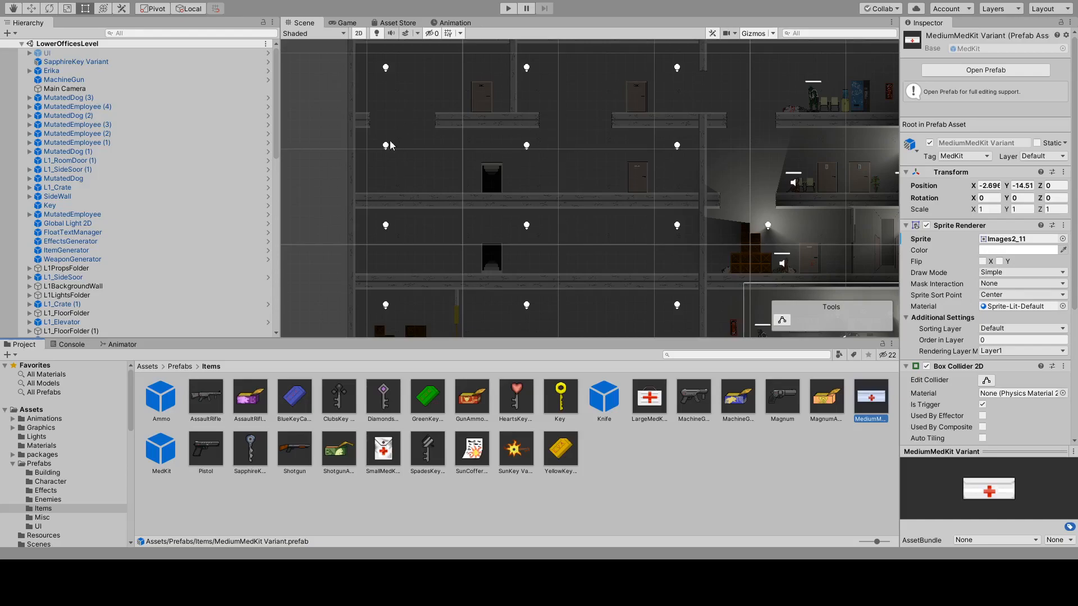
scroll(392, 146, "up", 10)
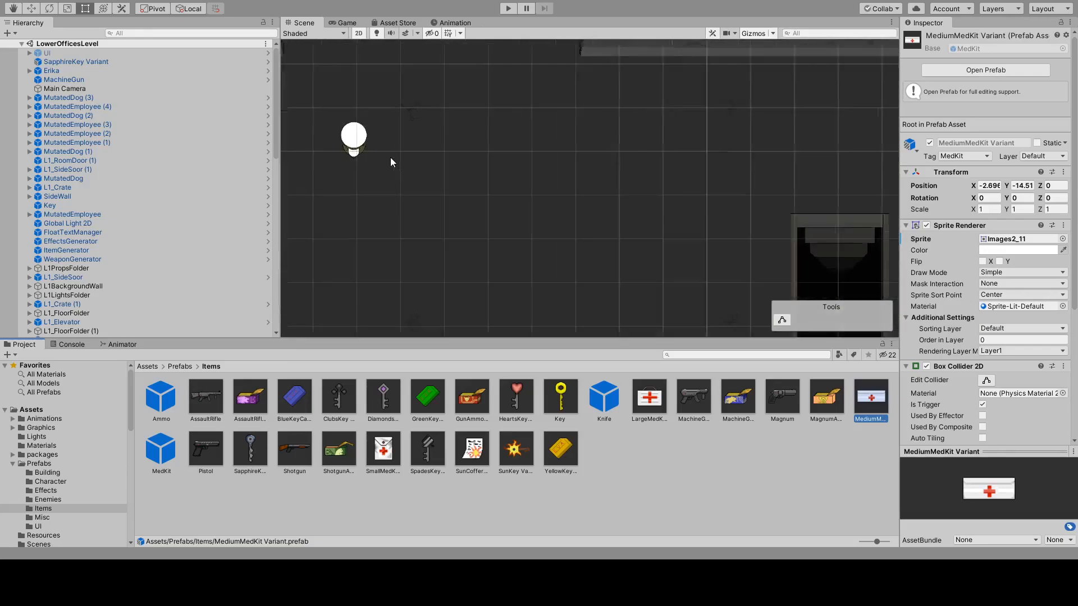
scroll(364, 150, "down", 15)
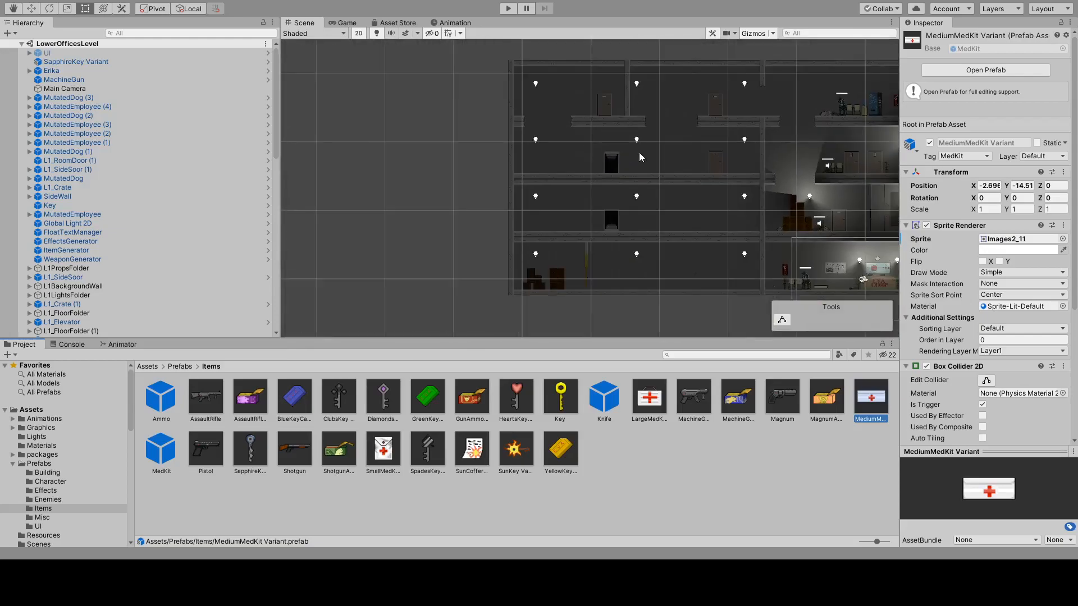
scroll(640, 154, "up", 4)
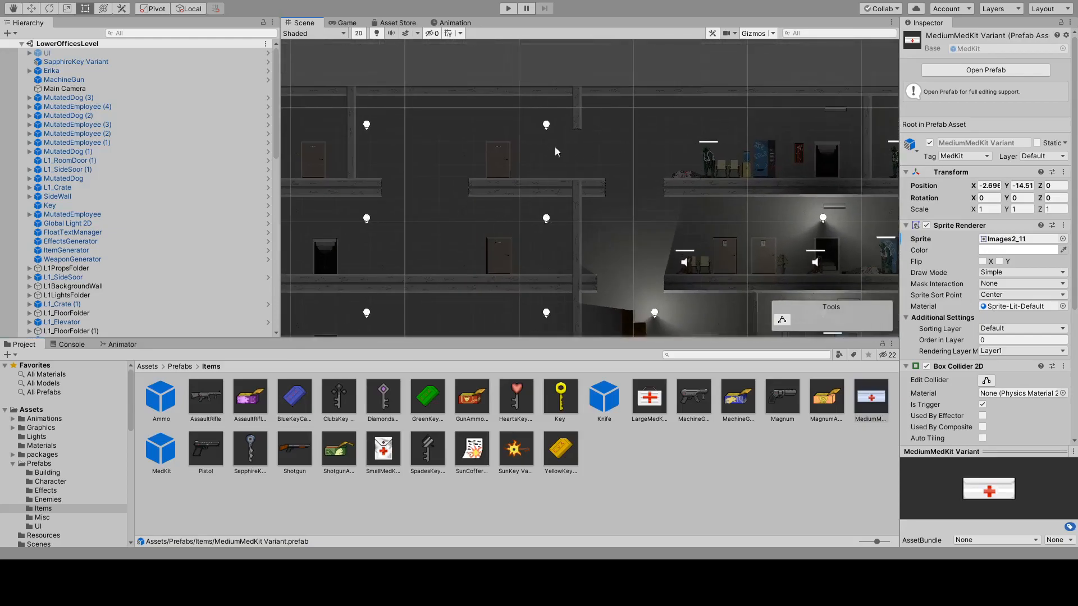
middle_click_drag(405, 266, 681, 106)
middle_click_drag(501, 235, 495, 220)
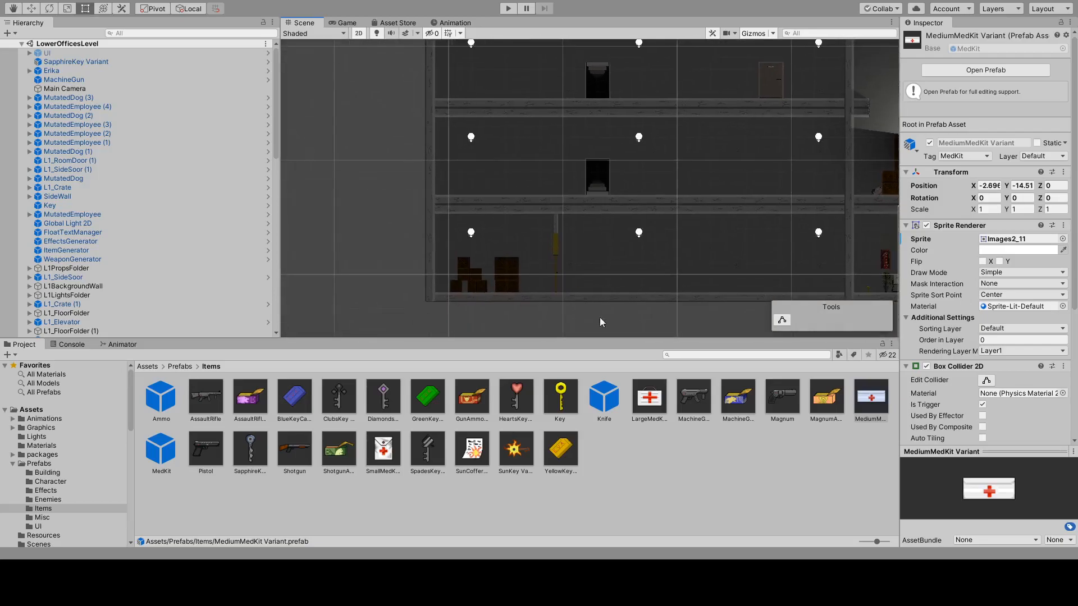
scroll(584, 304, "up", 6)
scroll(517, 225, "up", 4)
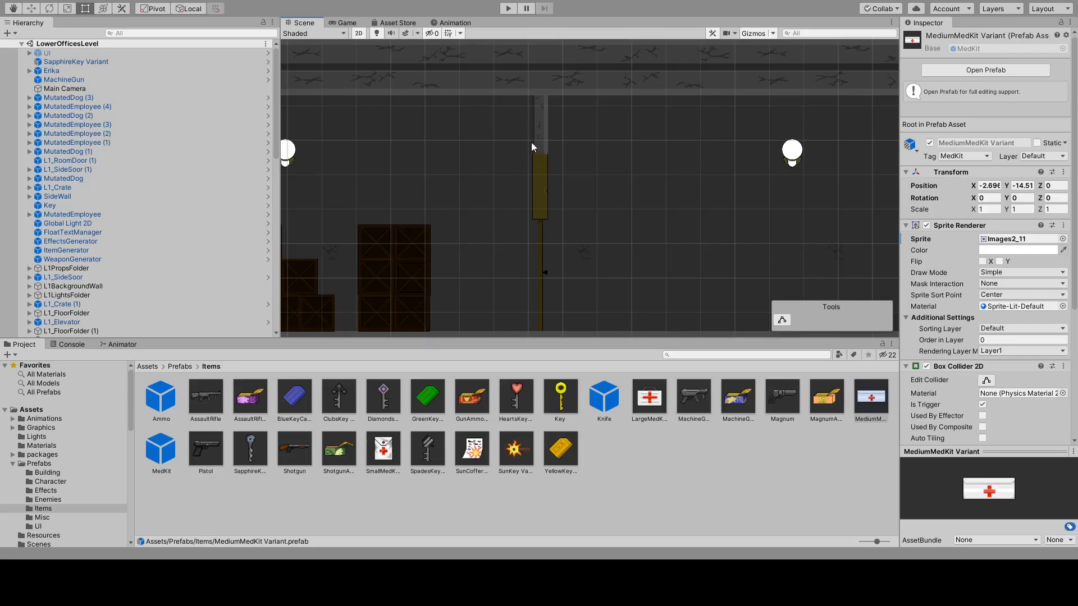
scroll(526, 238, "down", 6)
middle_click_drag(391, 235, 439, 227)
scroll(549, 229, "down", 6)
scroll(726, 204, "down", 3)
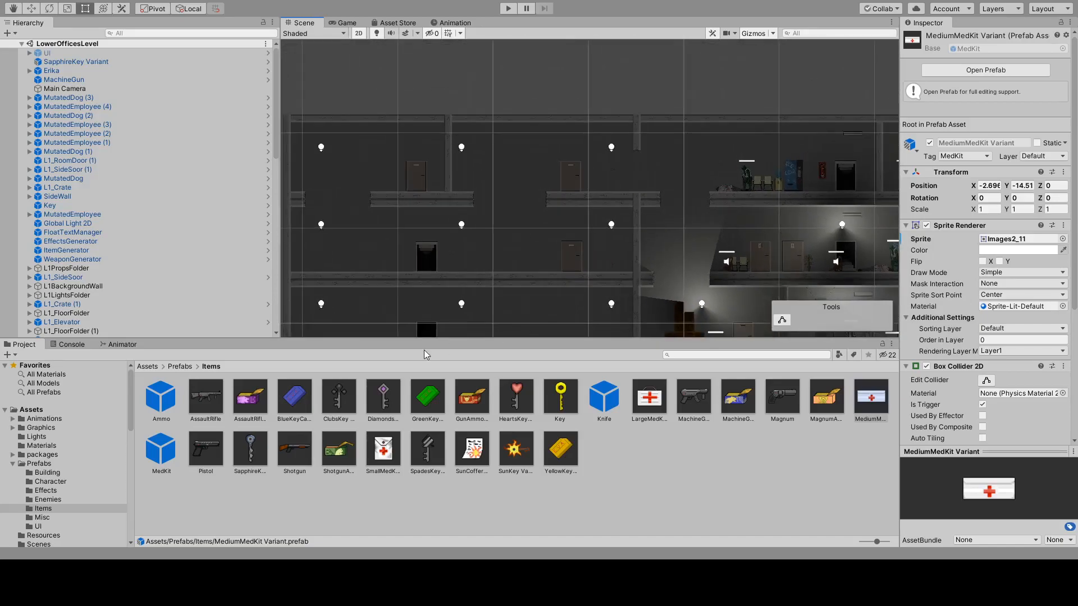
Examine the furnished office floors and the neighbouring wing, checking where enemies, lights and props are placed.
middle_click_drag(570, 258, 382, 177)
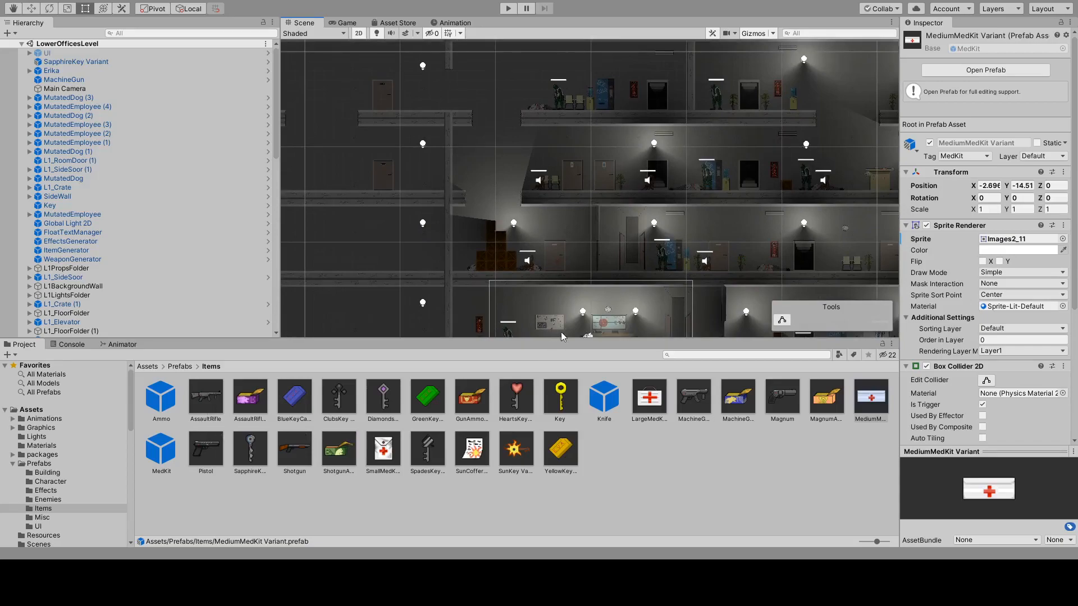
middle_click_drag(758, 250, 535, 199)
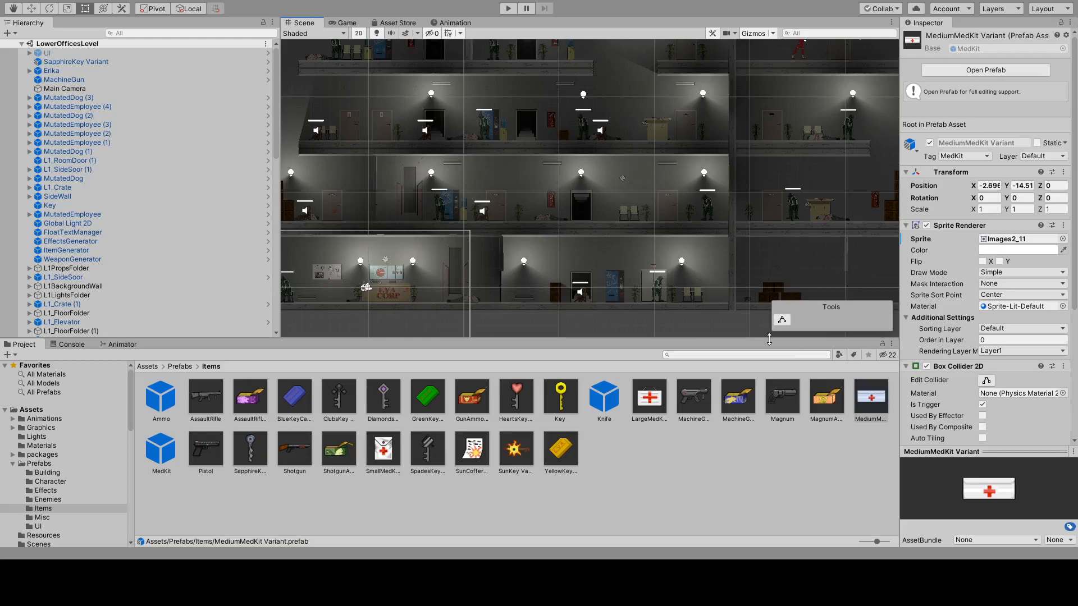
middle_click_drag(653, 119, 481, 198)
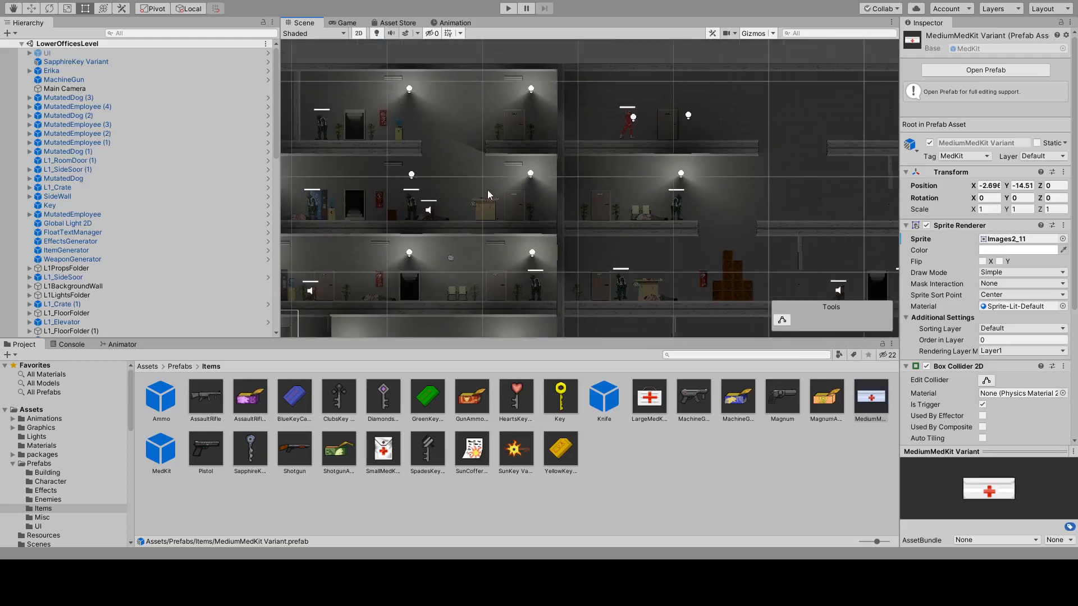
scroll(732, 210, "up", 10)
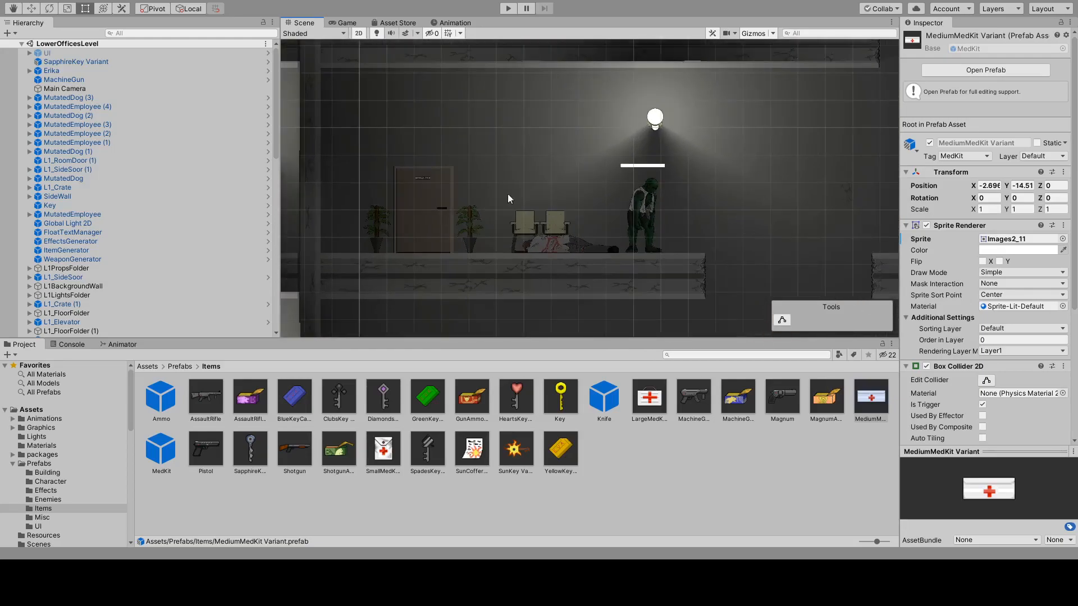
scroll(663, 236, "down", 12)
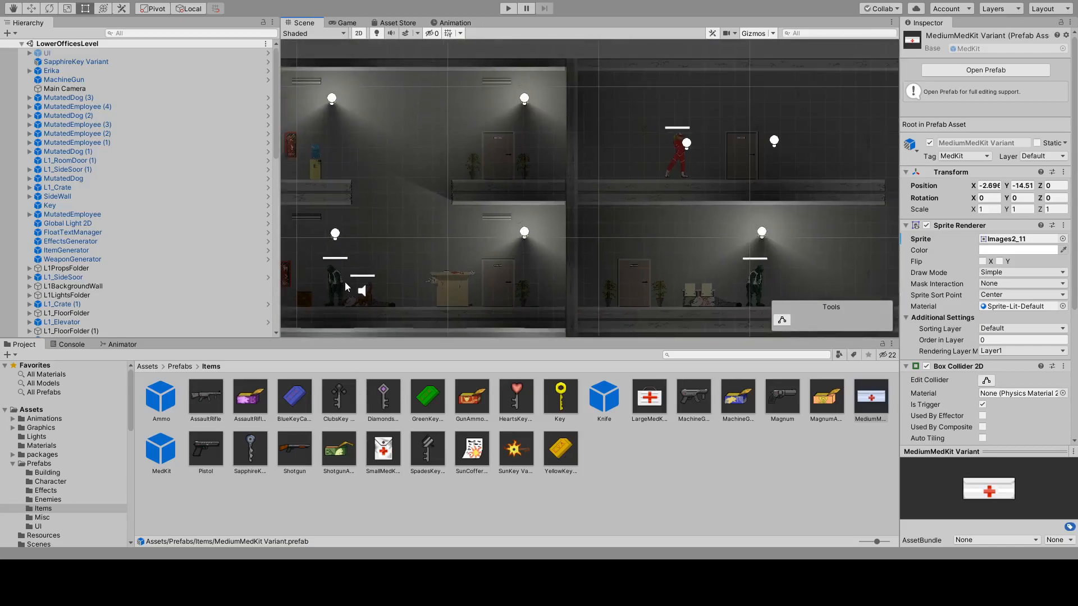
middle_click_drag(645, 73, 731, 10)
Select the mutated employee in the EVA Corp lobby and review its Rigidbody 2D and Enemy Controller settings.
middle_click_drag(419, 182, 538, 161)
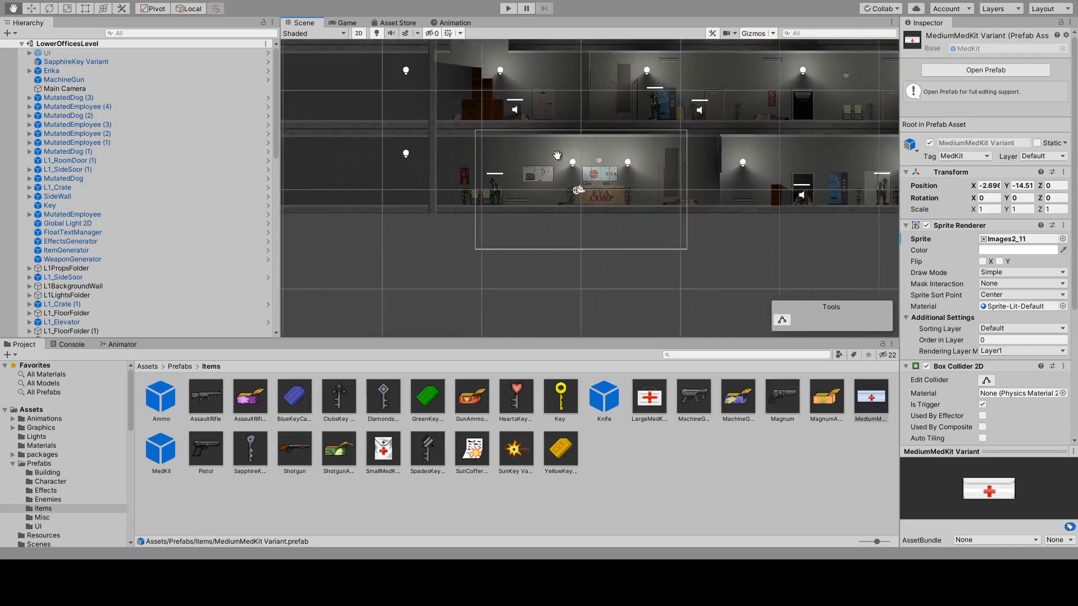
scroll(507, 184, "up", 4)
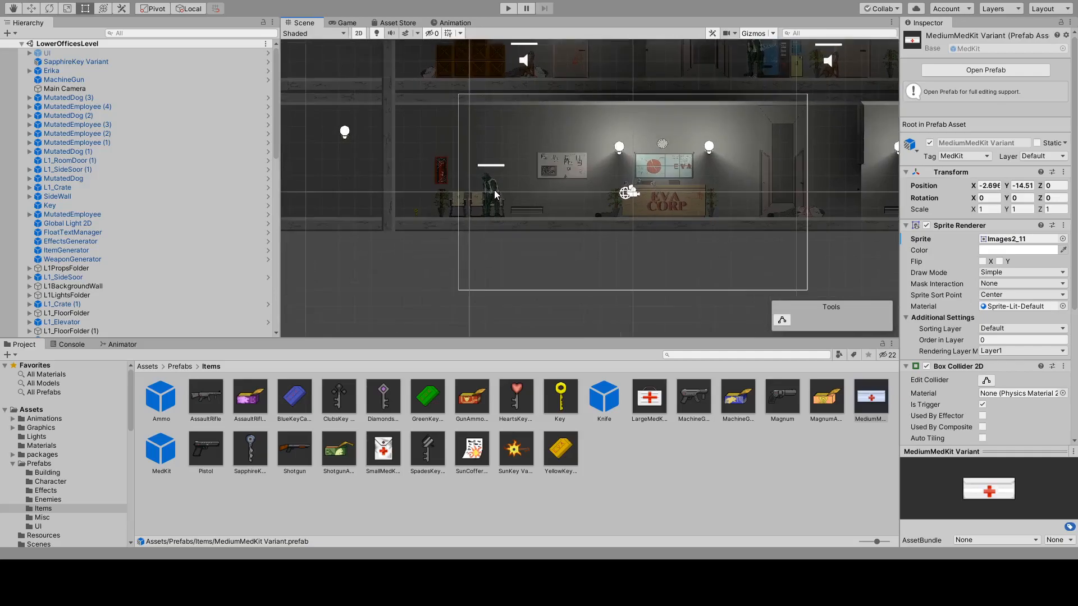
left_click(494, 190)
scroll(1077, 399, "down", 10)
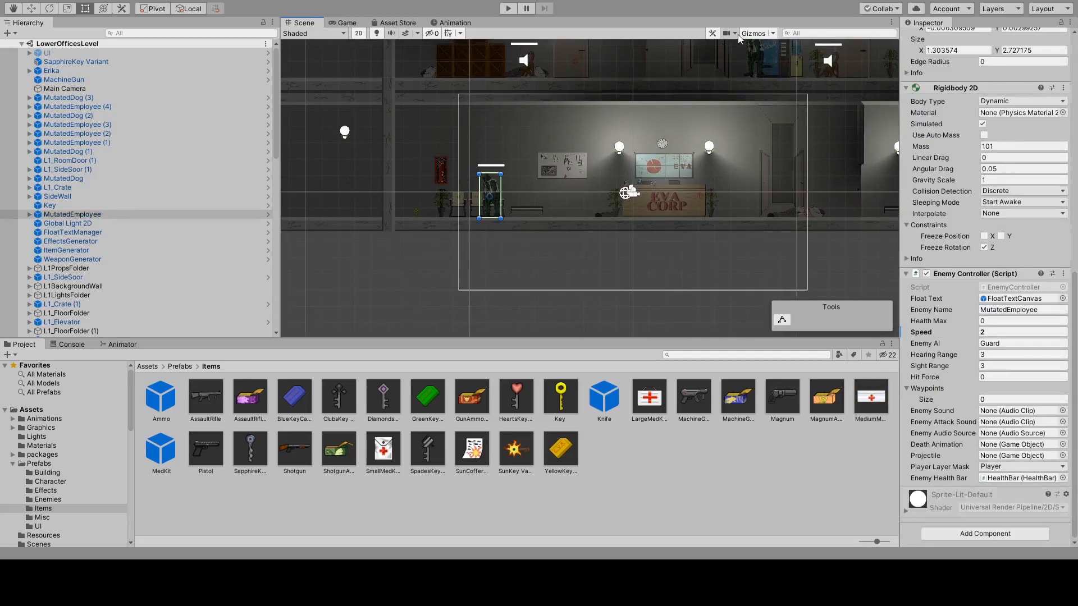
scroll(615, 170, "up", 1)
scroll(584, 159, "up", 2)
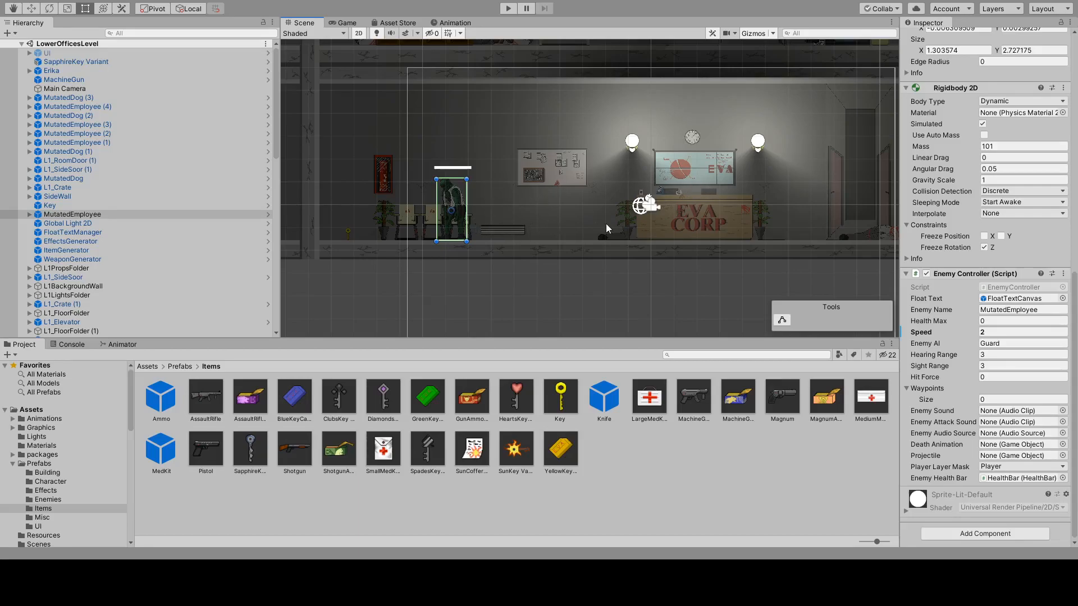
Inspect the components of the side door beyond the lobby and of the mutated dog in the adjoining room.
middle_click_drag(779, 184, 652, 201)
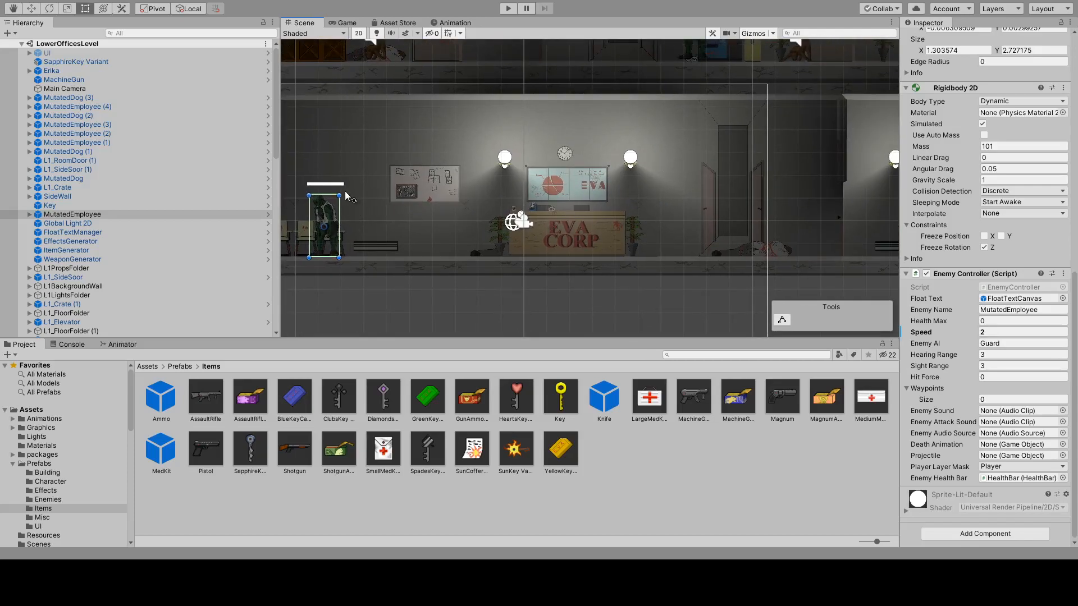
middle_click_drag(385, 193, 567, 167)
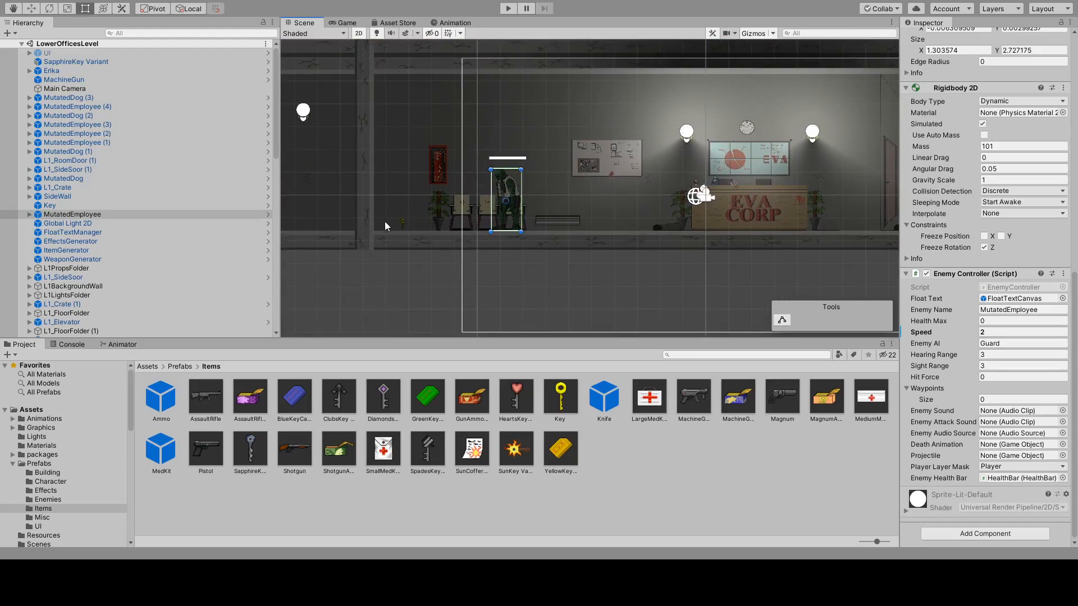
middle_click_drag(879, 168, 490, 176)
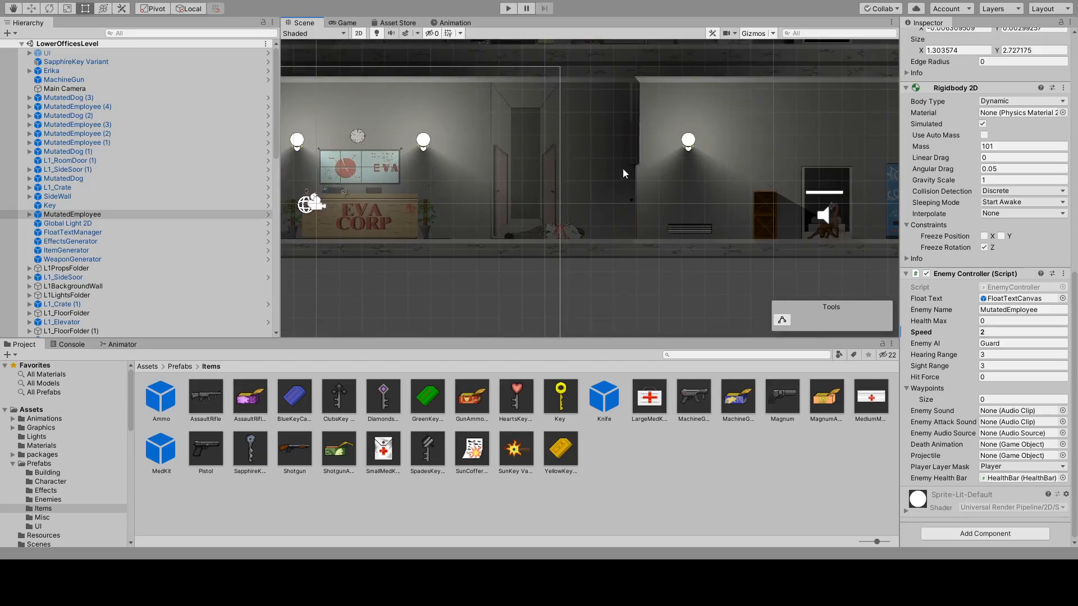
left_click(632, 143)
middle_click_drag(719, 163, 559, 170)
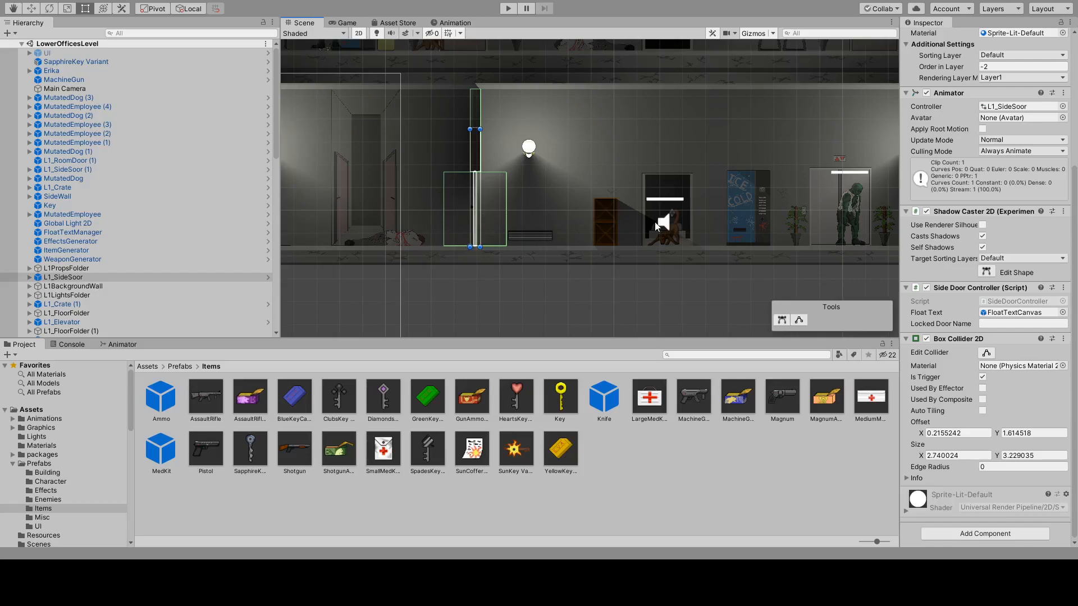
left_click(665, 237)
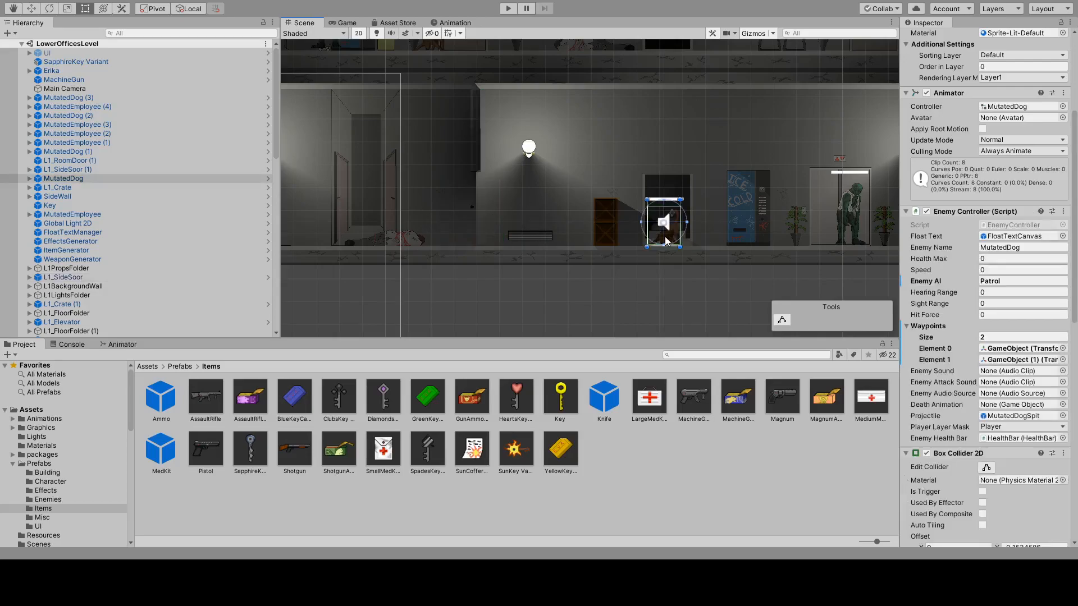
Select the stairs behind the mutated dog and review their Stairs Controller and Box Collider 2D settings.
middle_click_drag(723, 214, 463, 228)
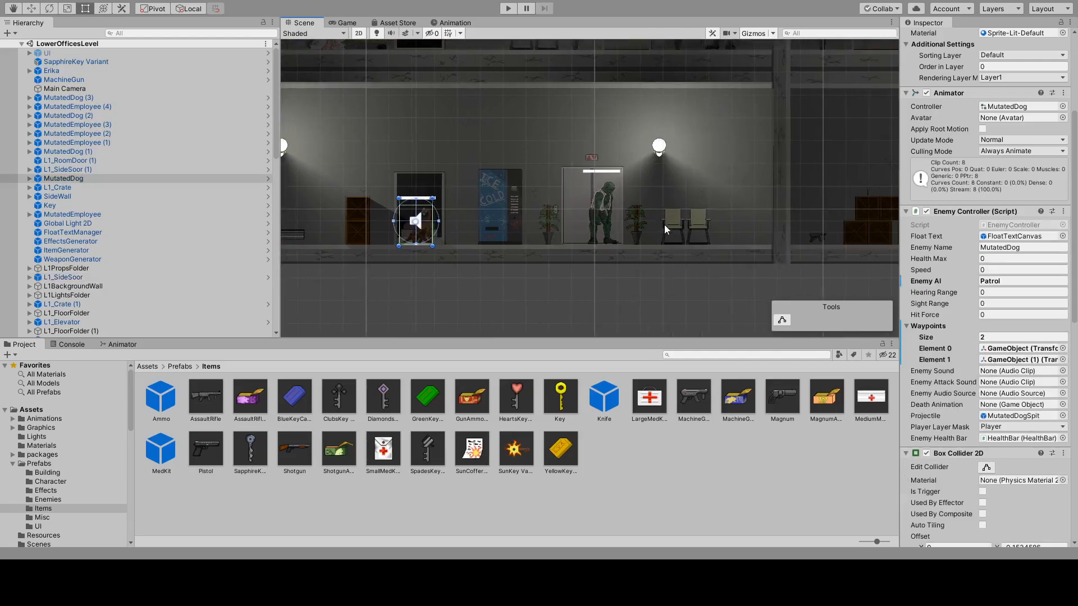
scroll(886, 322, "down", 1)
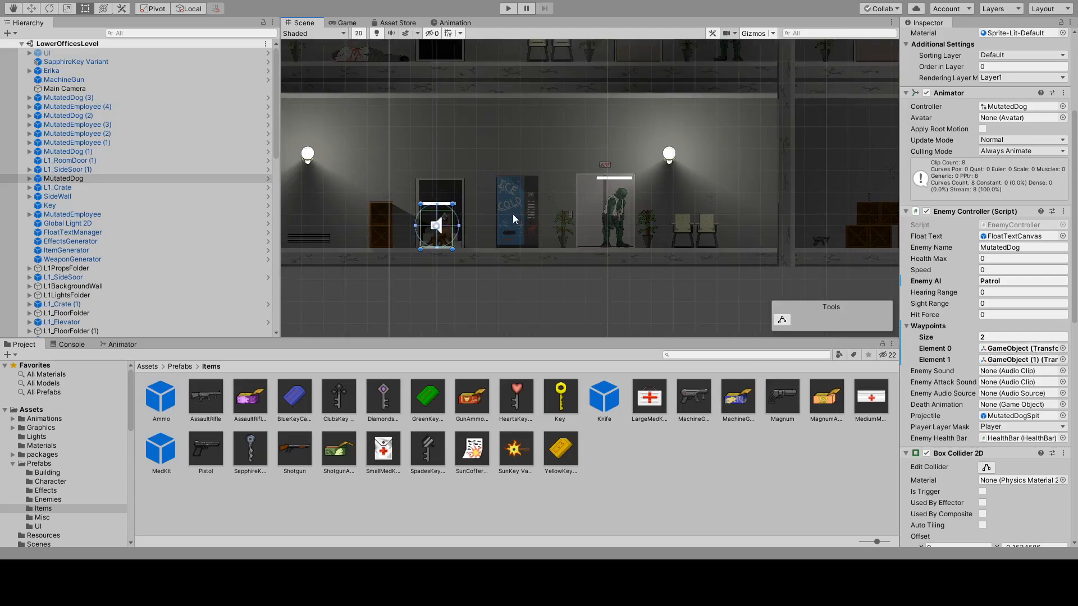
left_click(438, 197)
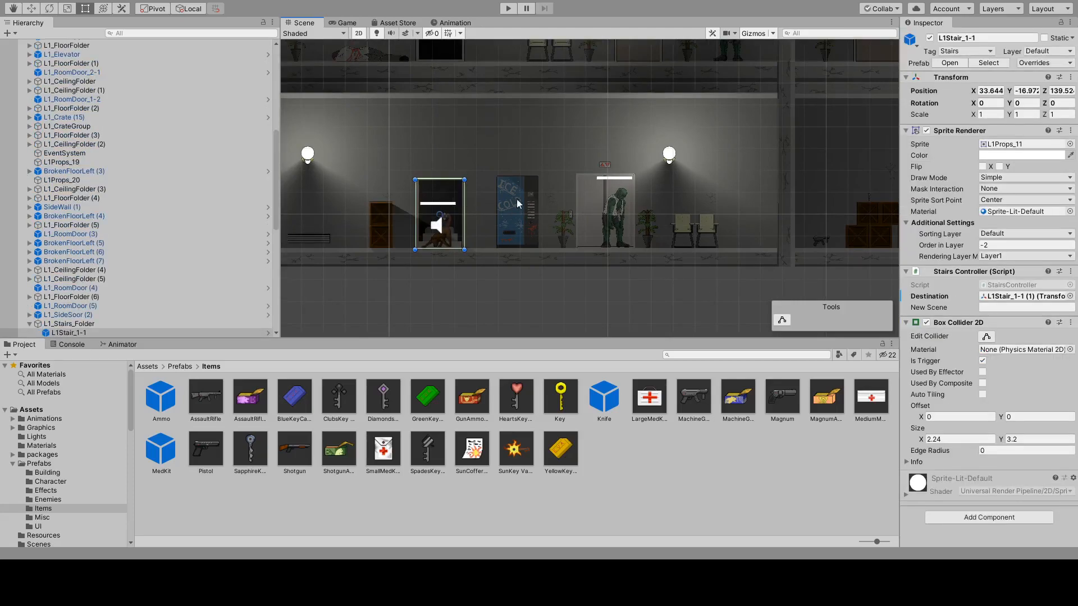
scroll(618, 214, "up", 2)
scroll(614, 208, "up", 3)
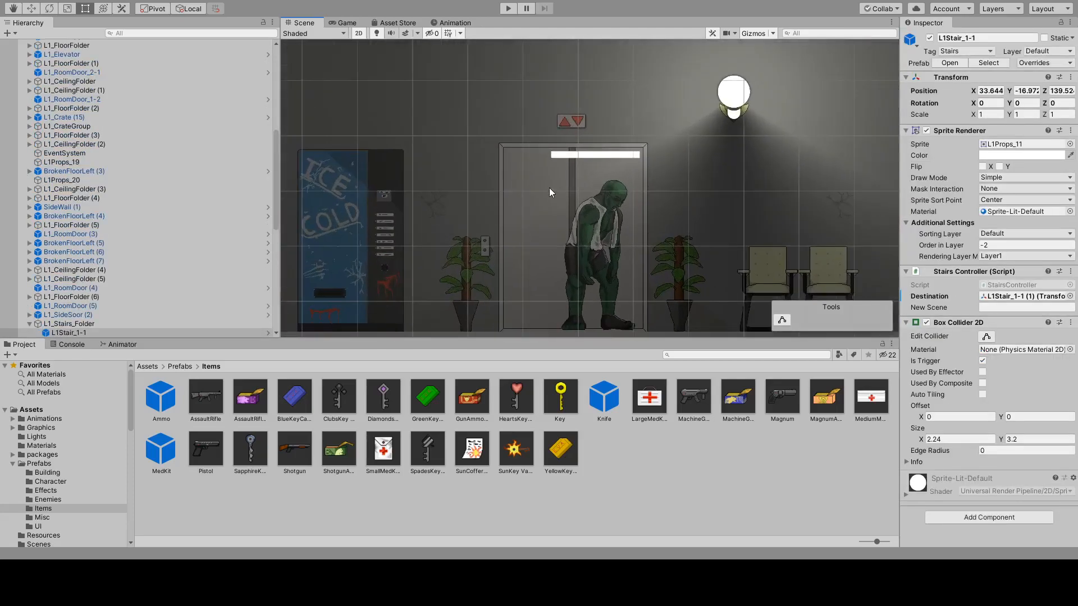
Move the potted plant and the Ice Cold vending machine beside the elevator slightly to the left.
left_click(472, 260)
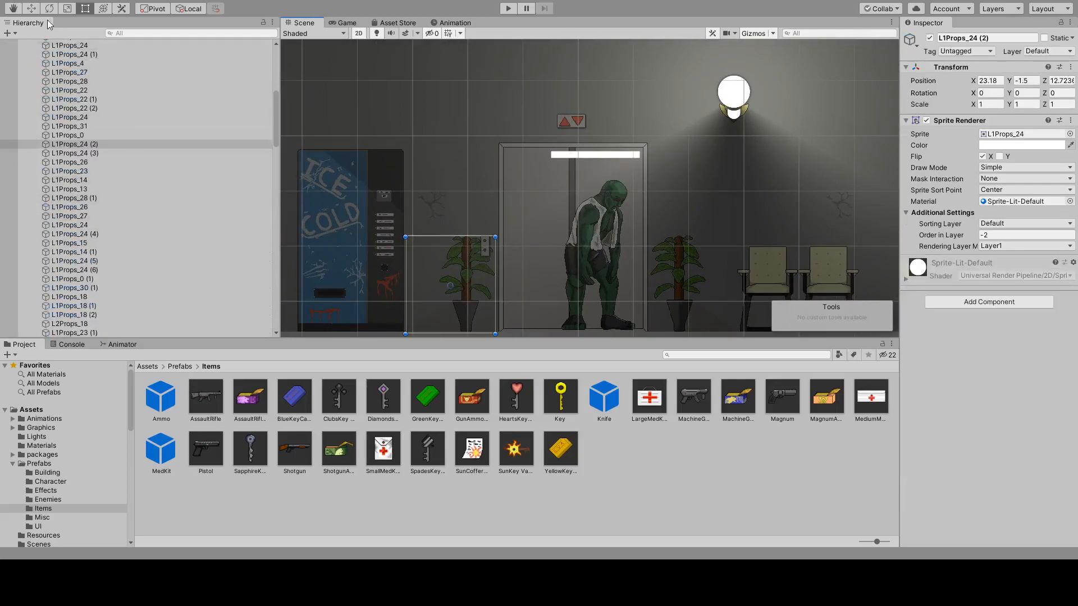
left_click(31, 8)
left_click_drag(493, 285, 484, 288)
middle_click_drag(372, 256, 557, 240)
left_click(545, 225)
left_click_drag(585, 227, 569, 230)
left_click(668, 263)
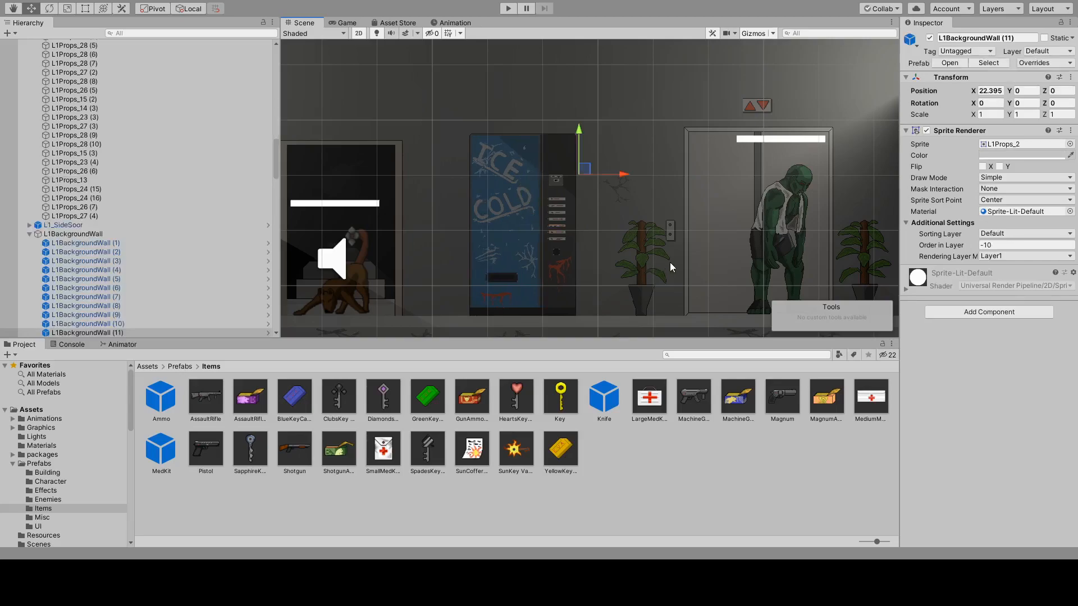
Nudge the plant beside the elevator again and shift the elevator's call-button panel to X -1.5.
left_click(646, 247)
left_click_drag(668, 260, 669, 269)
left_click(674, 224)
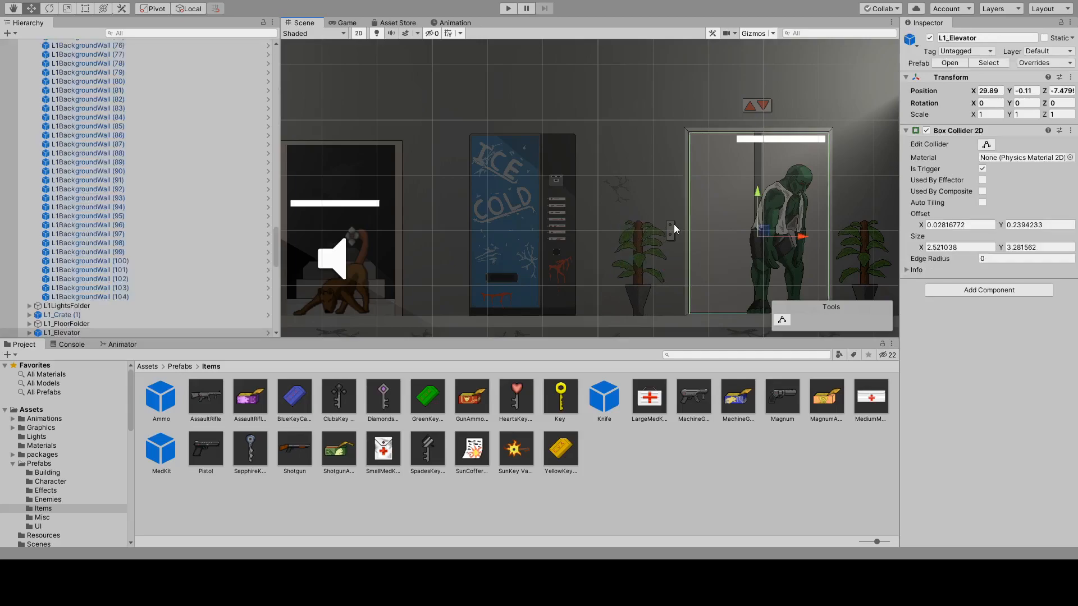
left_click(672, 229)
left_click_drag(716, 231, 720, 231)
Examine the upper floors from the unlit wing across the furnished offices to the far wing, checking enemies, lights and doors.
scroll(701, 214, "down", 5)
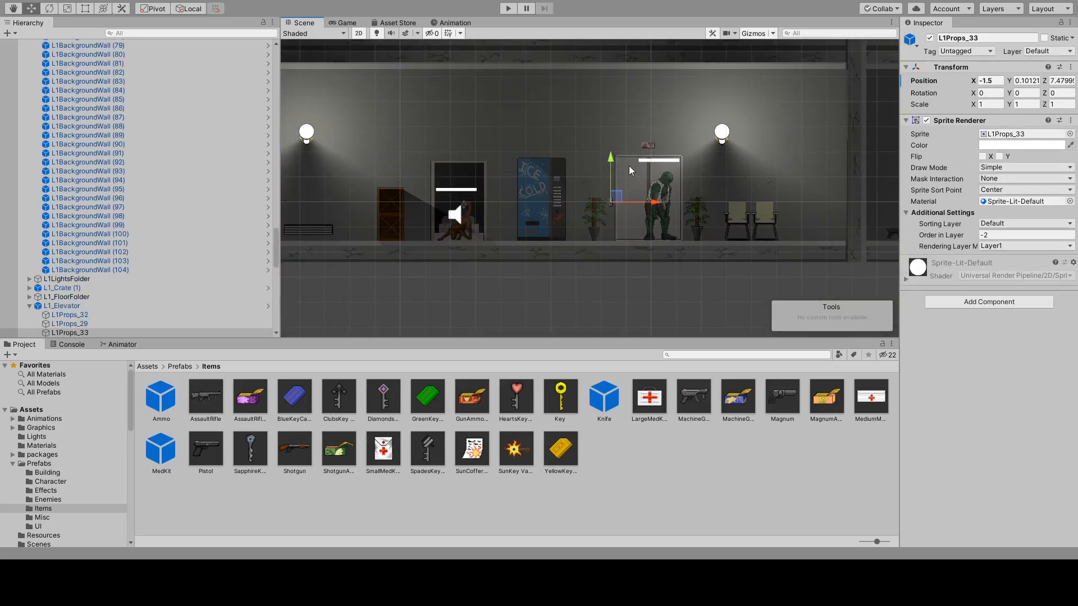
scroll(712, 142, "down", 9)
middle_click_drag(758, 90, 601, 194)
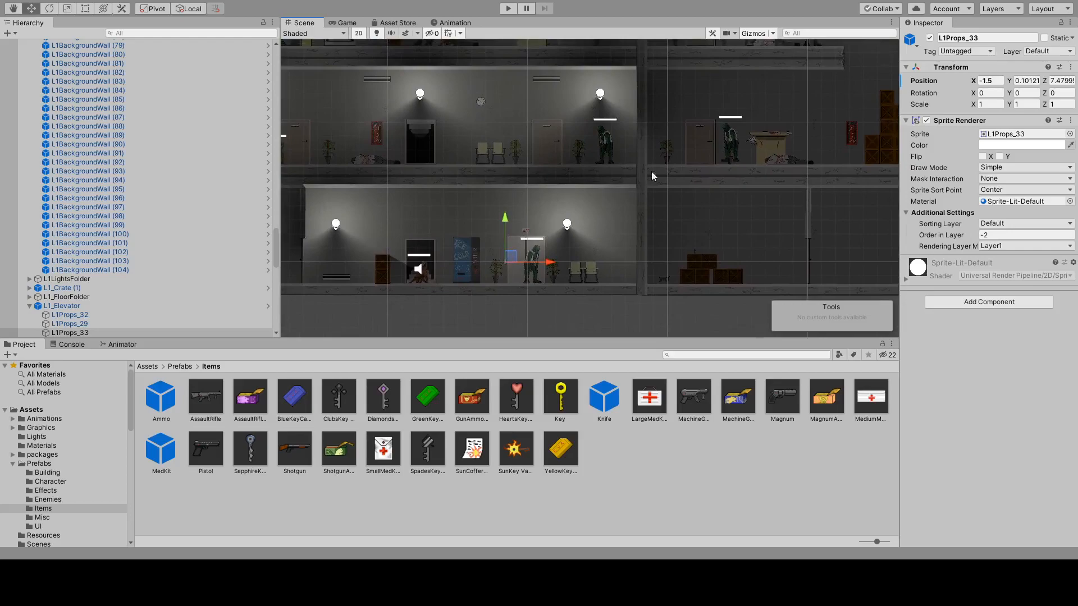
scroll(740, 280, "up", 8)
middle_click_drag(747, 125, 631, 298)
scroll(723, 100, "down", 10)
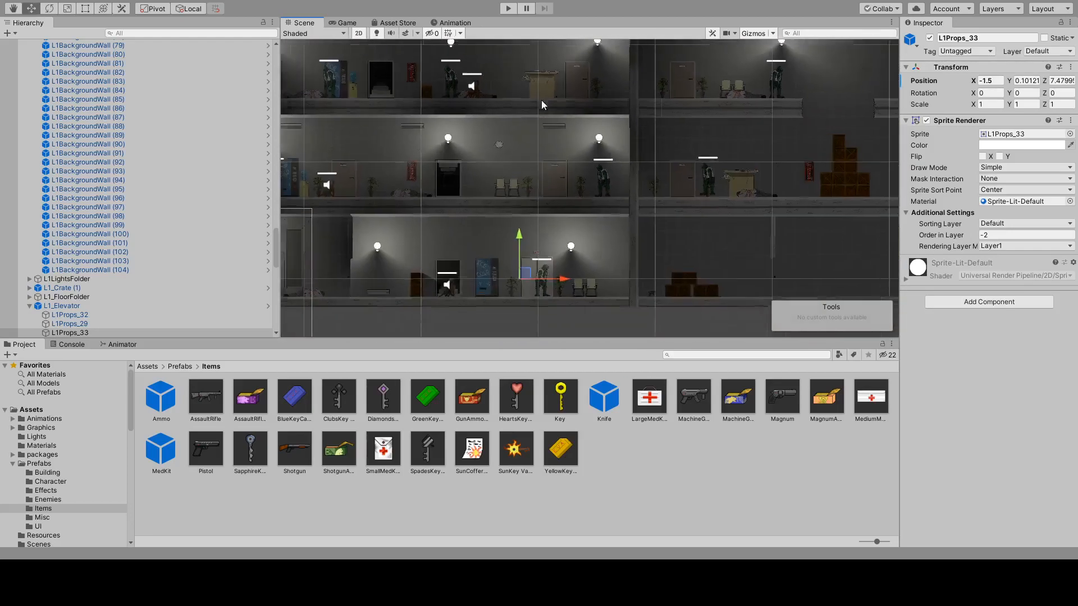
middle_click_drag(383, 192, 601, 244)
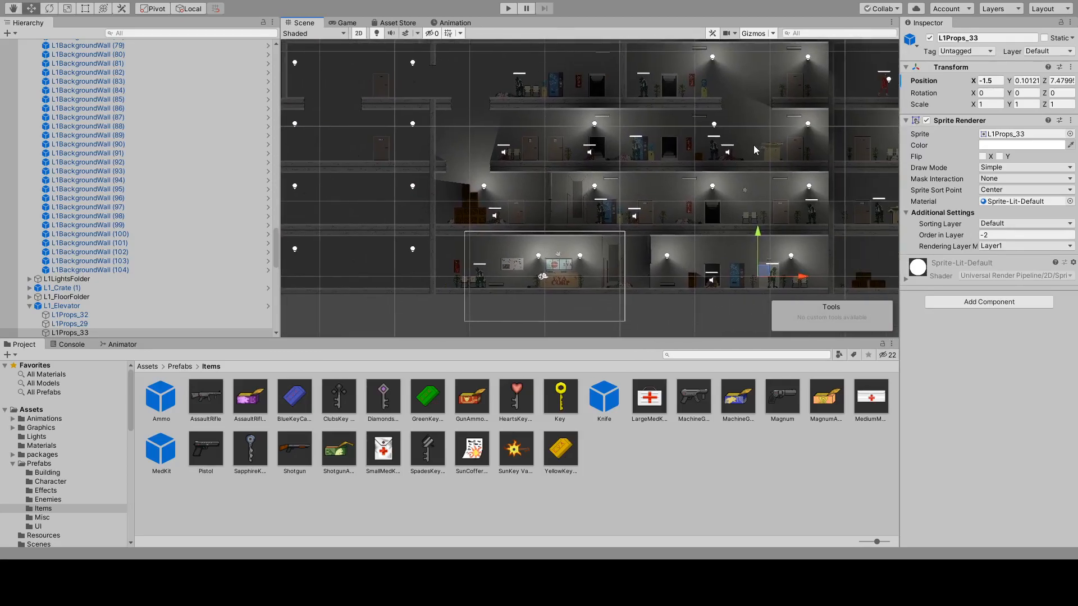
middle_click_drag(753, 146, 721, 154)
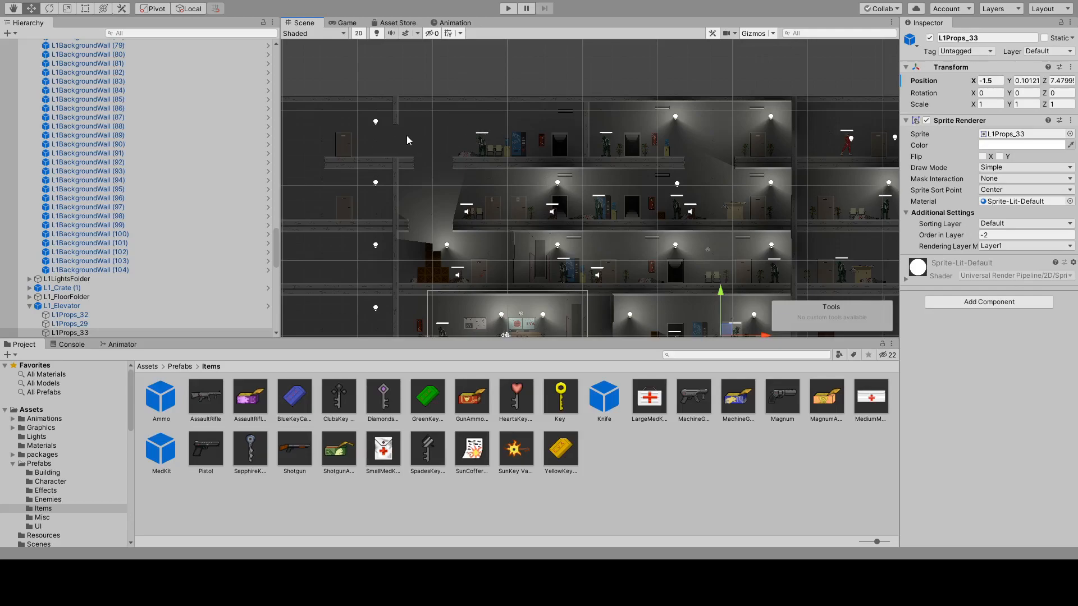
middle_click_drag(564, 143, 430, 159)
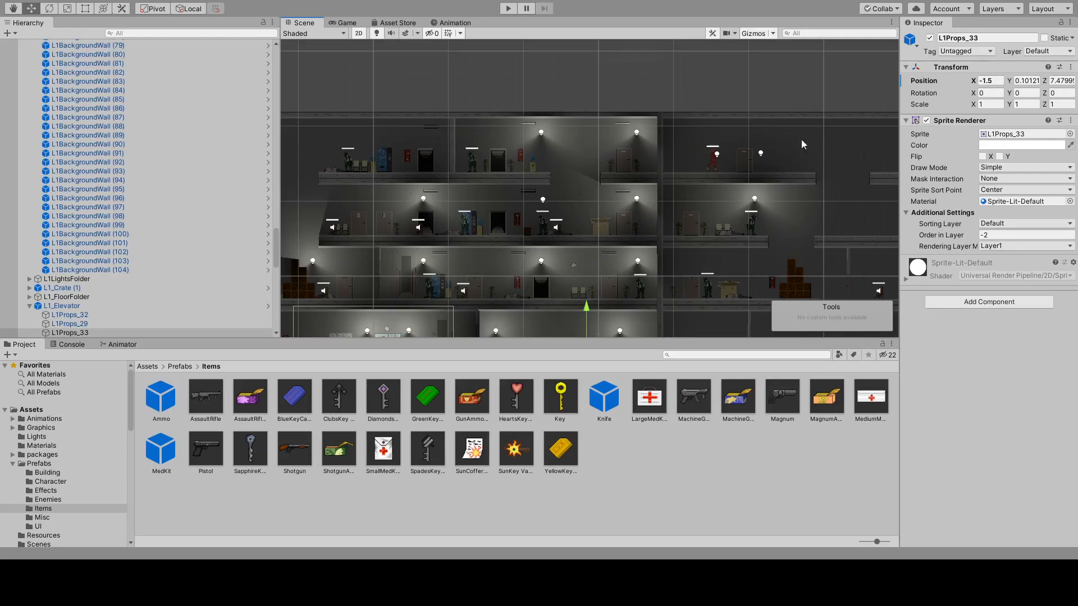
middle_click_drag(825, 142, 704, 146)
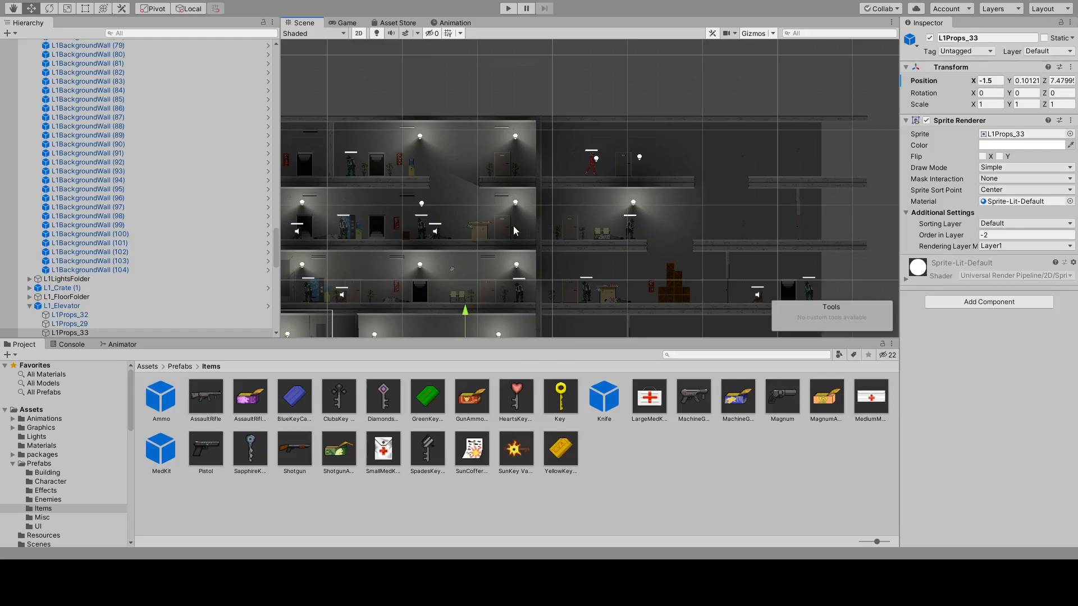
middle_click_drag(494, 225, 371, 225)
Select the top-floor room door beside Erika and review its Door Controller settings, including the locked door name.
scroll(497, 218, "up", 5)
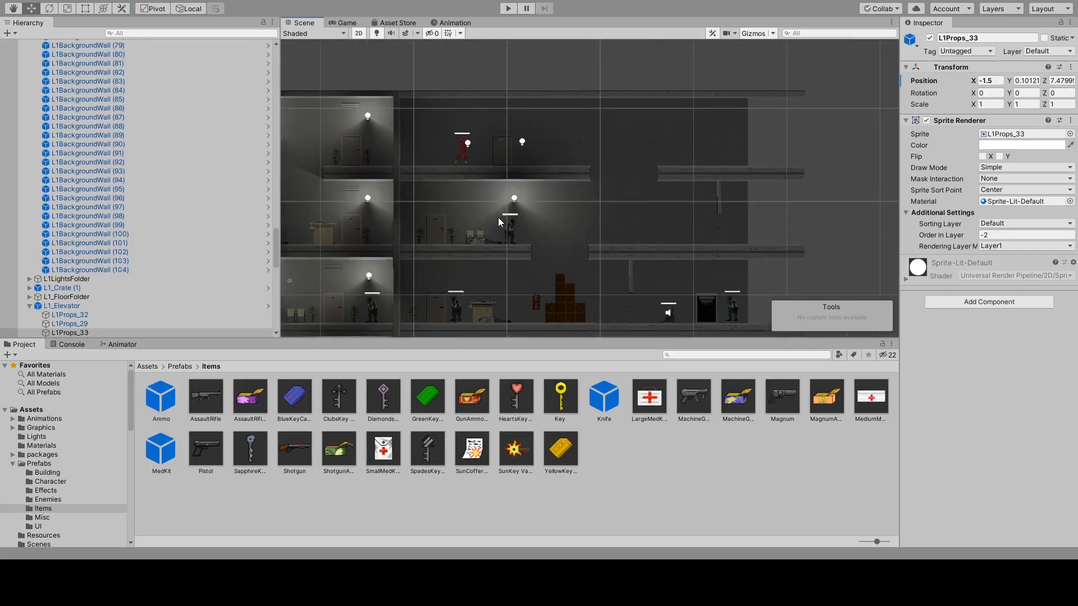
left_click(503, 116)
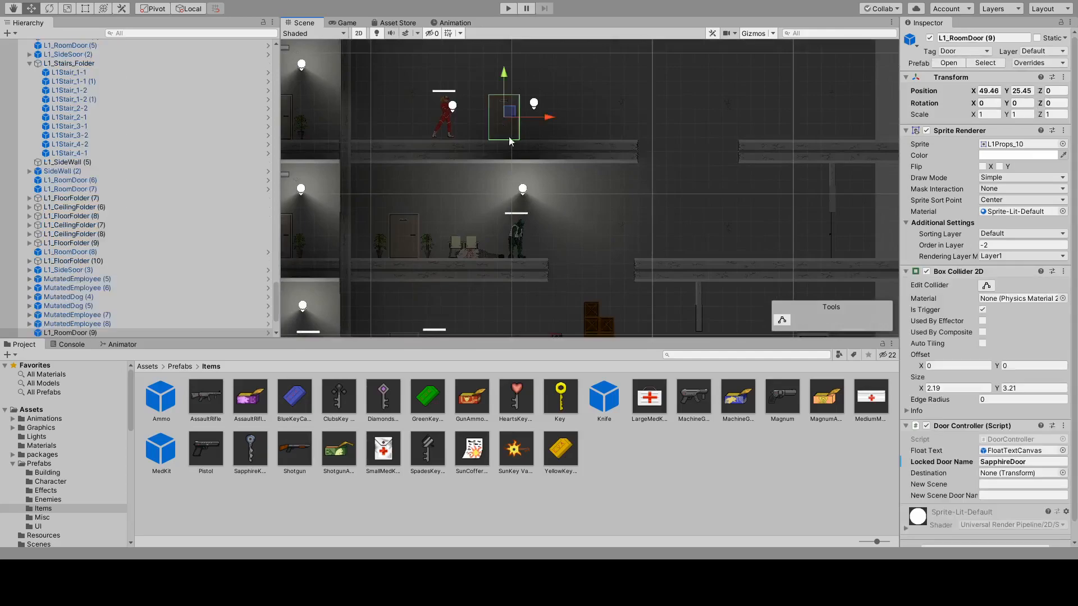
middle_click_drag(718, 235, 472, 204)
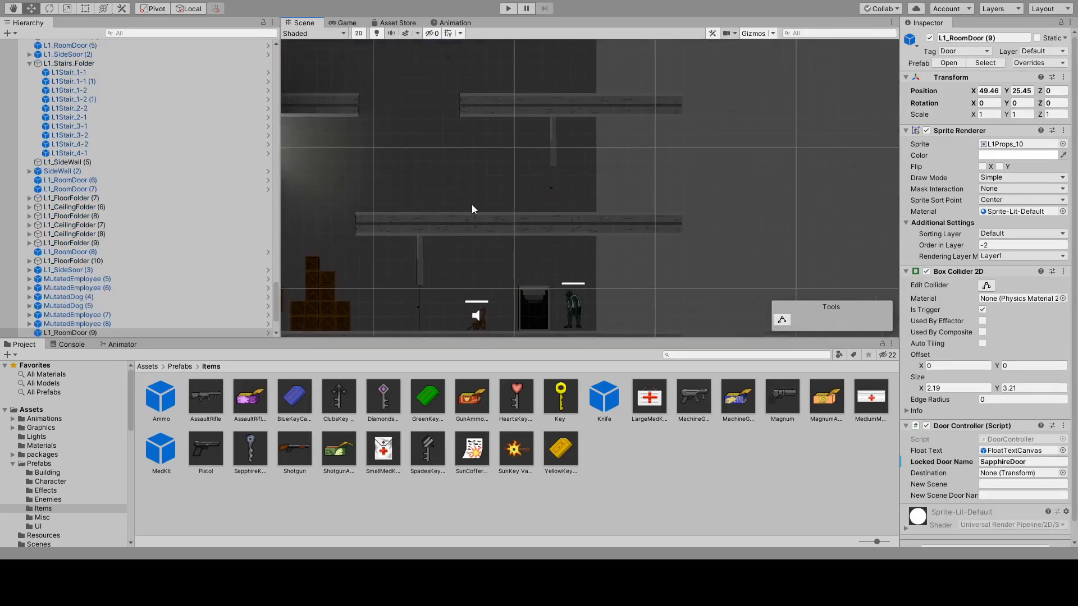
scroll(487, 200, "down", 2)
scroll(487, 200, "down", 2)
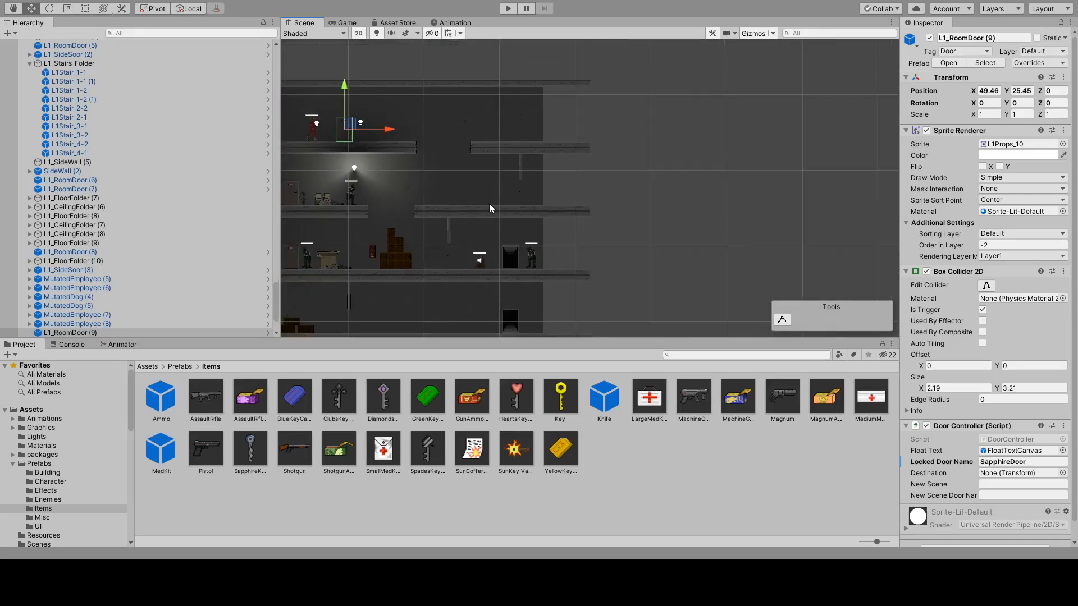
middle_click_drag(477, 169, 568, 149)
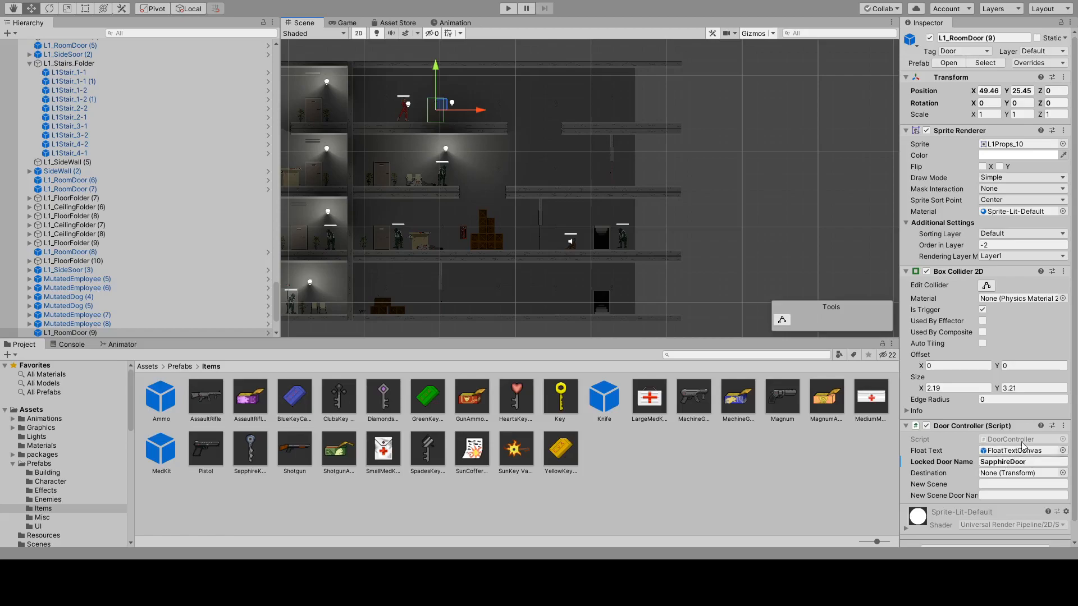
Examine the dark ground-floor room with the crates, key and machine gun, and the route through the floors above it.
middle_click_drag(312, 289, 438, 242)
scroll(438, 237, "up", 10)
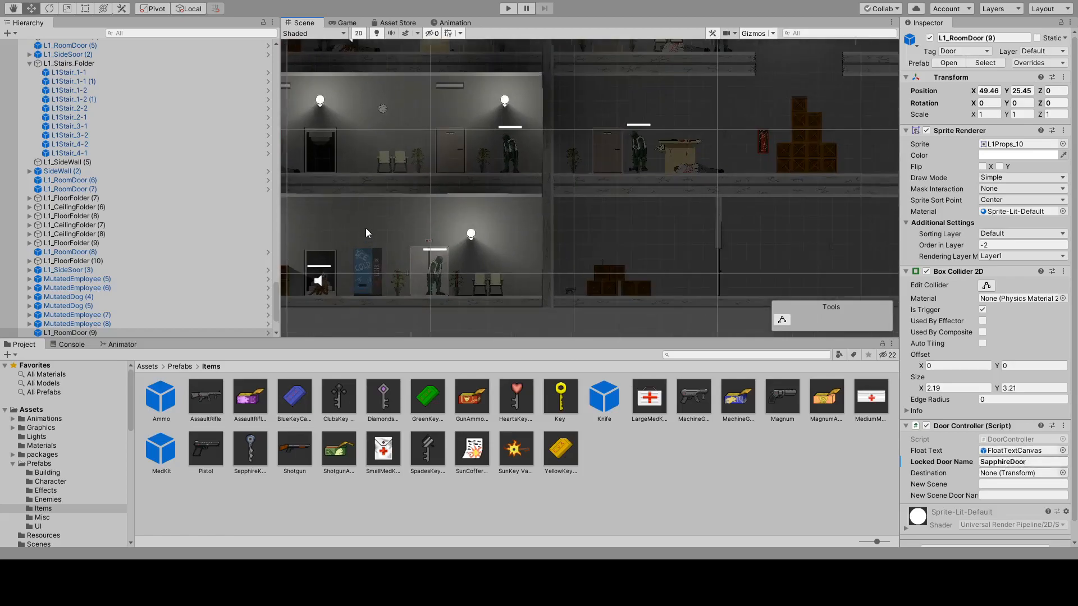
scroll(653, 279, "up", 6)
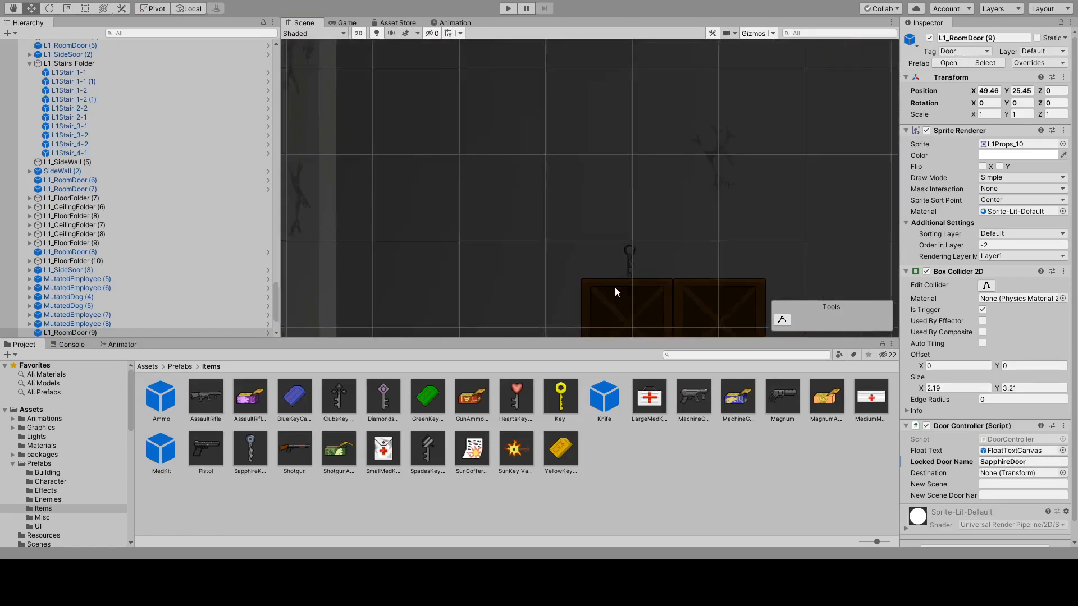
scroll(631, 270, "down", 6)
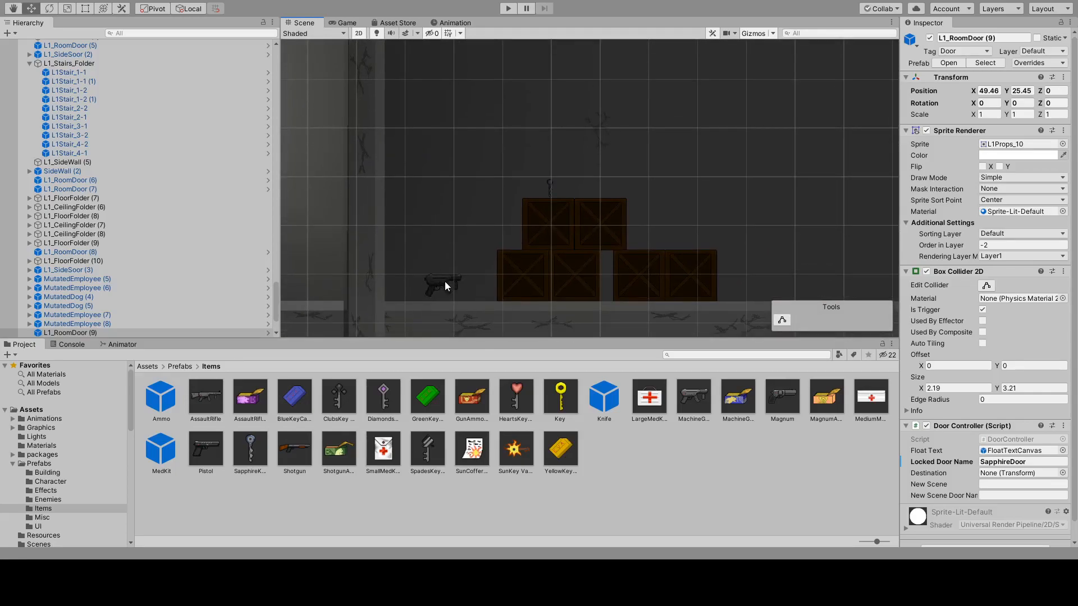
scroll(799, 164, "down", 4)
middle_click_drag(801, 166, 570, 208)
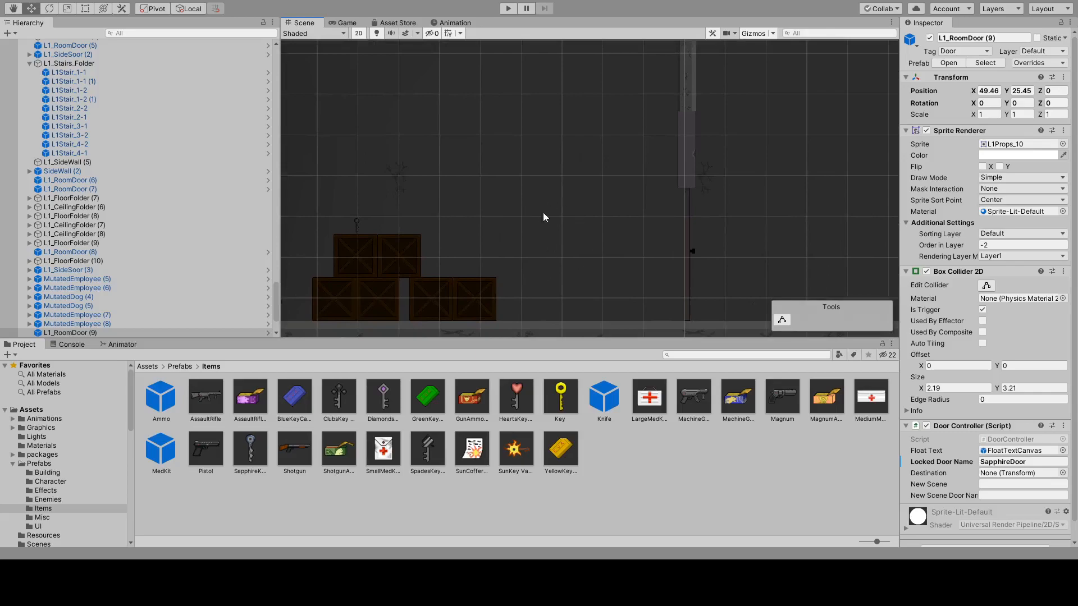
scroll(567, 177, "down", 8)
middle_click_drag(699, 112, 542, 281)
scroll(591, 209, "down", 3)
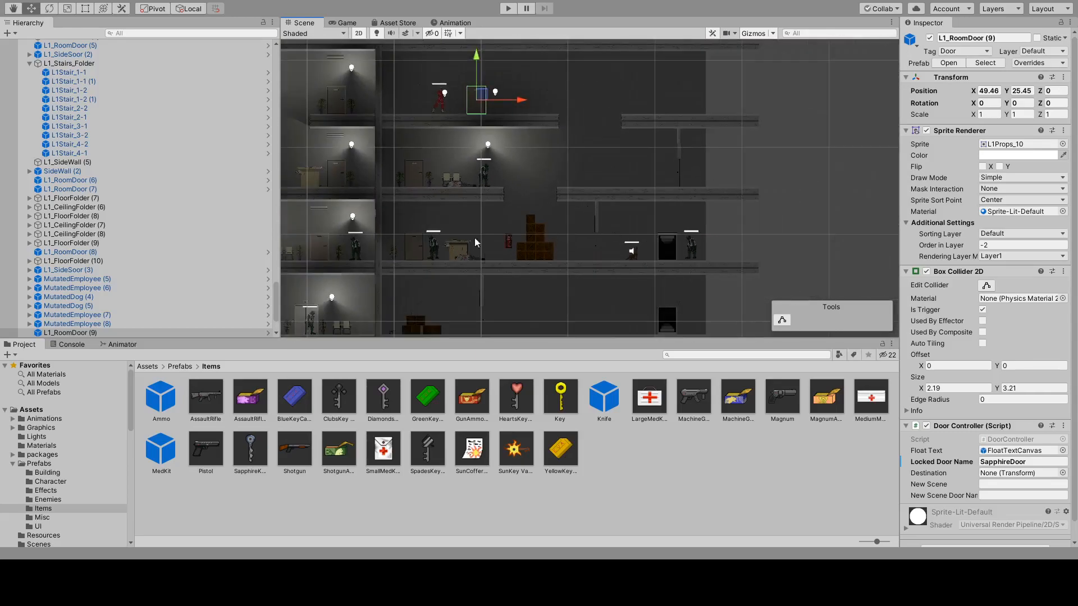
middle_click_drag(558, 160, 569, 197)
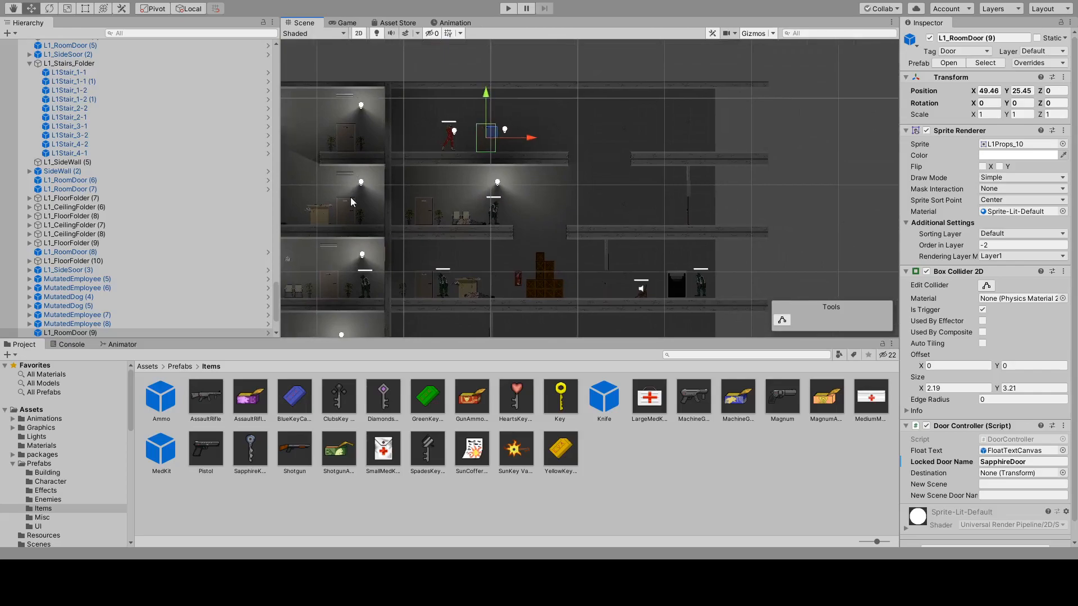
Select Erika, start a play test, and run her to the floor edge and back to try the top-floor door.
left_click(451, 143)
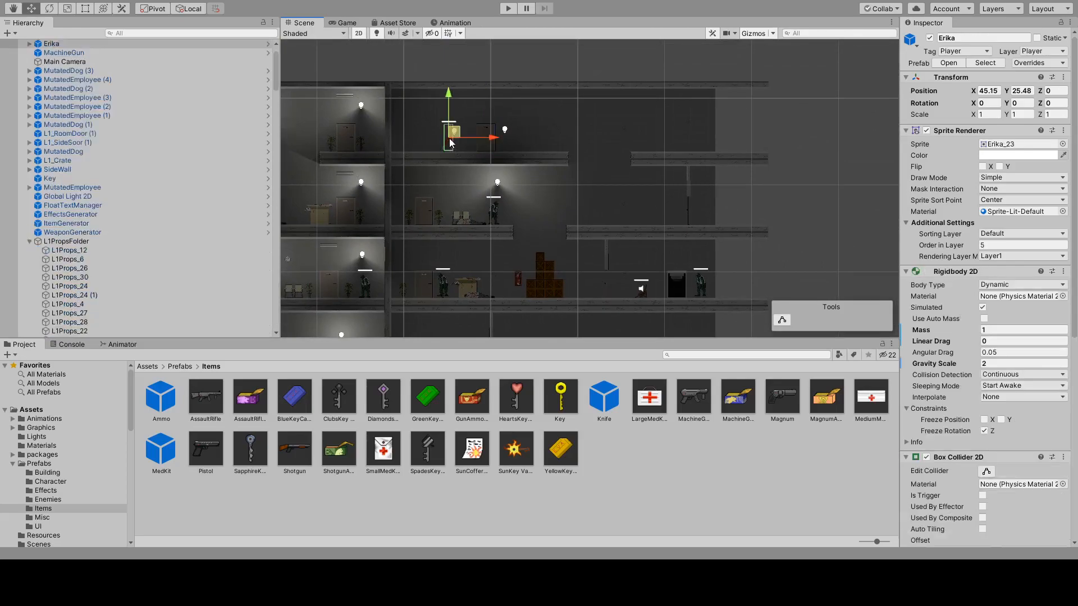
left_click(505, 10)
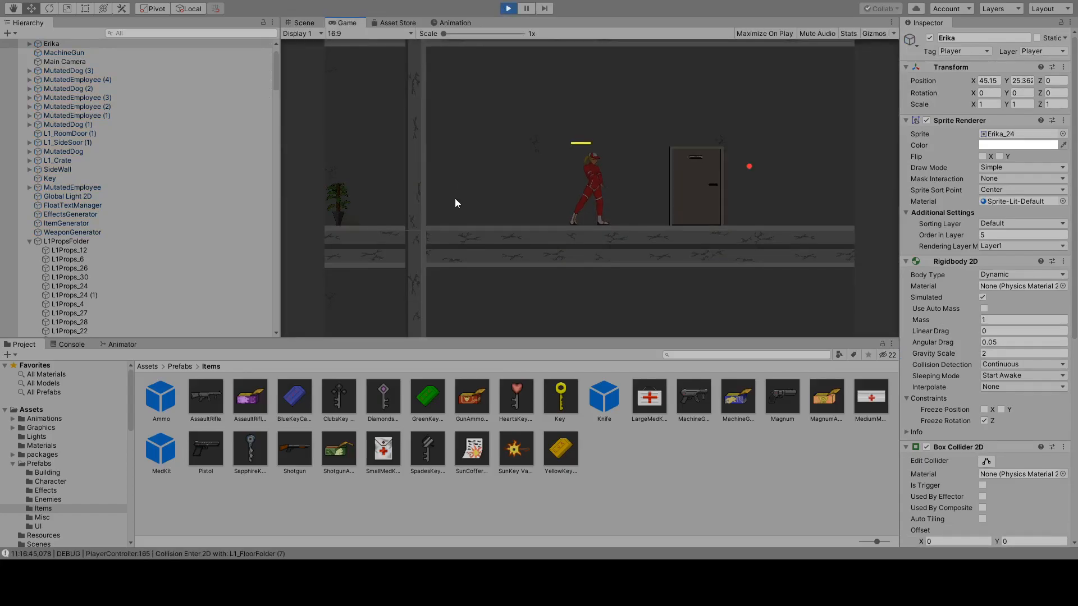
key("d")
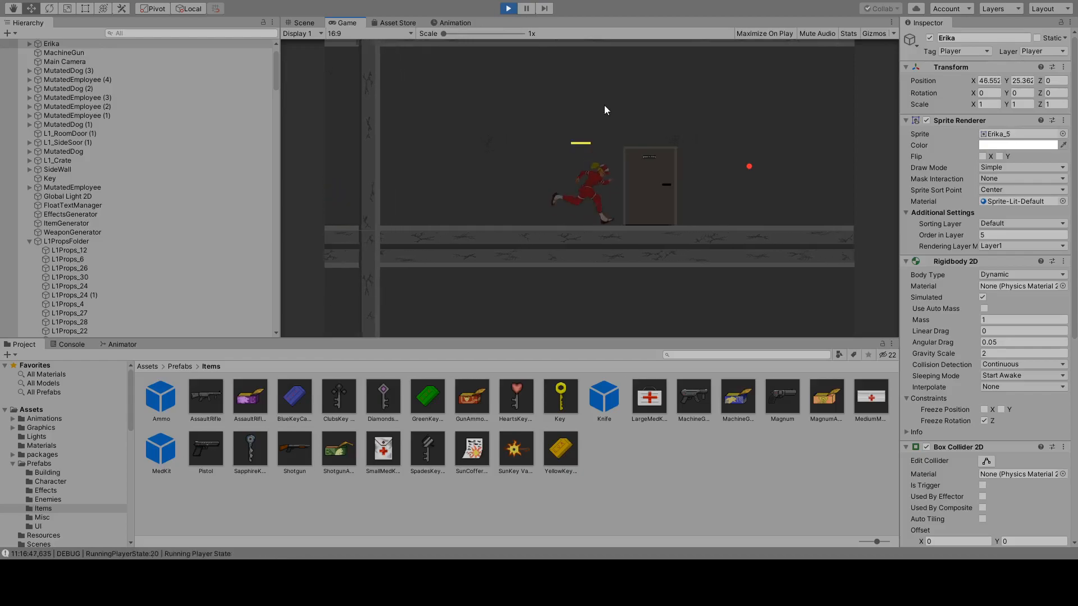
key("a")
key("d")
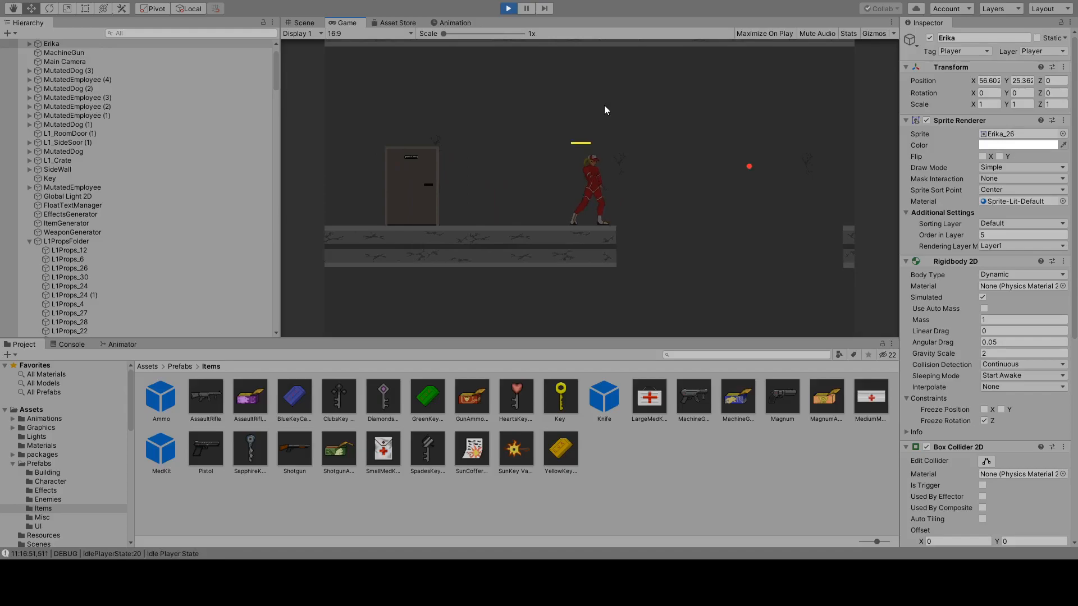
key("a")
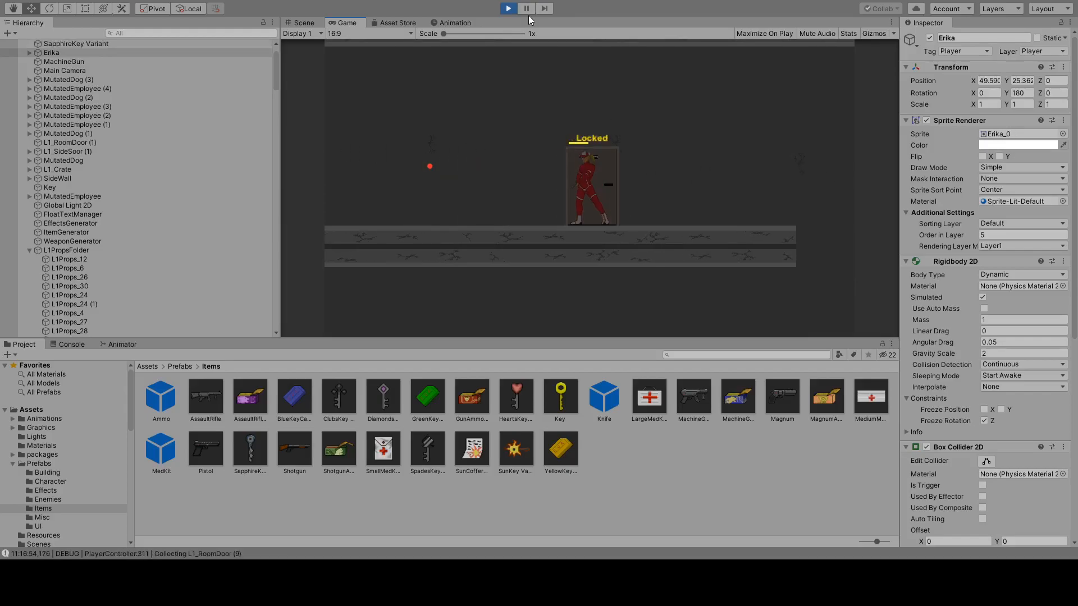
Run Erika back and forth past the top-floor door and over the gap to the broken floor one level below.
key("a")
key("d")
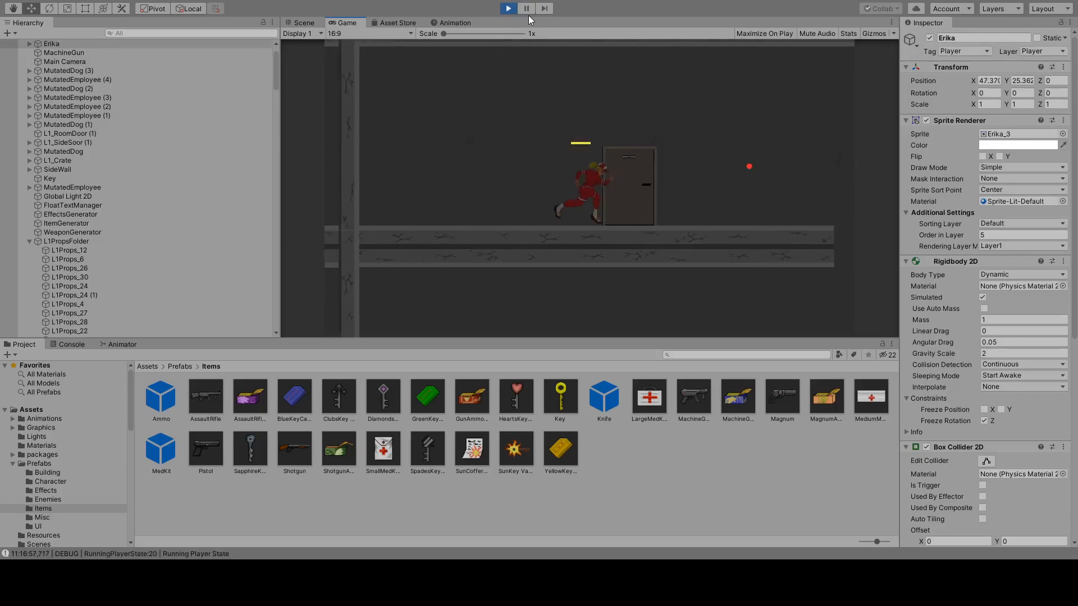
key("a")
key("a")
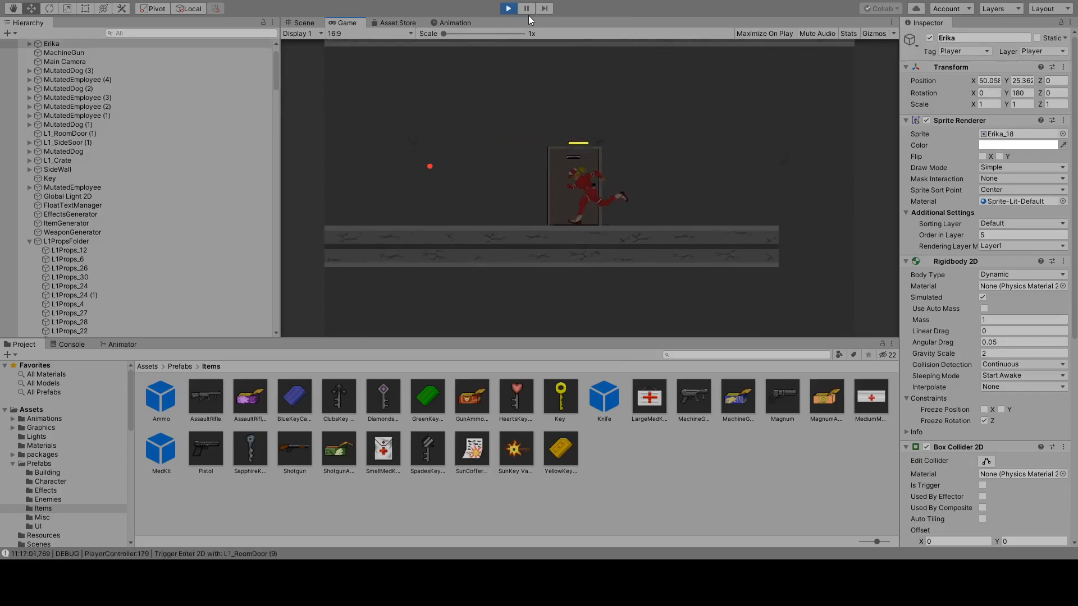
key("d")
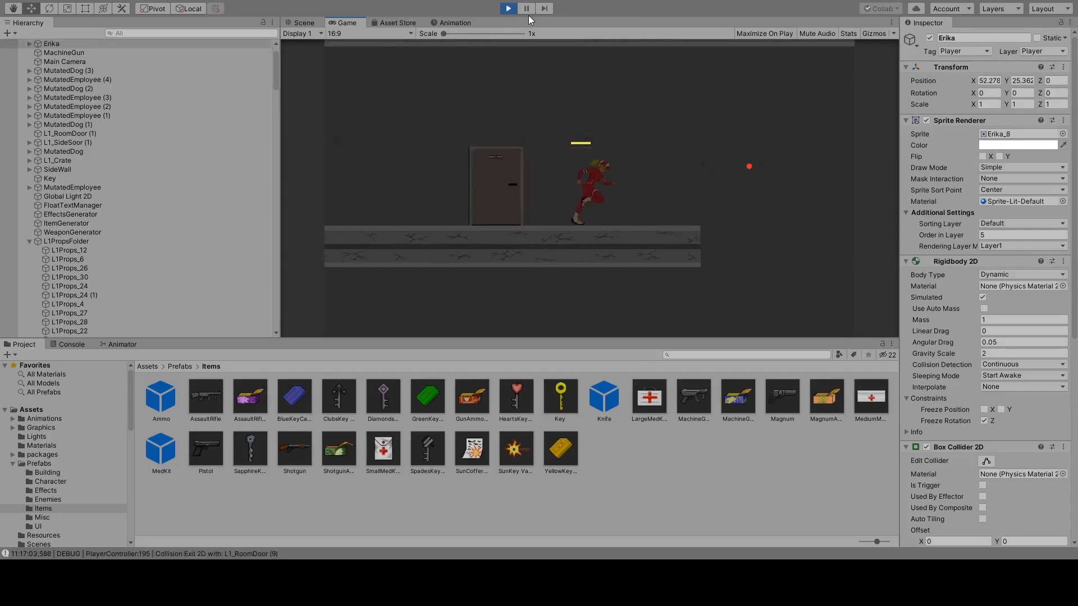
key("a")
key("d")
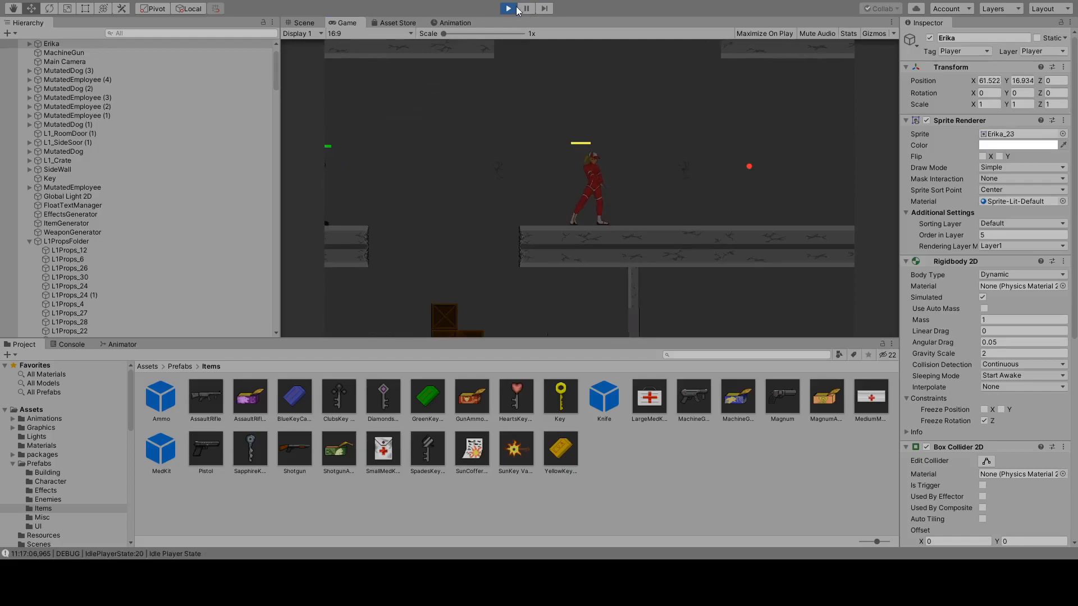
Stop the play test and set the Z position of L1_FloorFolder (7), which holds the top broken floor, to 0.
left_click(510, 8)
left_click(560, 161)
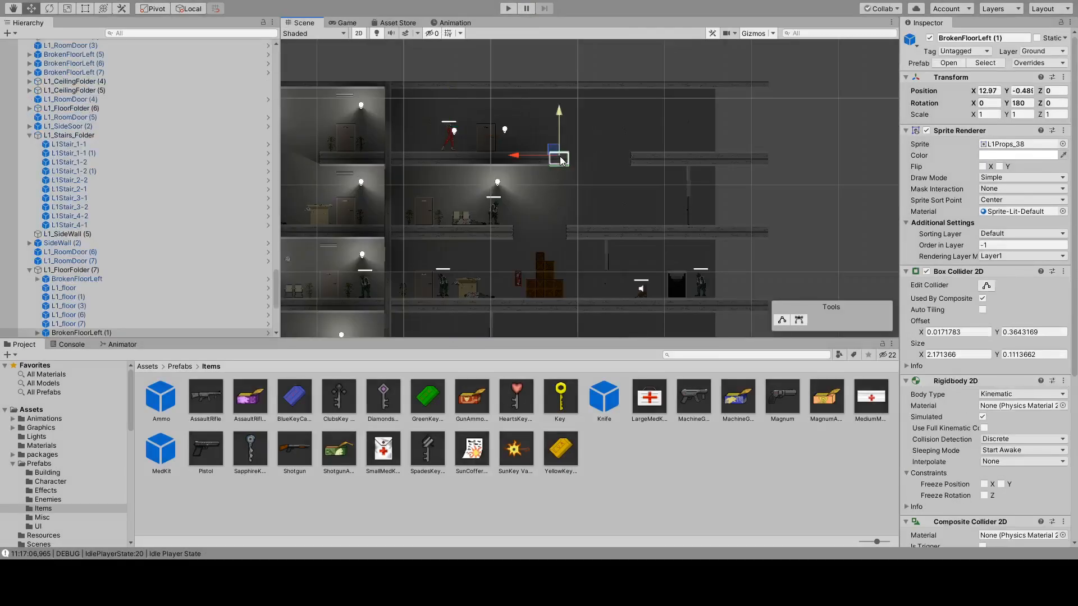
left_click(991, 246)
scroll(494, 169, "up", 10)
scroll(489, 168, "up", 5)
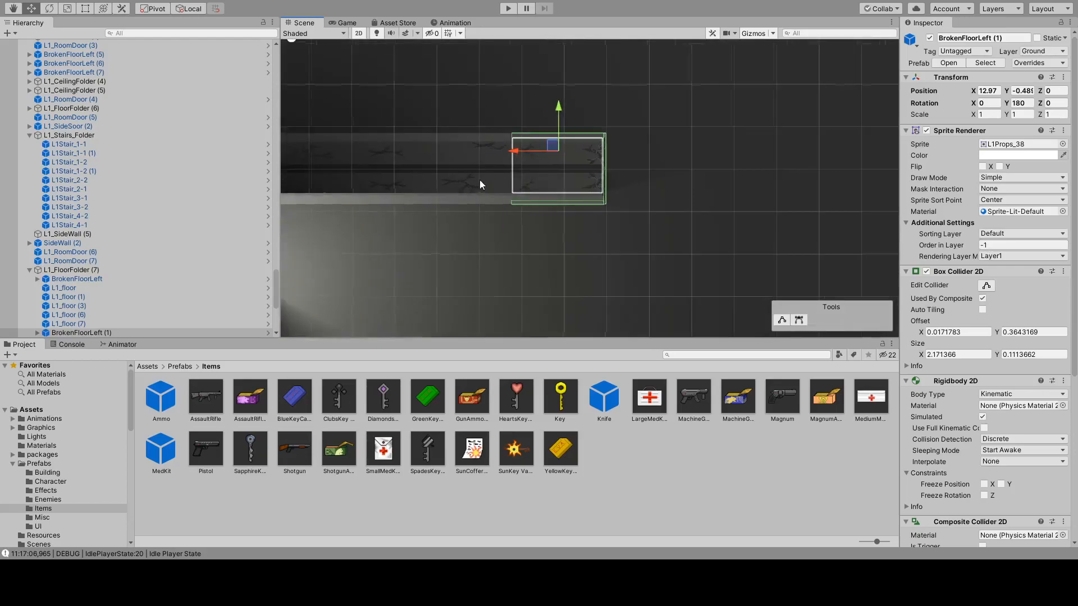
left_click(86, 270)
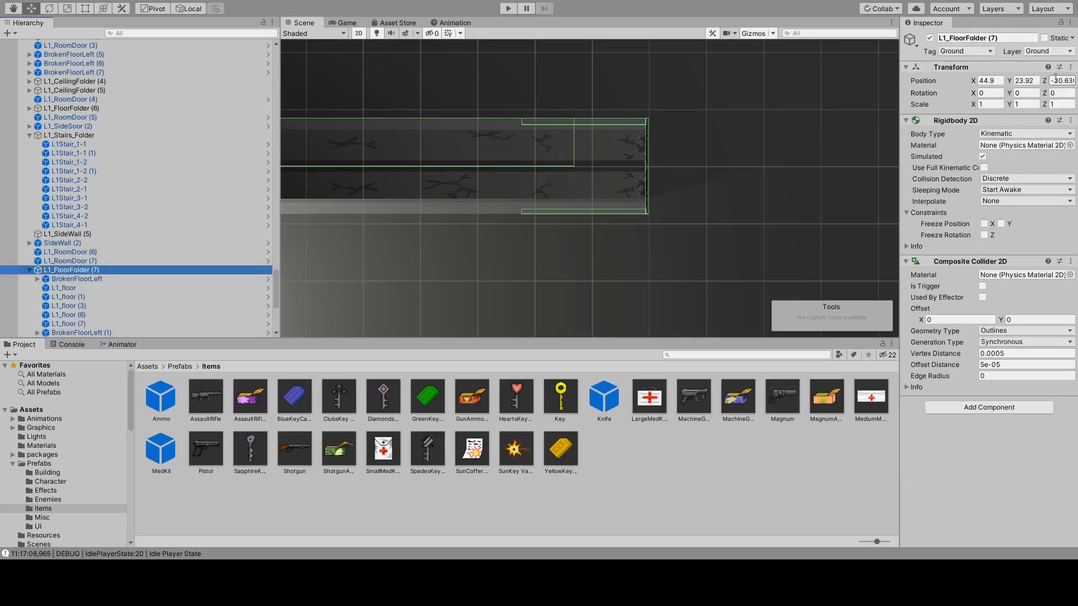
left_click(1055, 78)
type("0")
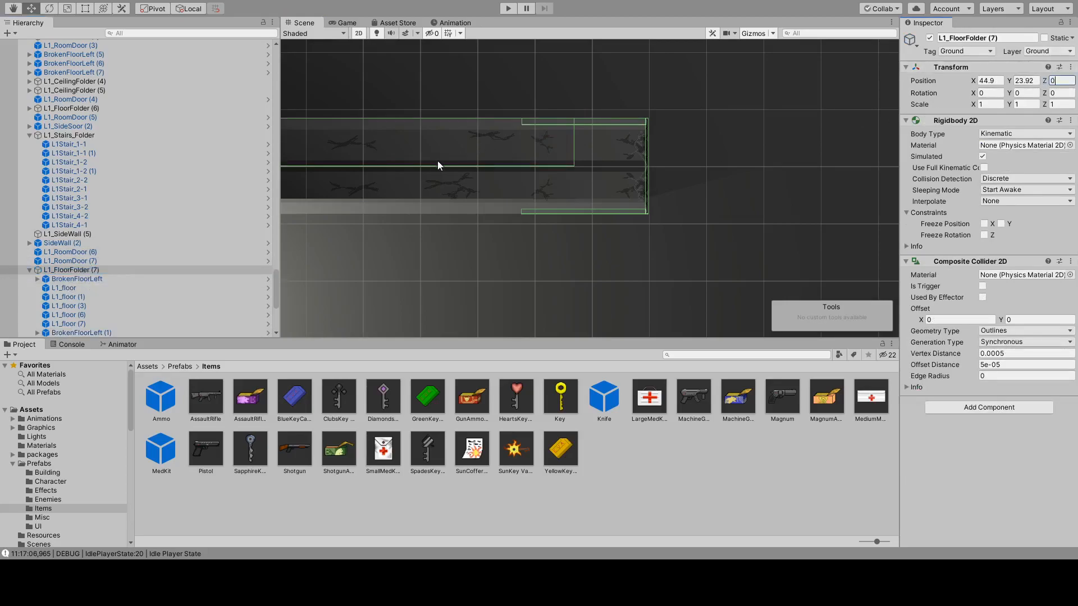
Start a play test and run Erika off the top floor, across the broken floor below, and down into the crate room.
left_click(508, 8)
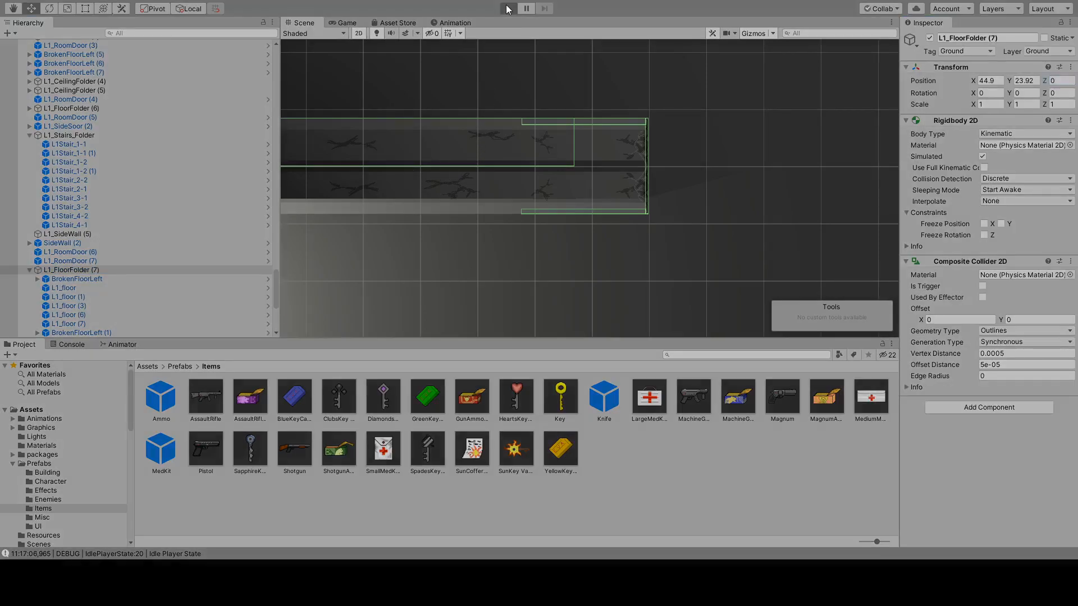
key("d")
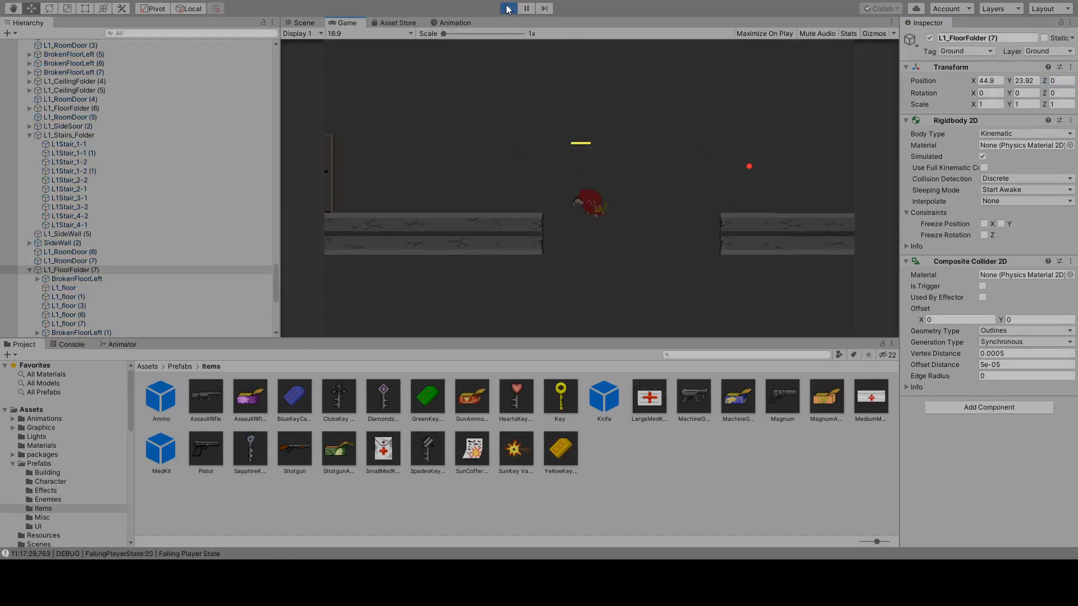
key("a")
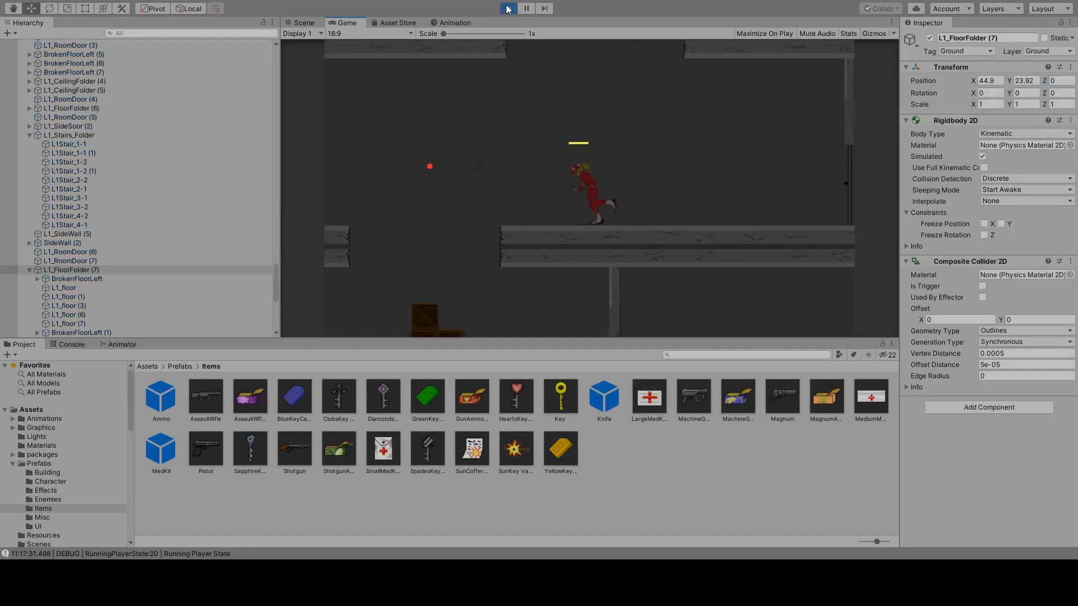
key("space")
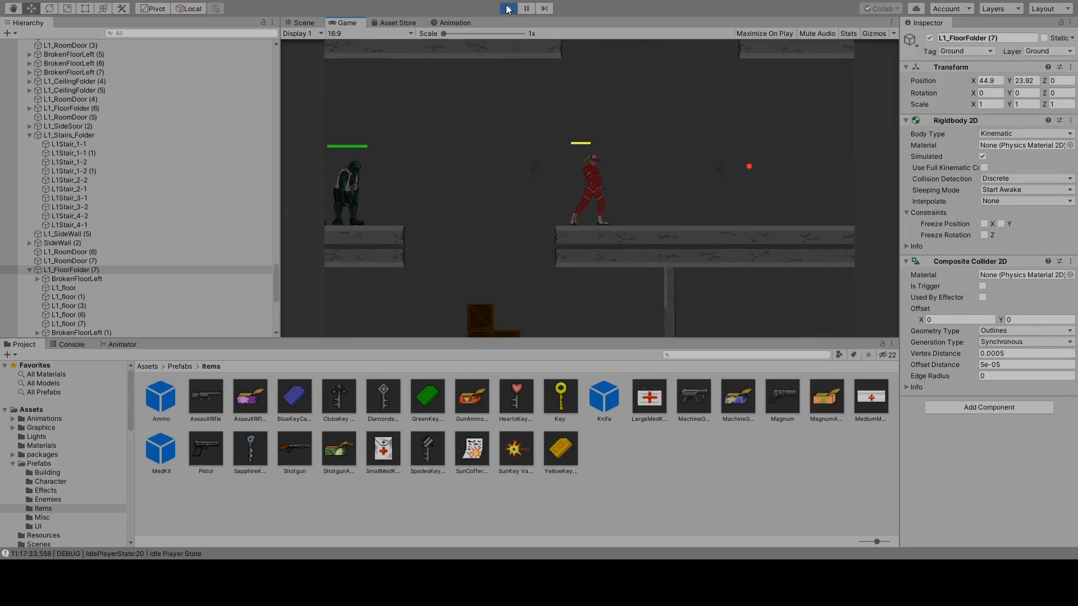
key("d")
key("a")
key("d")
key("a")
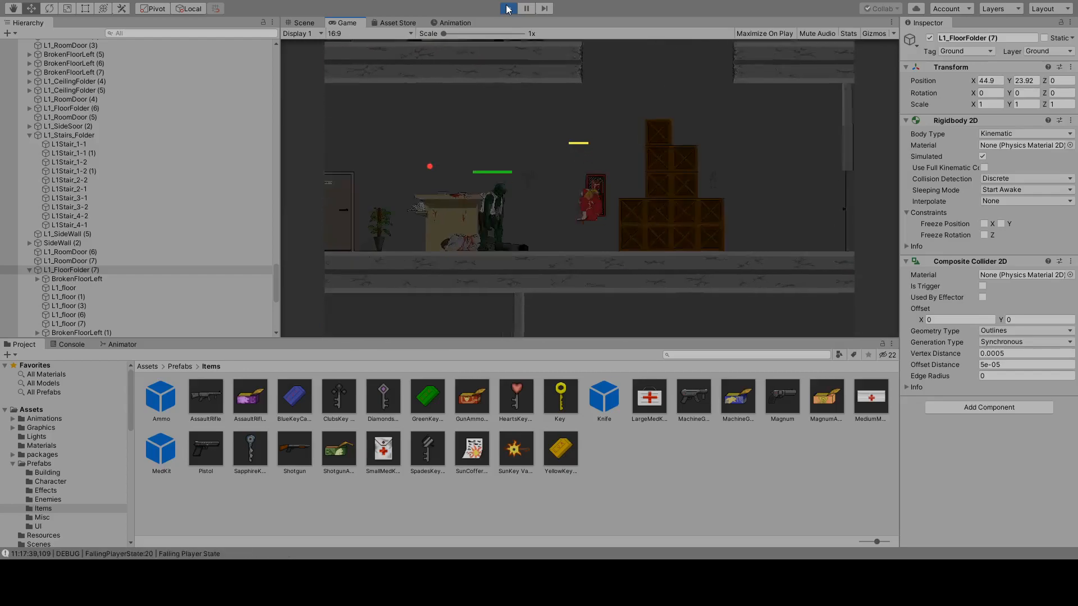
Jump Erika away from the mutated employee and up onto the stacked crates.
key("space")
key("space")
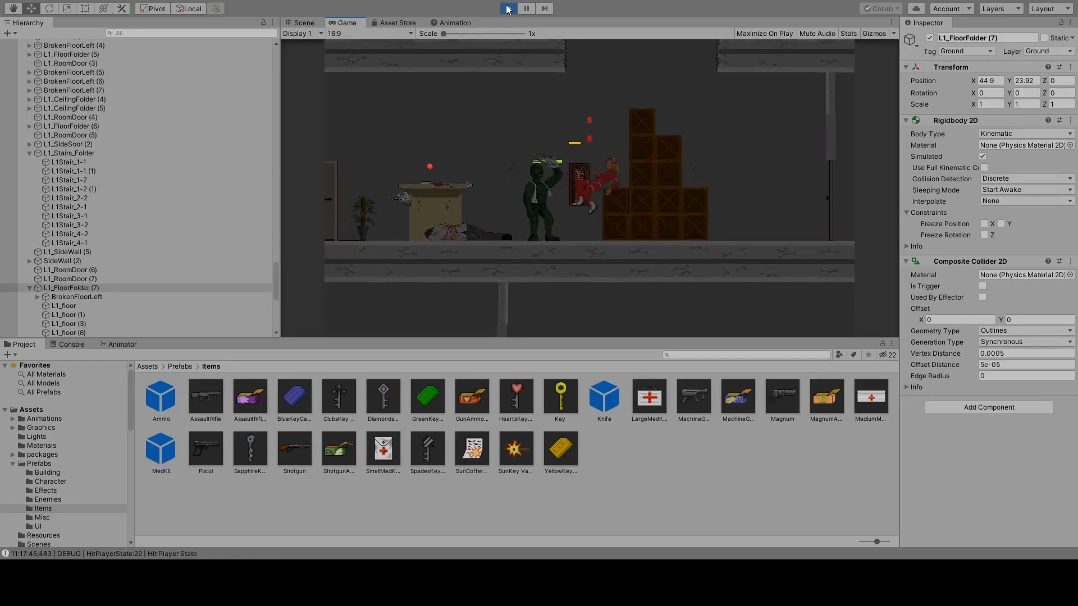
key("space")
key("d")
key("space")
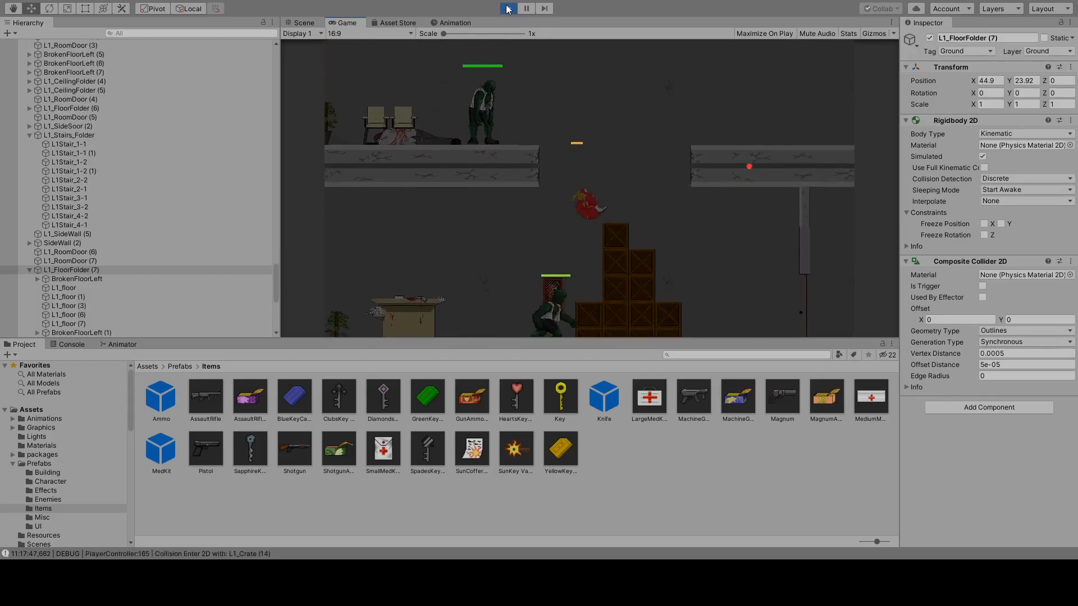
key("d")
key("a")
key("d")
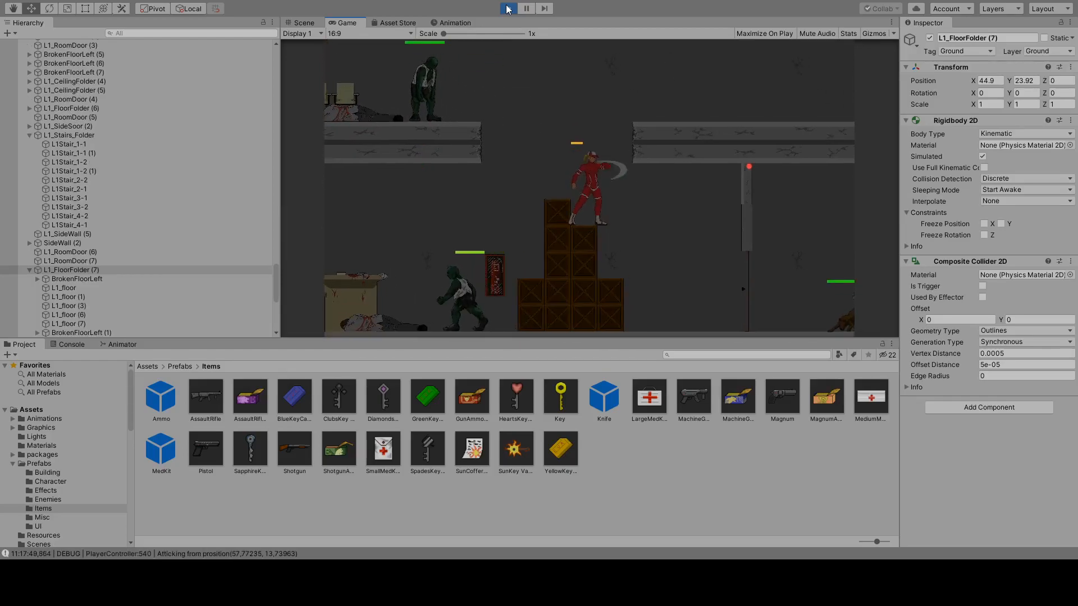
Test Erika's ducking and attack moves while she stands on the crate stack.
key("s")
key("ctrl")
key("ctrl")
key("ctrl")
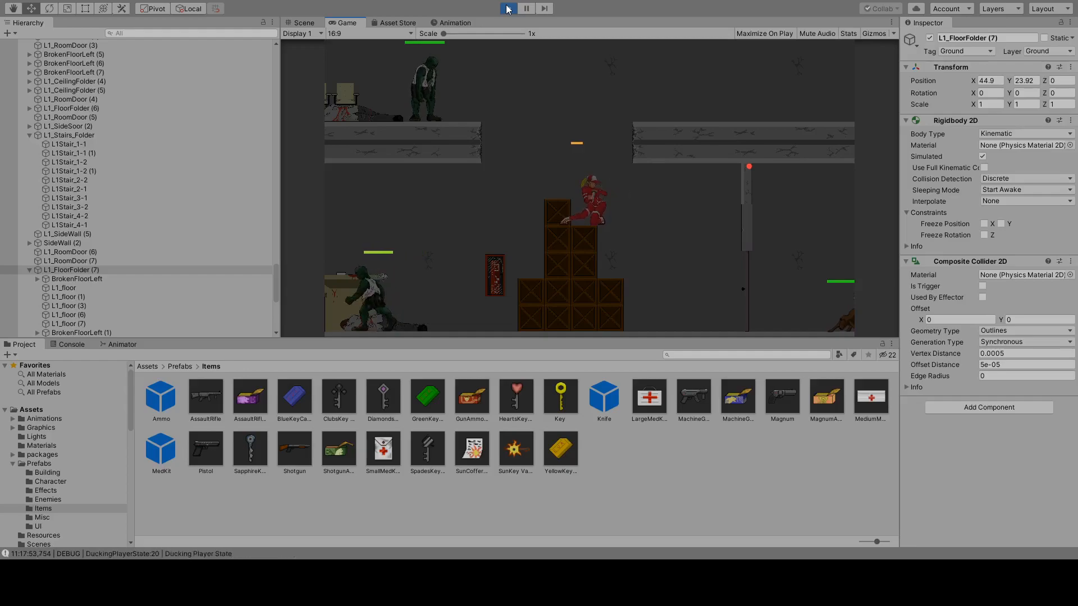
Jump Erika from the crates up to the broken floor above and test her standing attack there.
key("space")
key("d")
key("a")
key("d")
key("space")
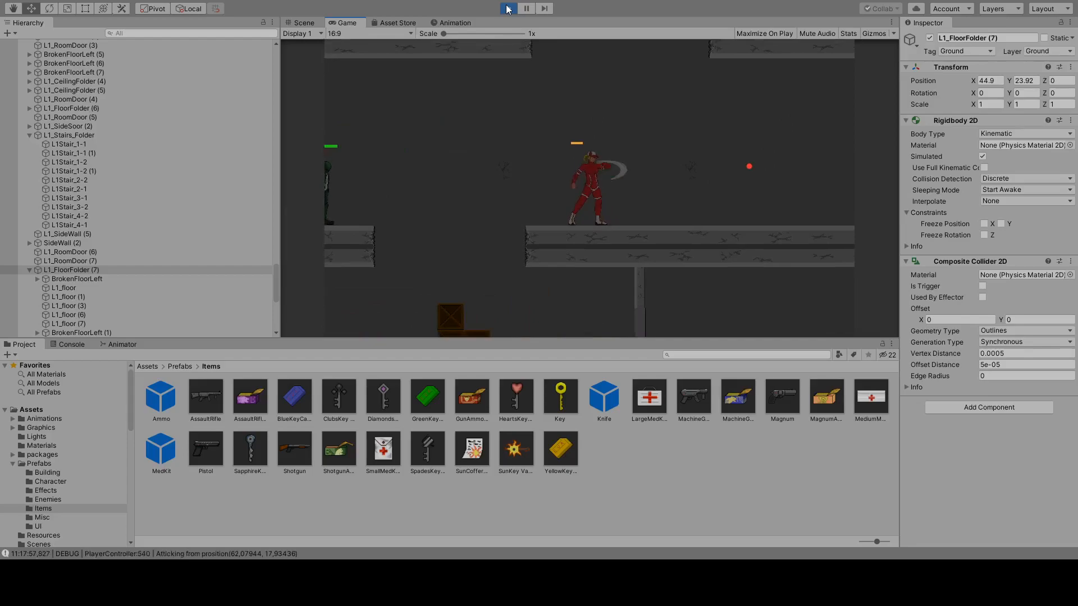
key("ctrl")
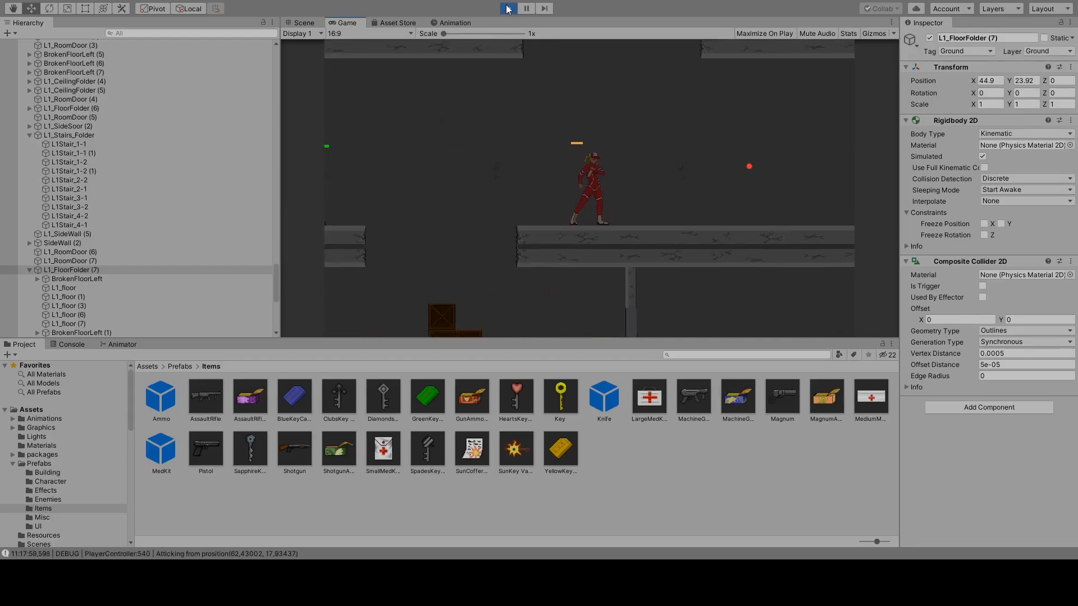
key("ctrl")
key("ctrl")
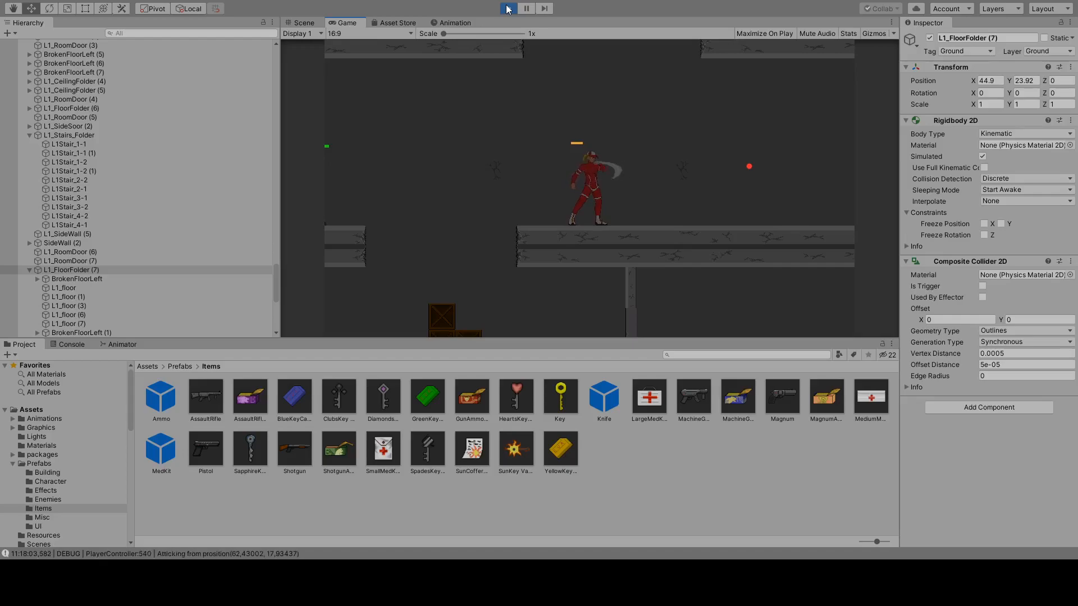
Turn and run Erika back and forth on the broken floor across the gap from the mutated employee.
key("Left")
key("Right")
key("Left")
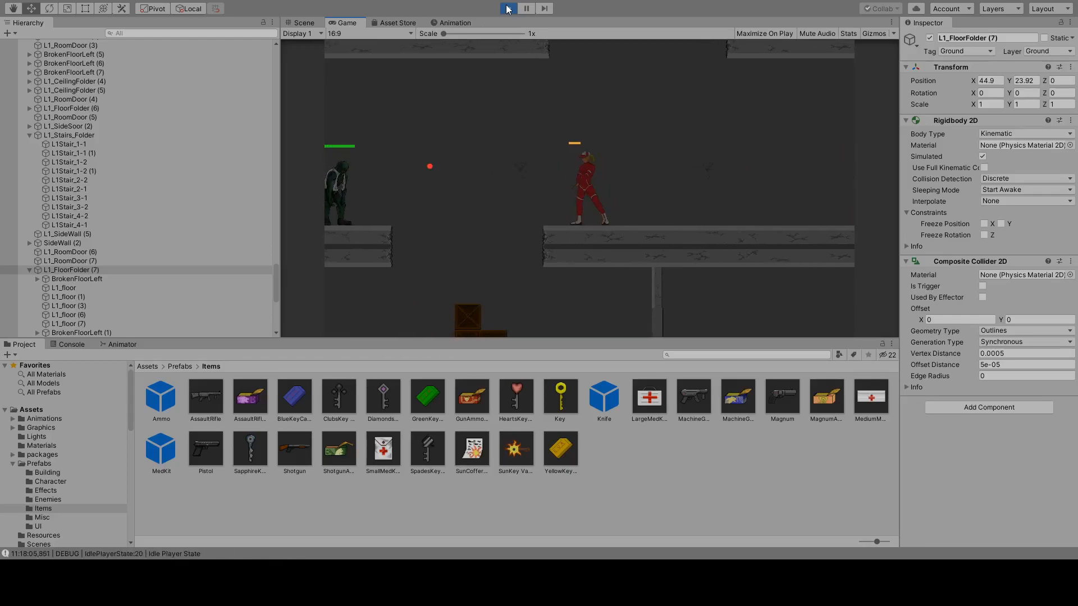
key("Right")
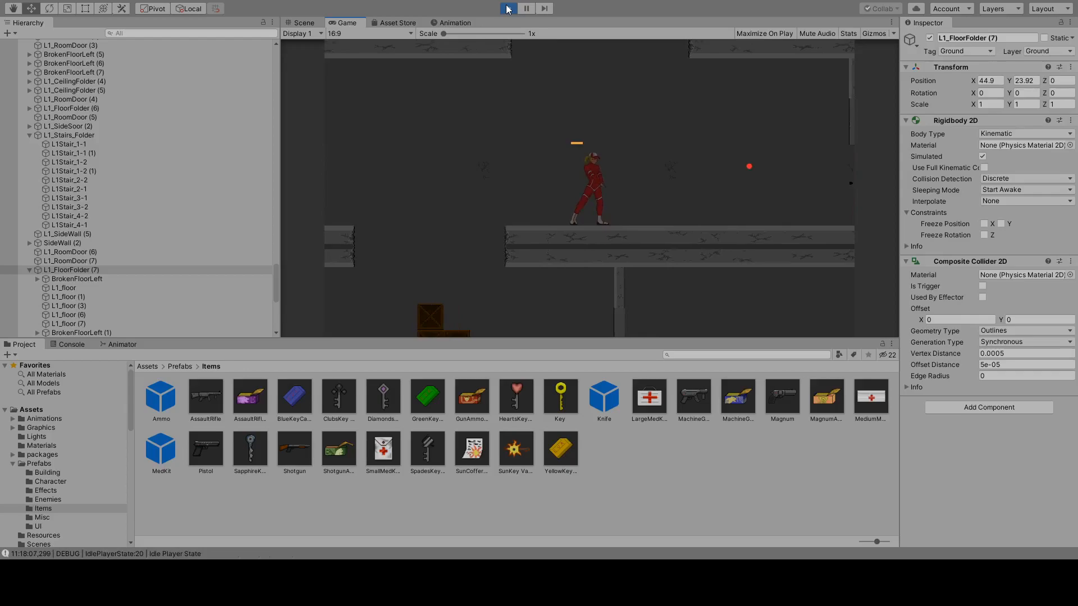
key("Left")
key("Right")
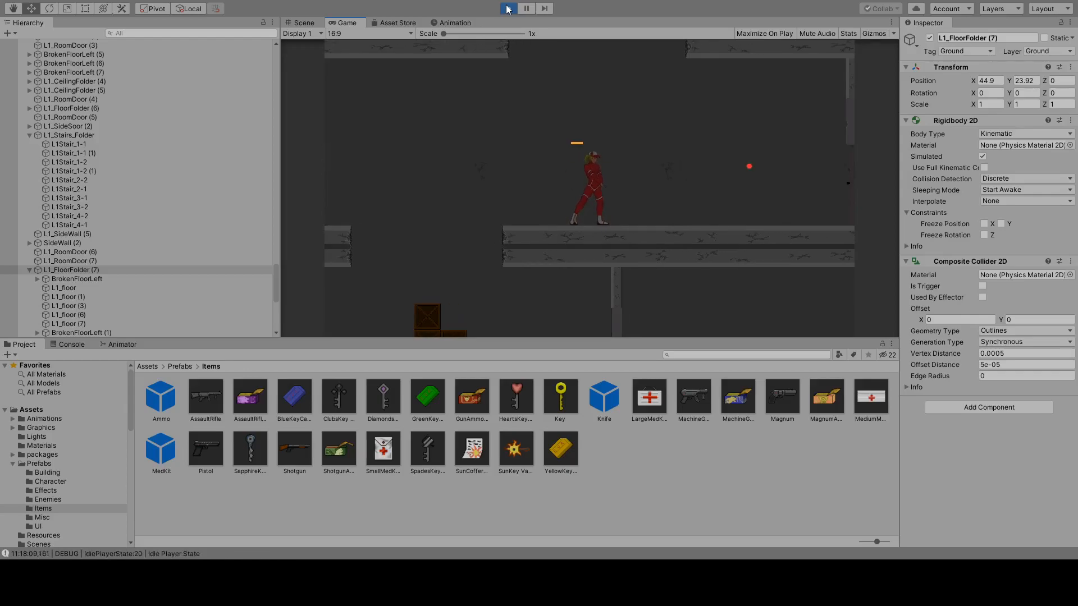
key("Left")
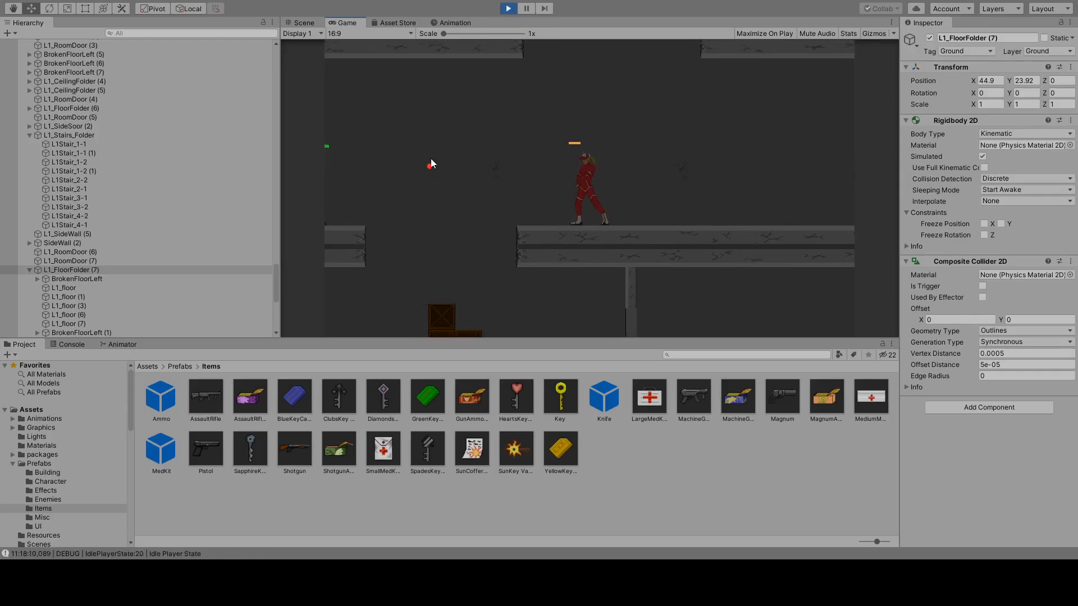
key("Right")
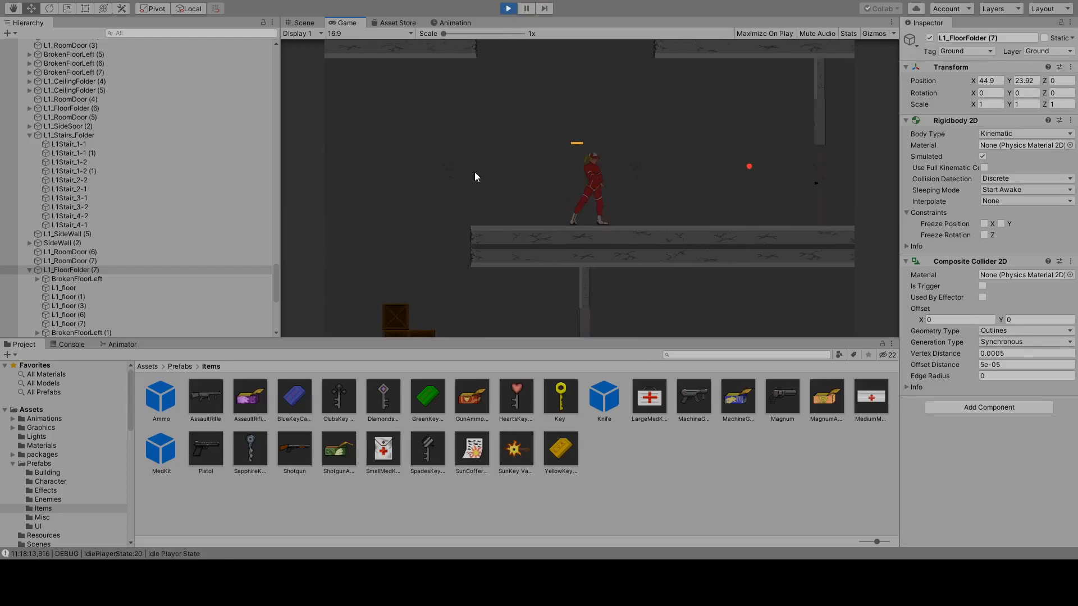
Browse the Enemies prefabs and the Graphics assets, and expand the propsFX3 sprite sheet.
left_click(46, 493)
left_click(46, 500)
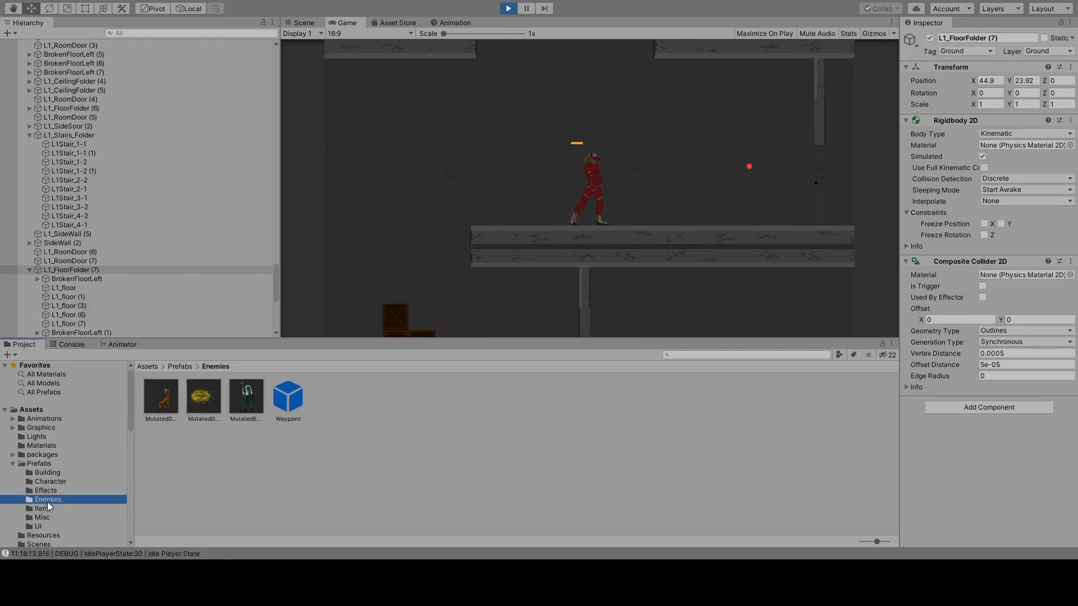
left_click(41, 428)
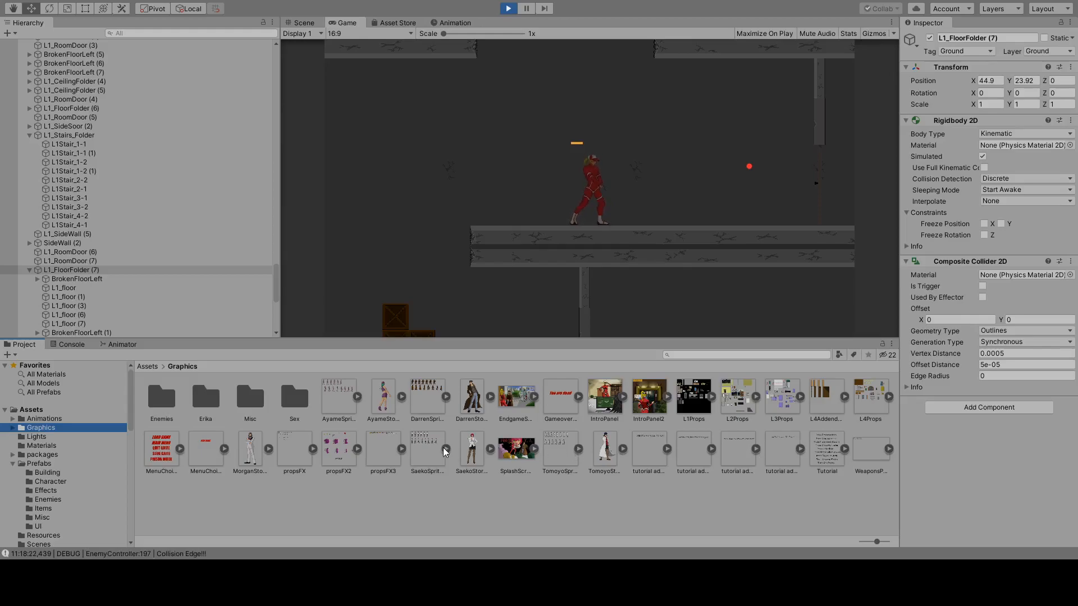
left_click(402, 449)
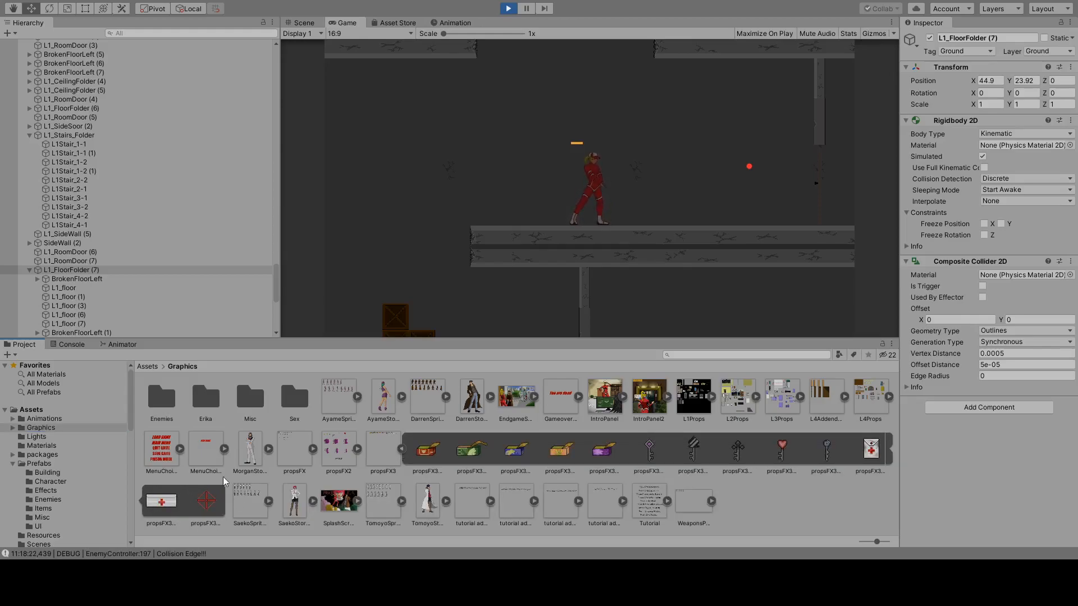
Enable the Light 2D component on Erika's Point Light 2D child object while the game is running.
scroll(146, 194, "up", 15)
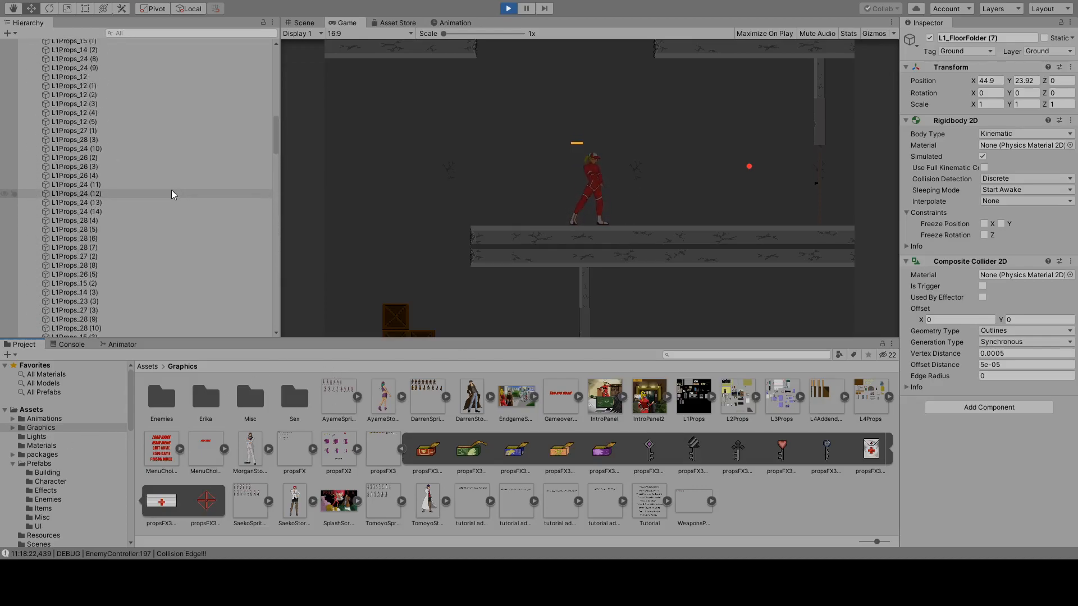
scroll(178, 181, "up", 10)
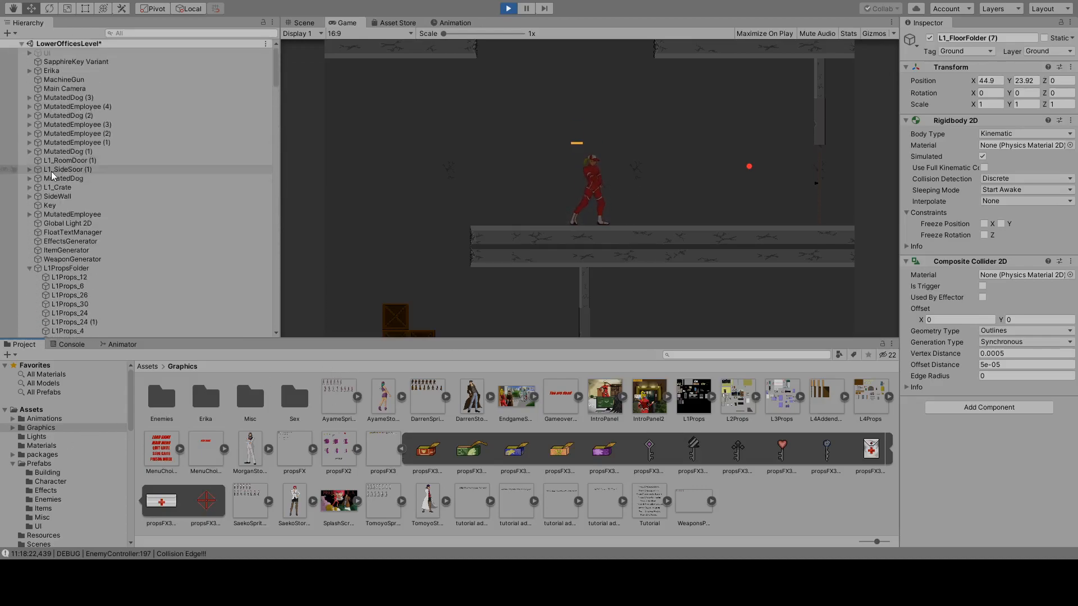
left_click(60, 72)
left_click(30, 71)
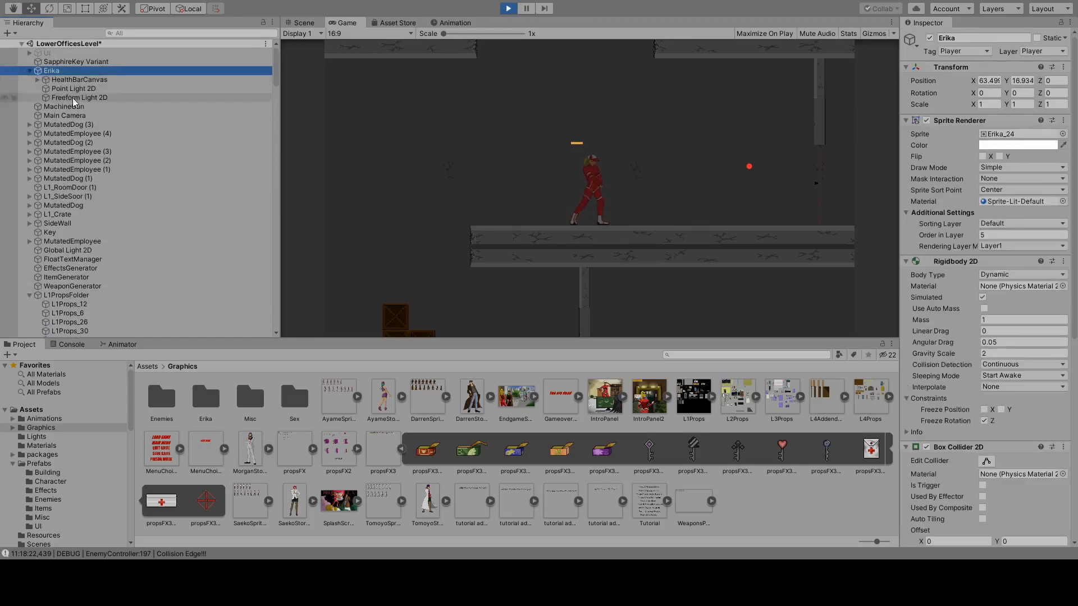
left_click(75, 99)
left_click(73, 91)
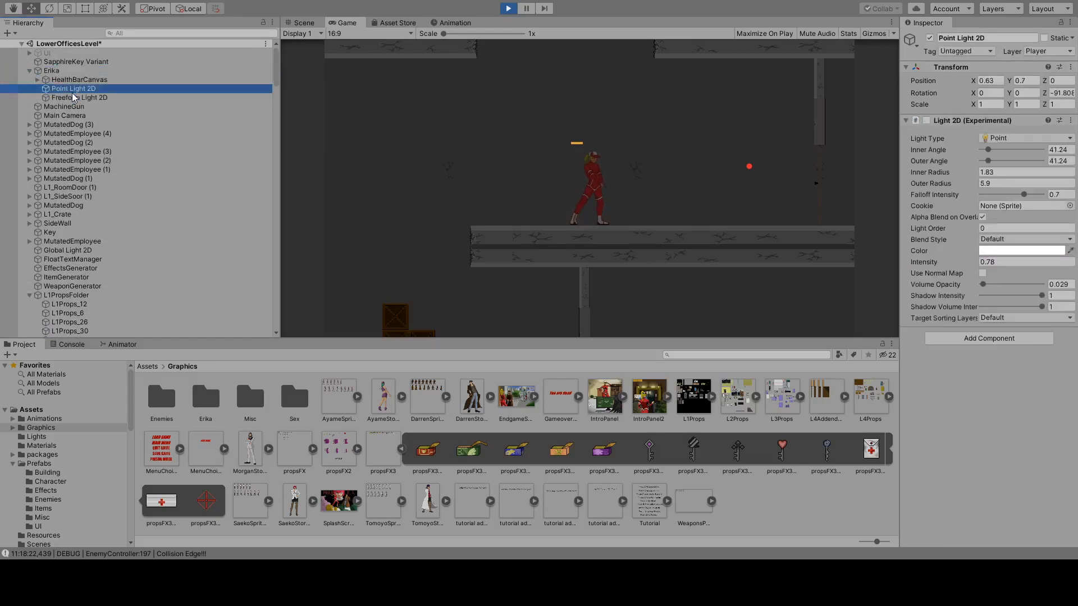
left_click(926, 121)
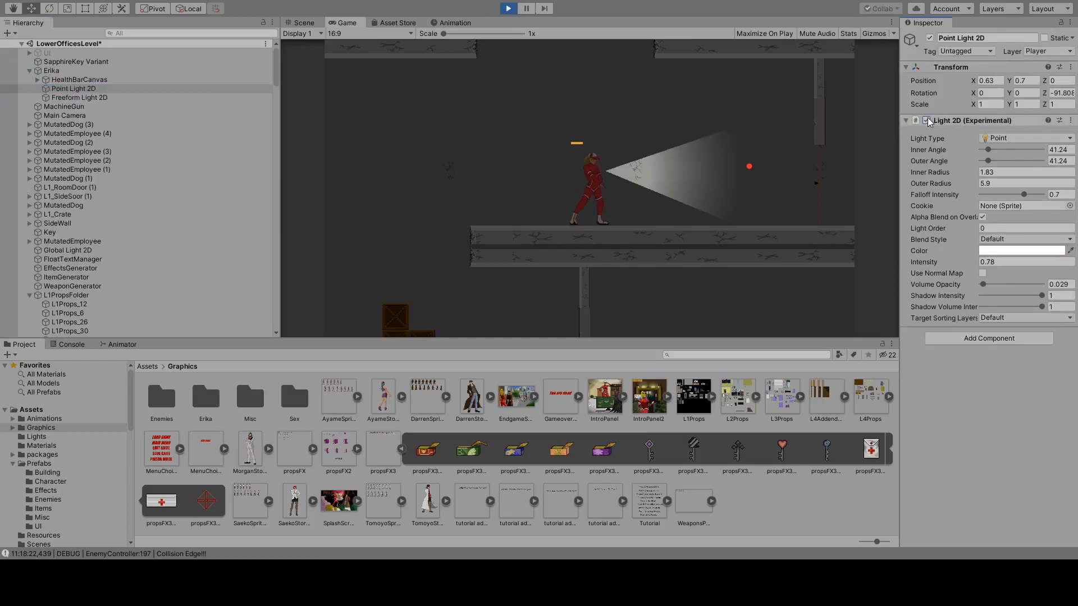
Run Erika back and forth with the light on, up to the side door at the far end of the floor.
left_click(724, 147)
key("d")
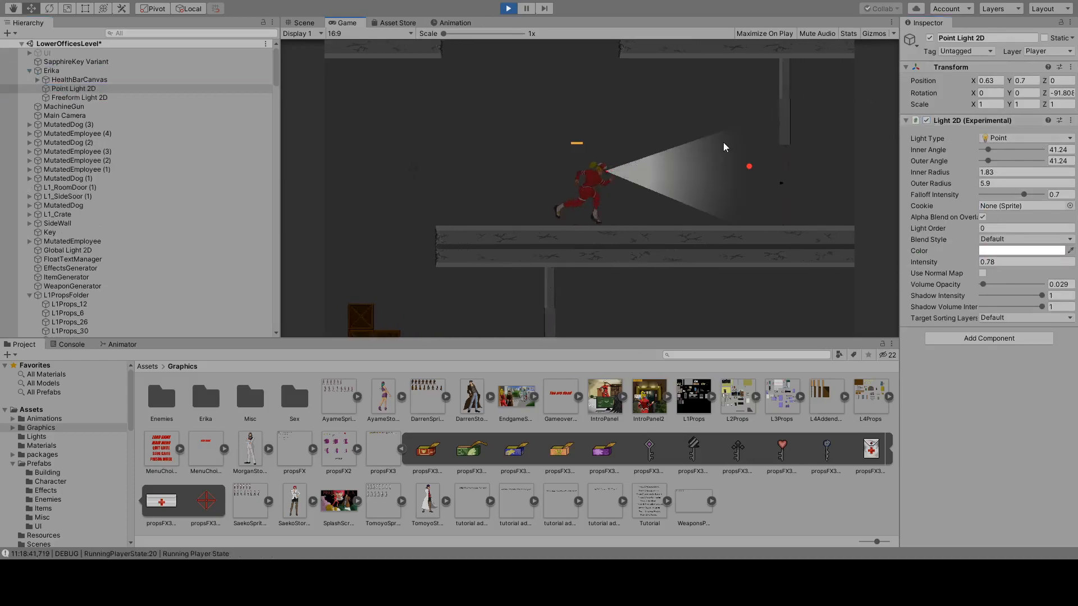
key("a")
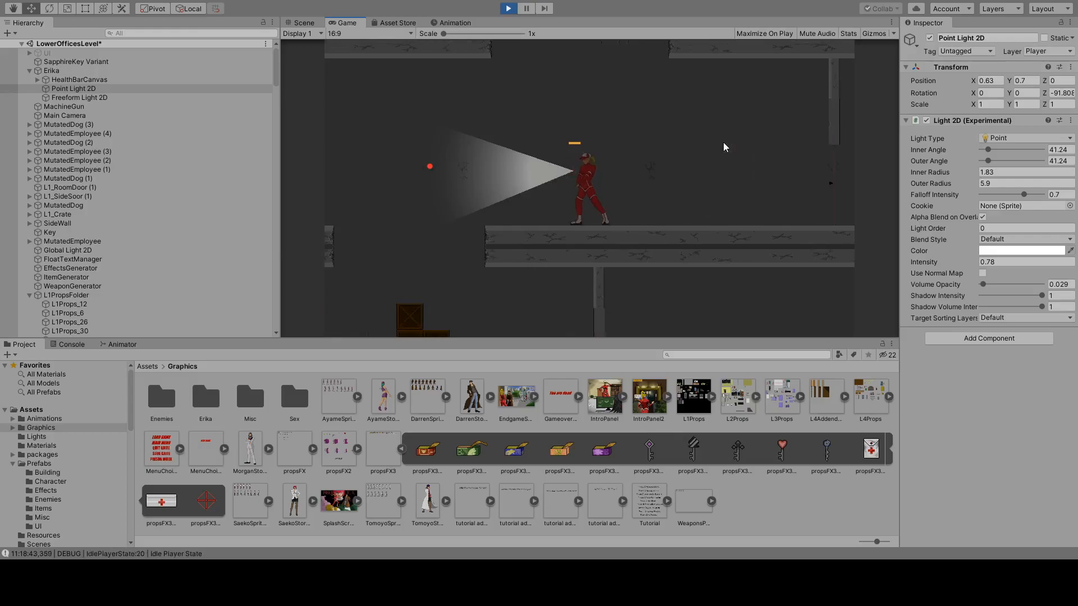
key("d")
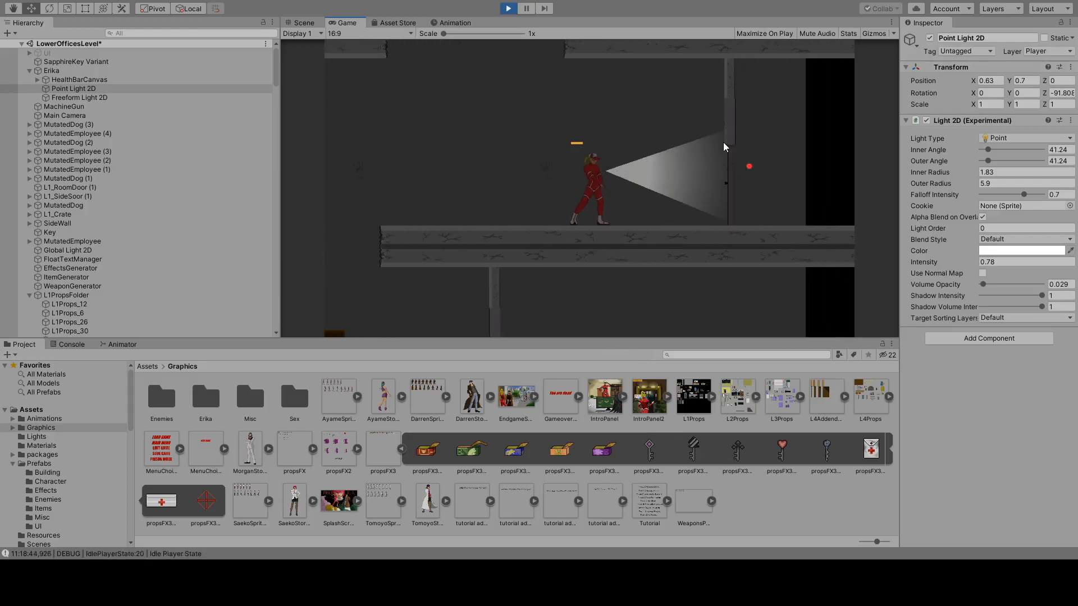
key("d")
key("a")
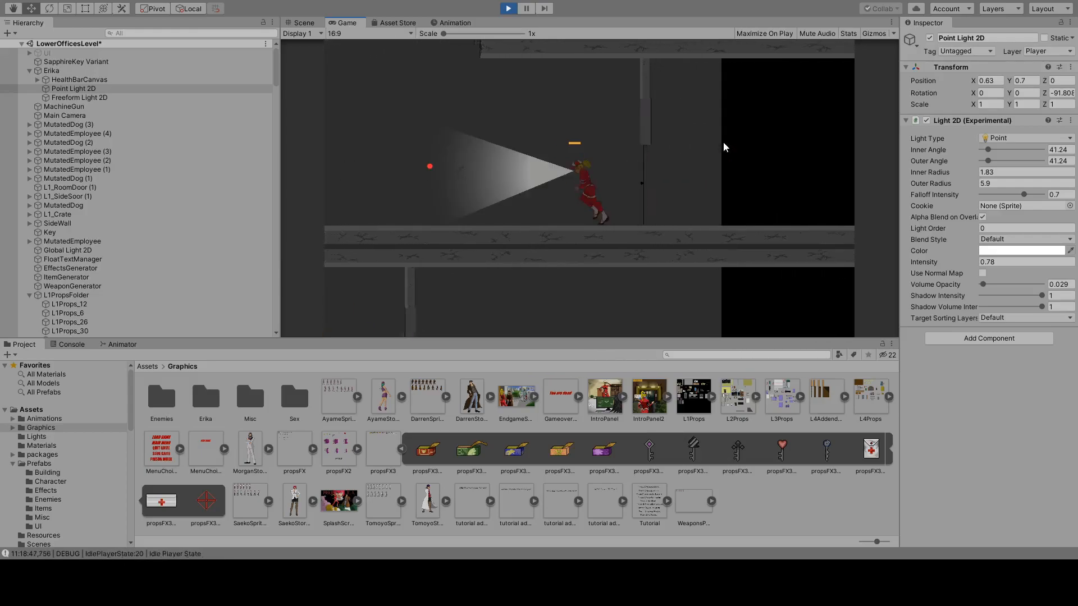
key("d")
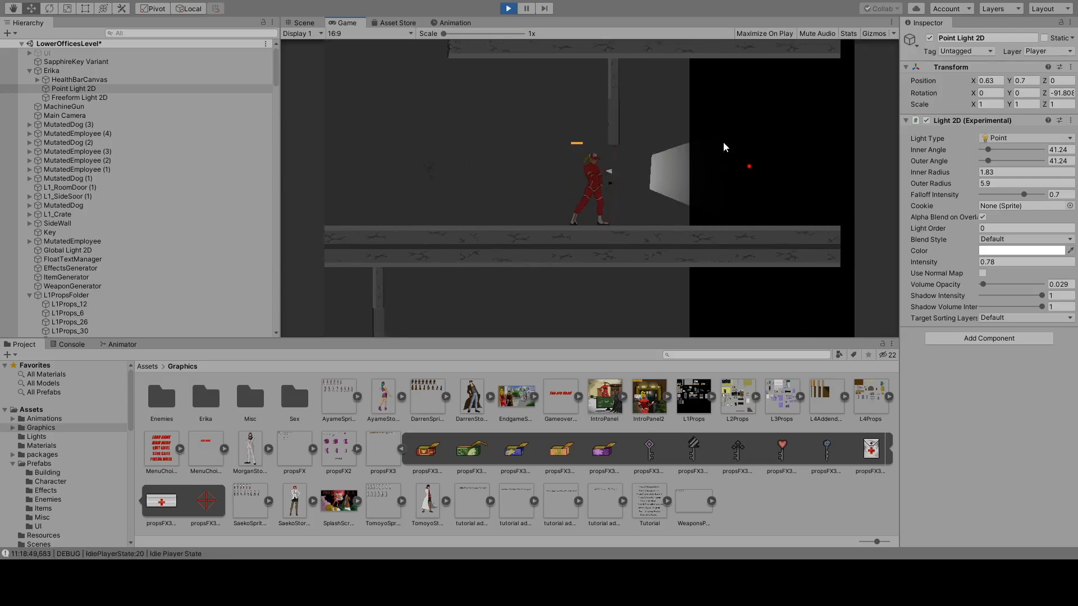
key("a")
key("d")
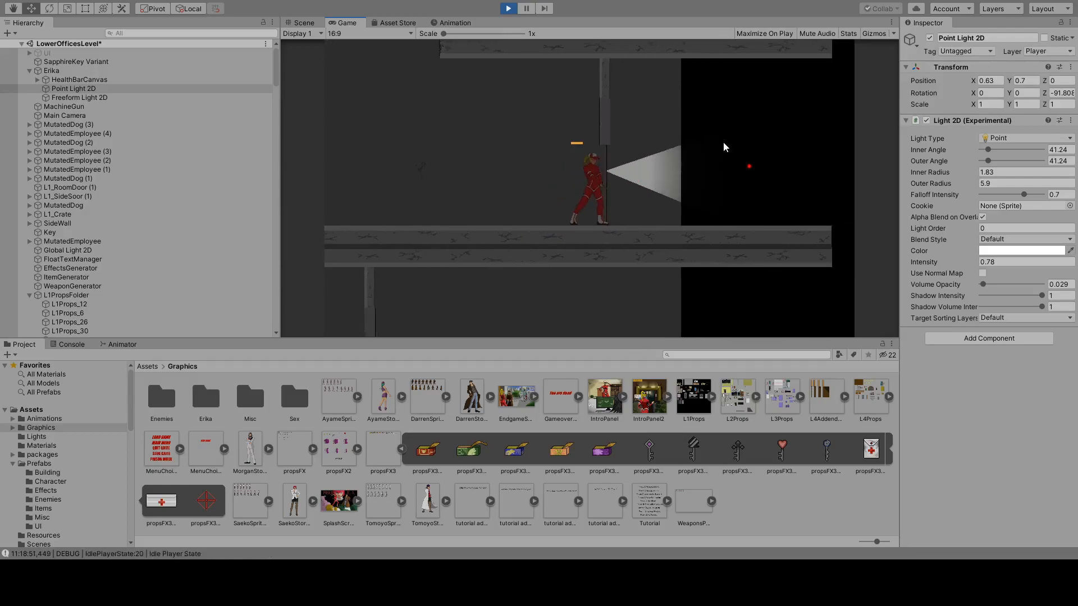
Open the side door at the end of the floor, run Erika through the doorway, and return her to the gap.
key("a")
key("d")
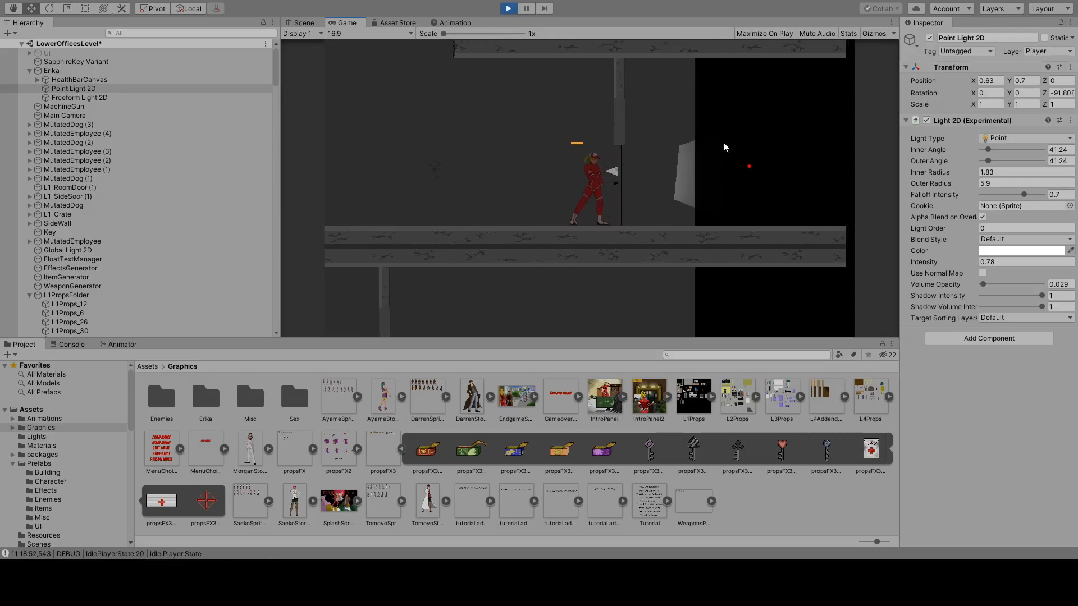
key("d")
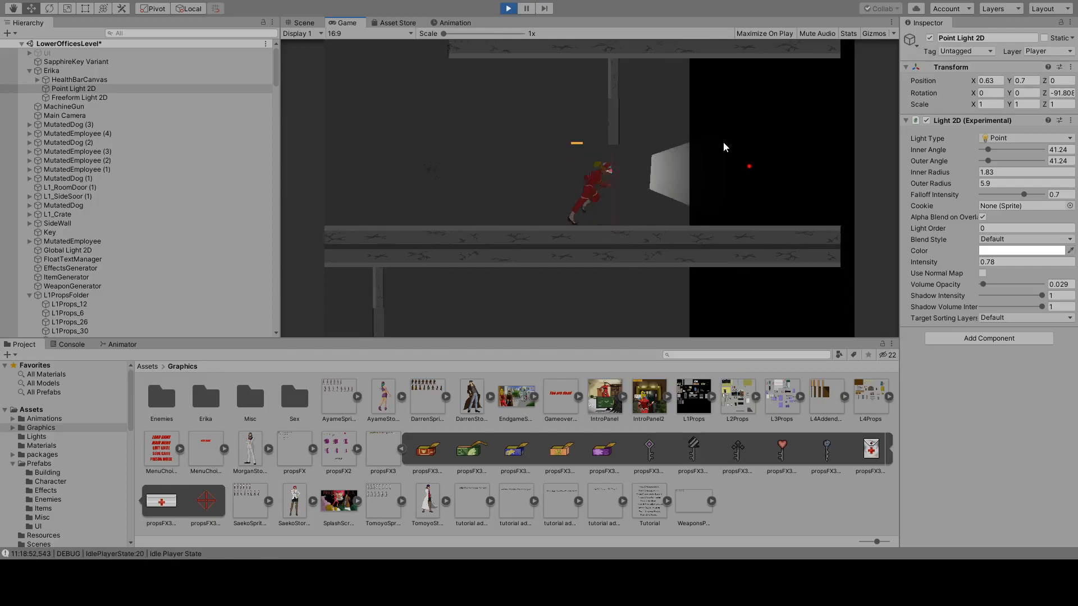
key("e")
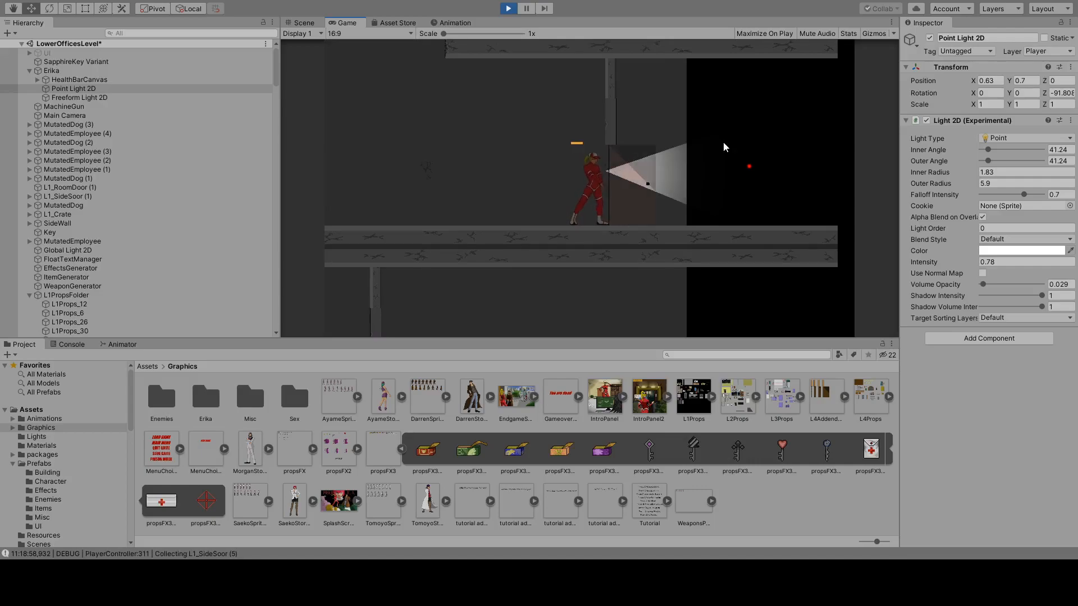
key("d")
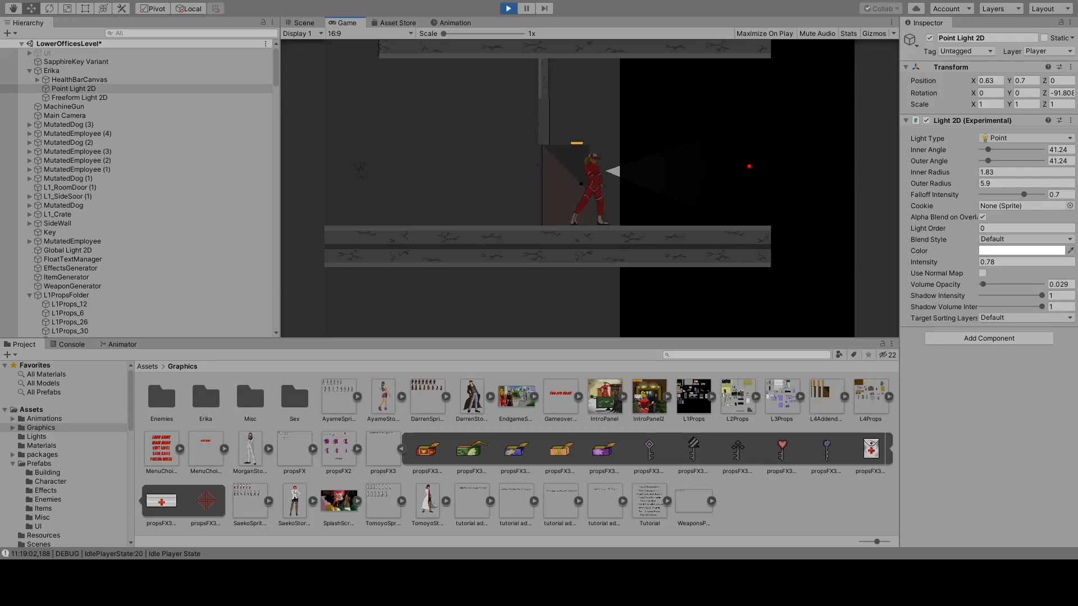
key("a")
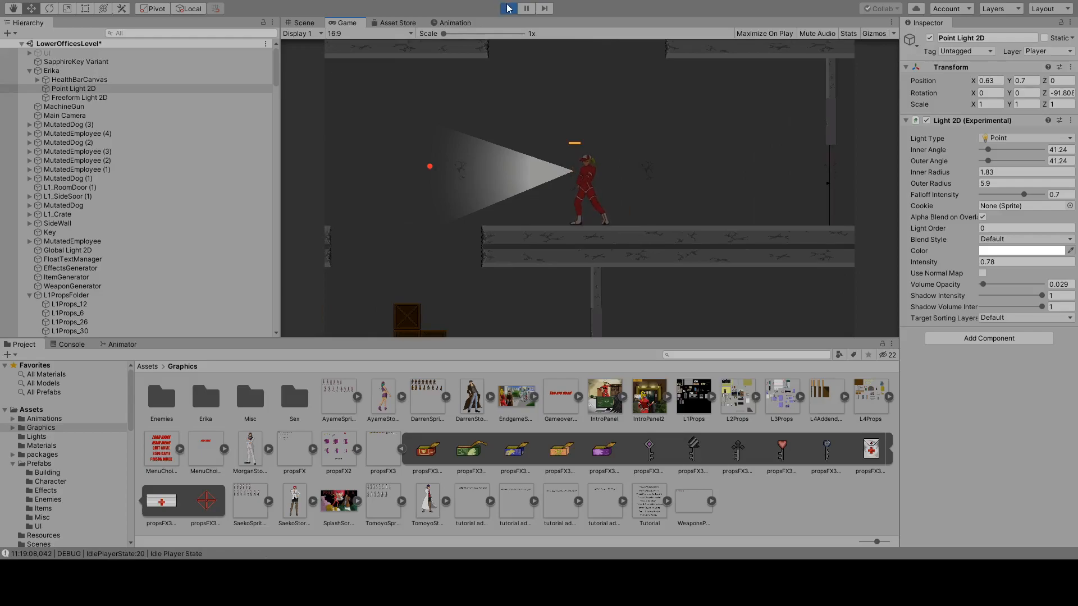
Activate the UI object while the game is running and return focus to the game.
left_click(156, 54)
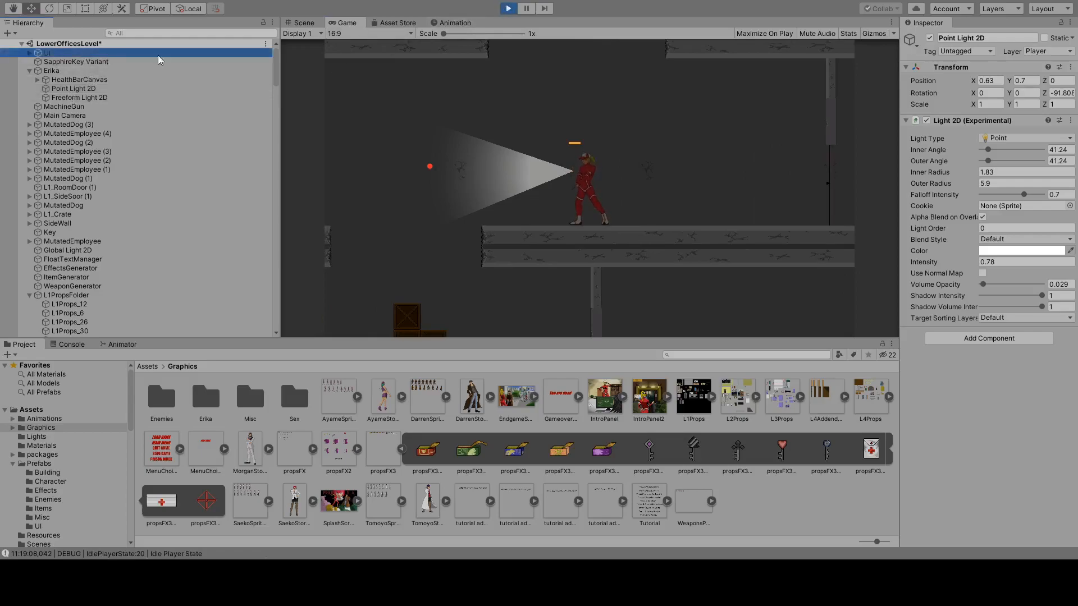
left_click(930, 38)
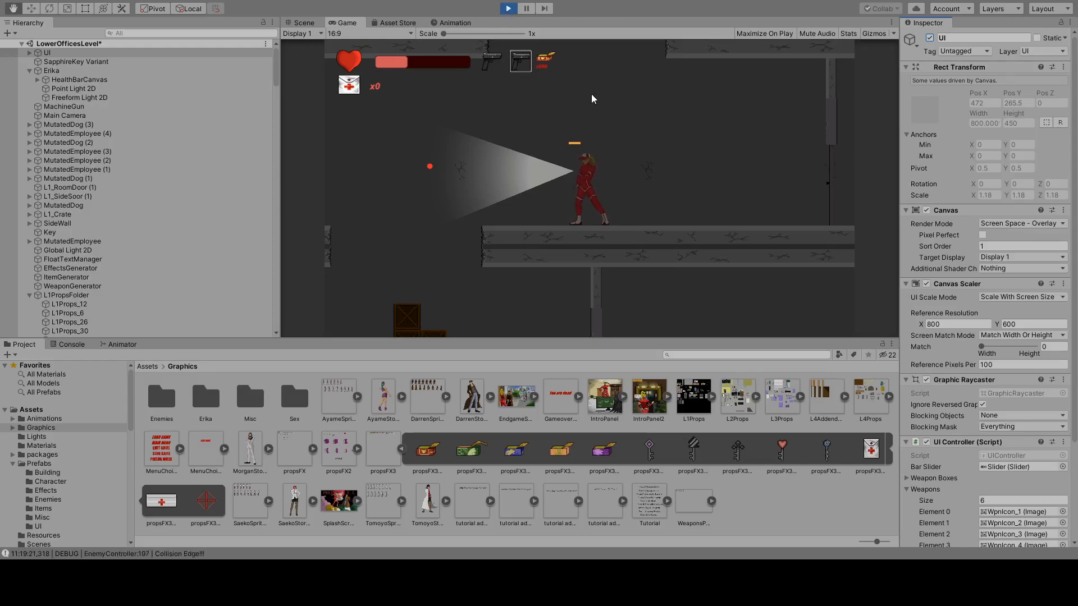
left_click(603, 129)
Switch Erika repeatedly between weapon slots 1 and 2, running her toward the side door, and stop play mode.
key("1")
key("2")
key("1")
key("2")
key("1")
key("2")
key("d")
key("1")
key("2")
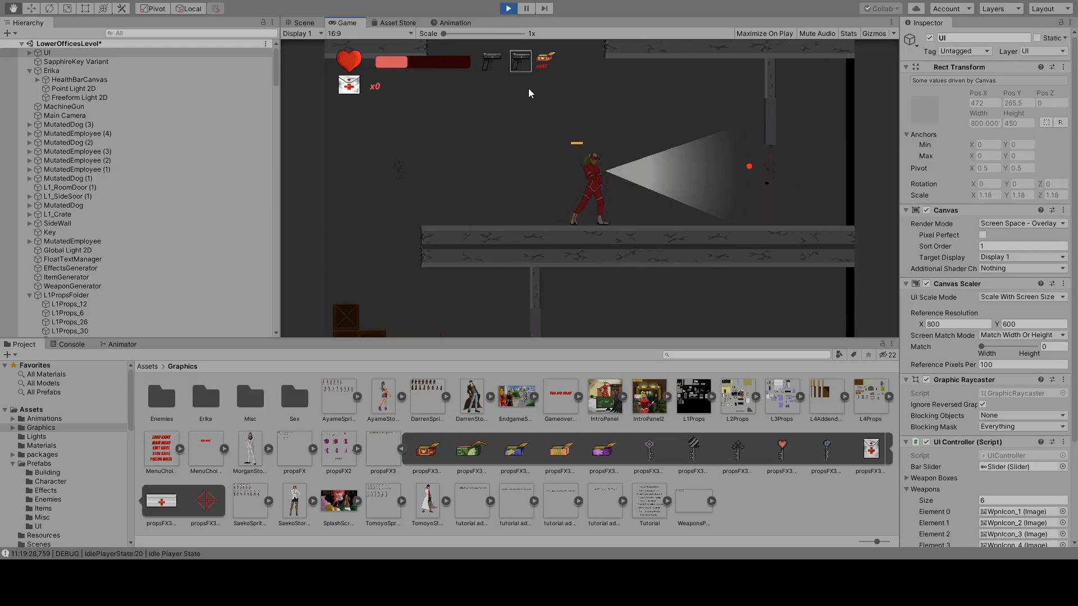
key("1")
key("2")
key("1")
left_click(507, 10)
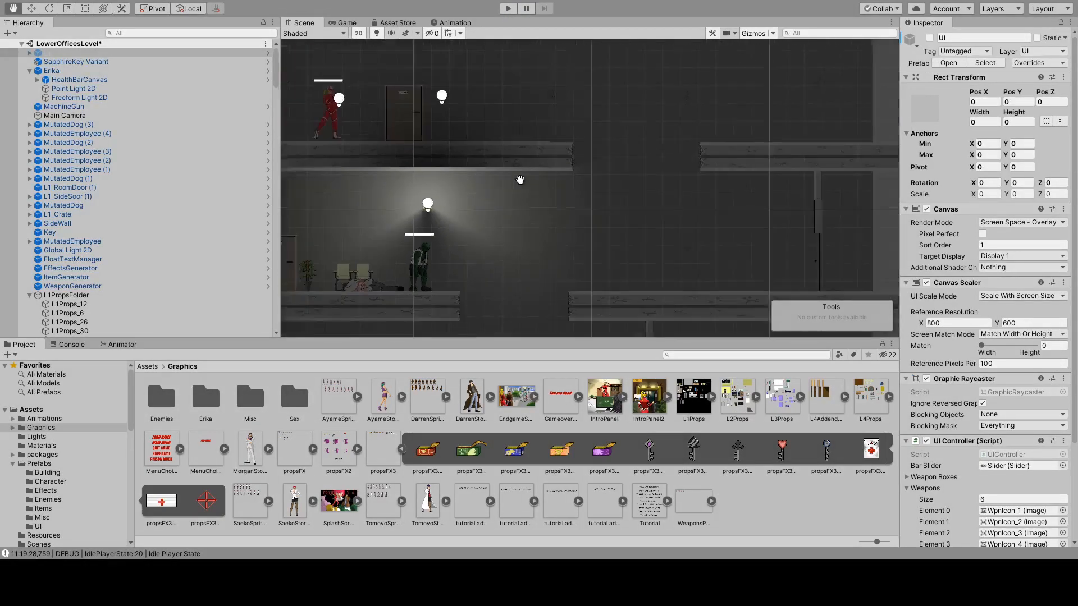
Open the LowerOfficesRoomsLevel scene from the project's Scenes folder.
left_click_drag(579, 152, 634, 118)
left_click_drag(469, 200, 608, 243)
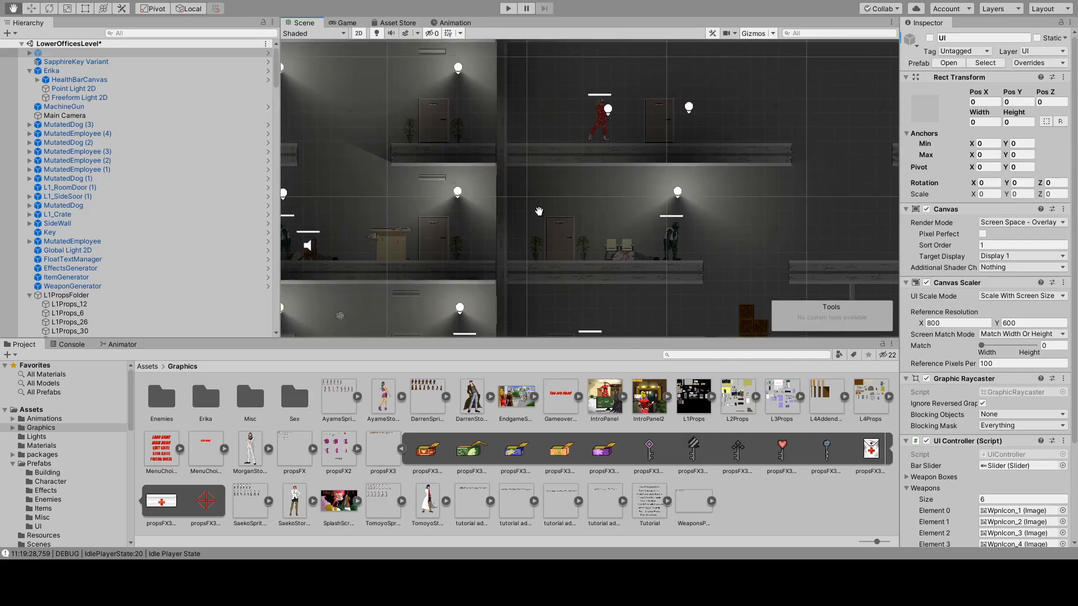
scroll(10, 402, "down", 5)
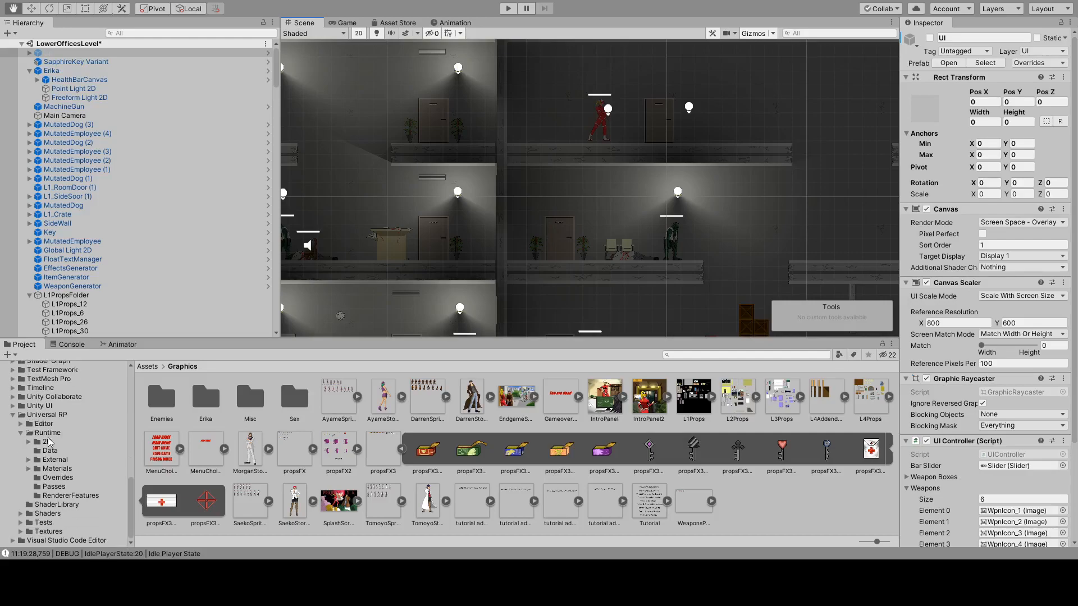
scroll(34, 452, "up", 12)
scroll(22, 460, "up", 3)
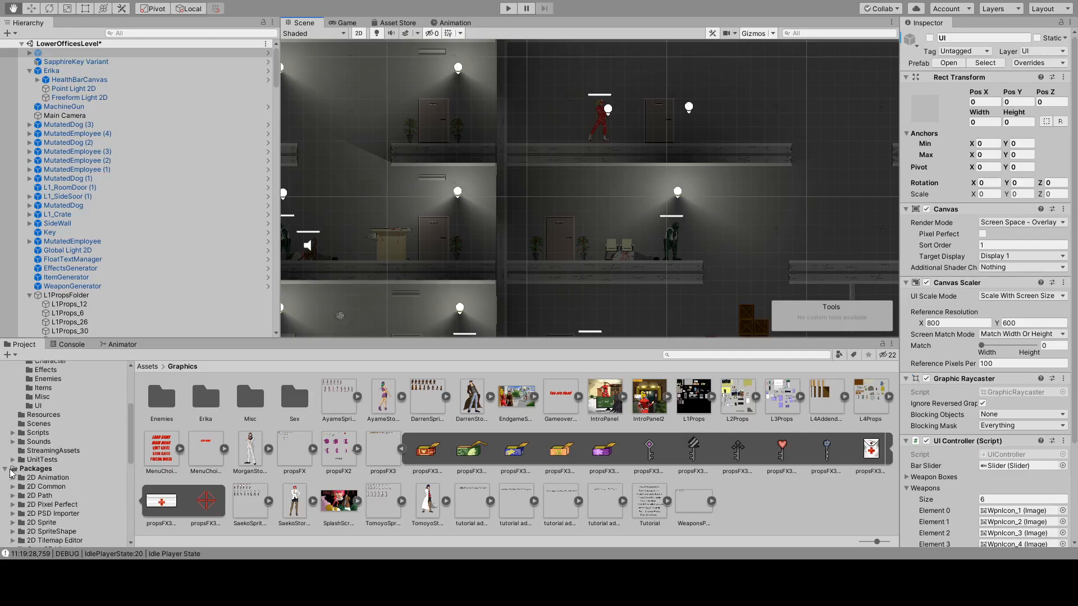
scroll(23, 472, "up", 4)
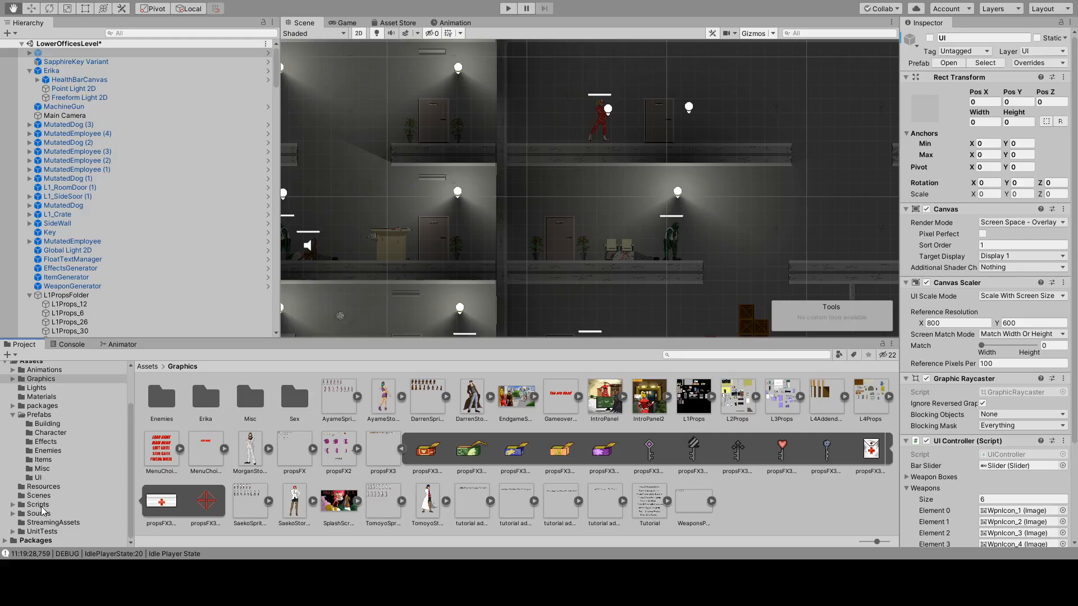
left_click(39, 496)
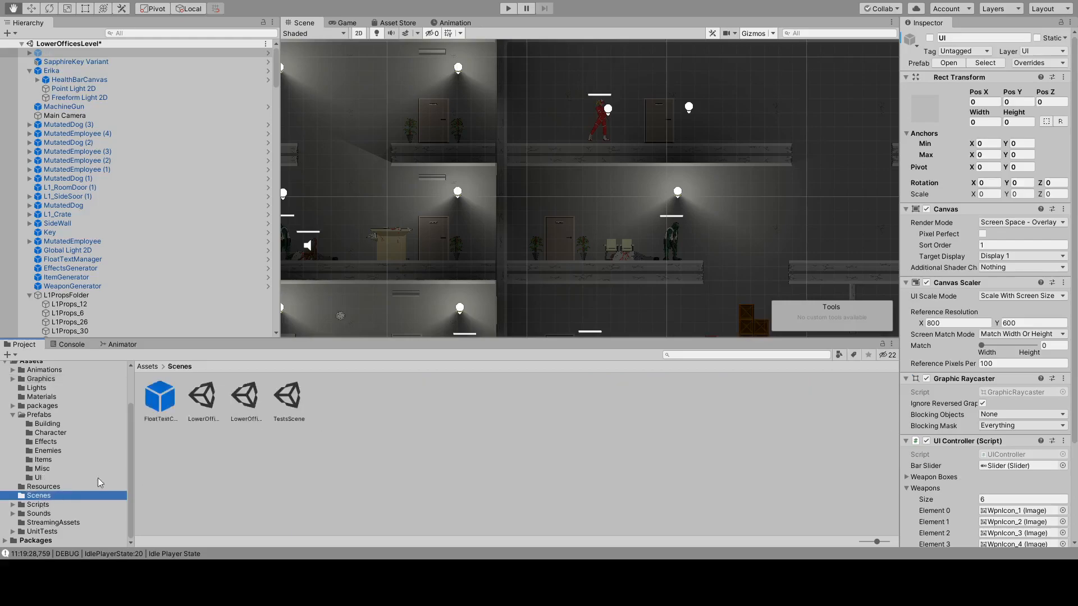
left_click(247, 400)
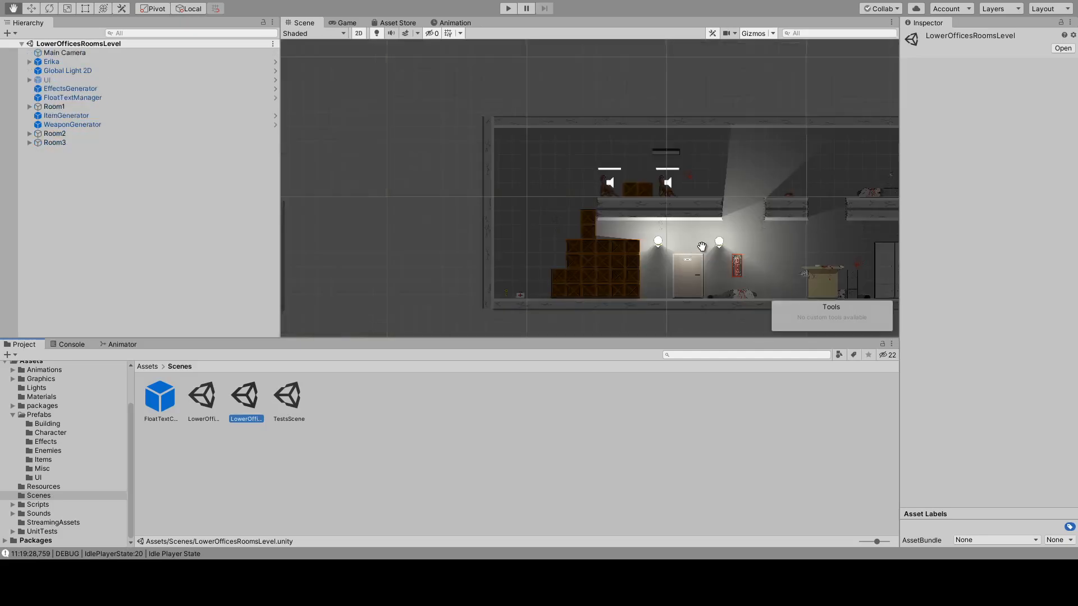
Survey the layout of the separate rooms in the scene, then examine the large room with the stacked crates up close.
left_click_drag(701, 246, 566, 179)
scroll(568, 179, "down", 15)
left_click_drag(490, 204, 647, 181)
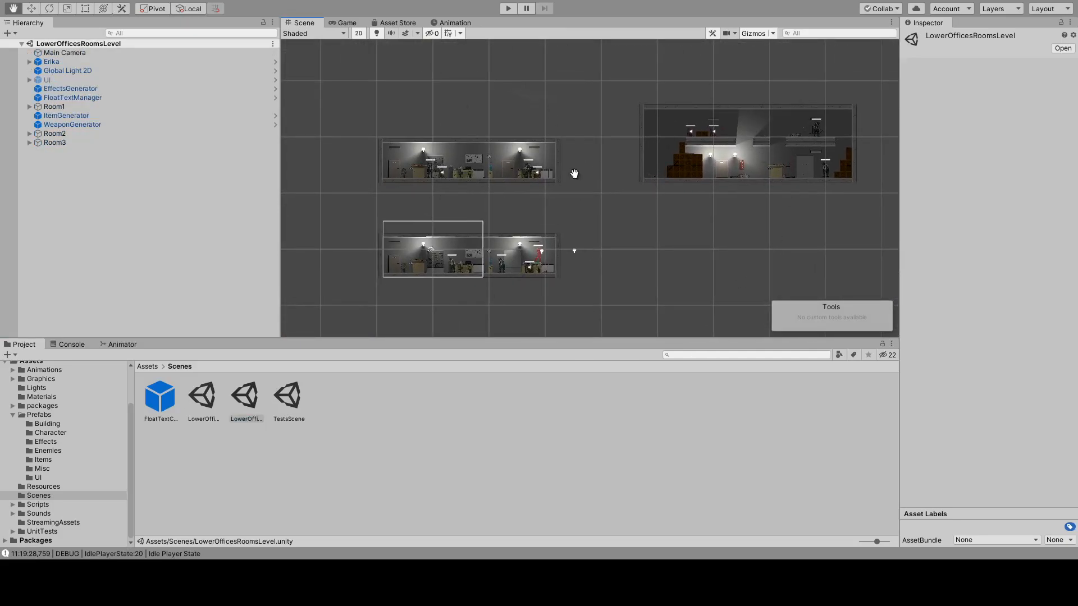
scroll(434, 179, "up", 2)
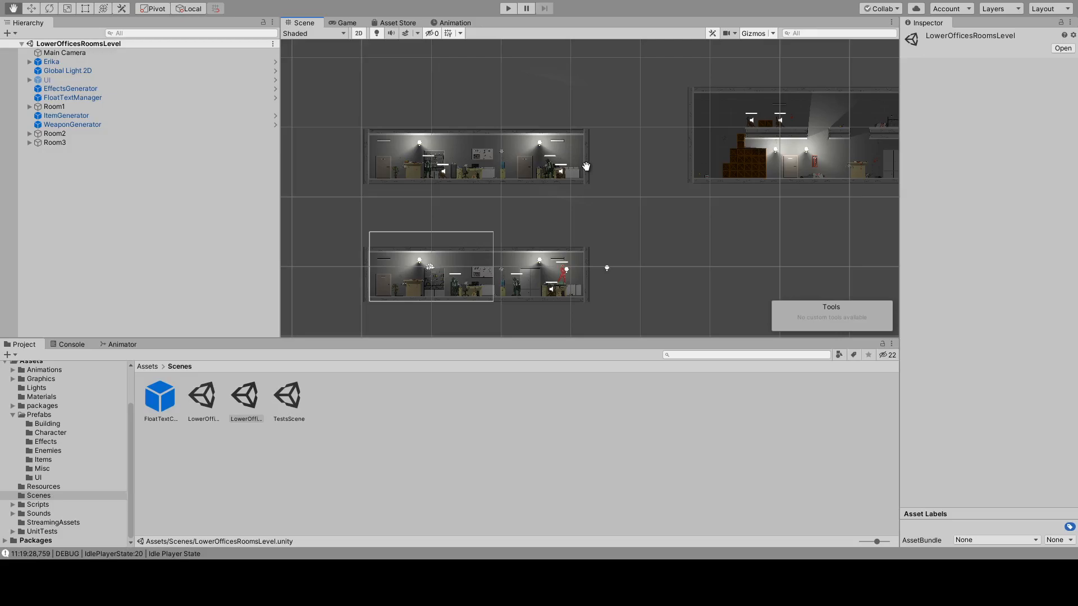
scroll(555, 207, "up", 4)
scroll(512, 250, "up", 2)
left_click_drag(886, 139, 623, 182)
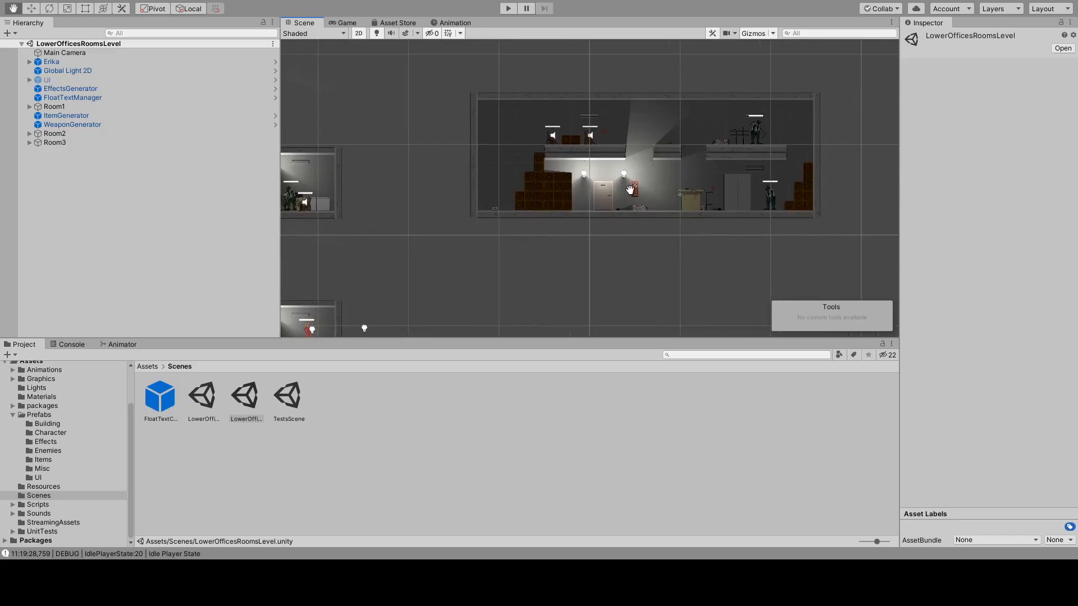
scroll(630, 190, "up", 4)
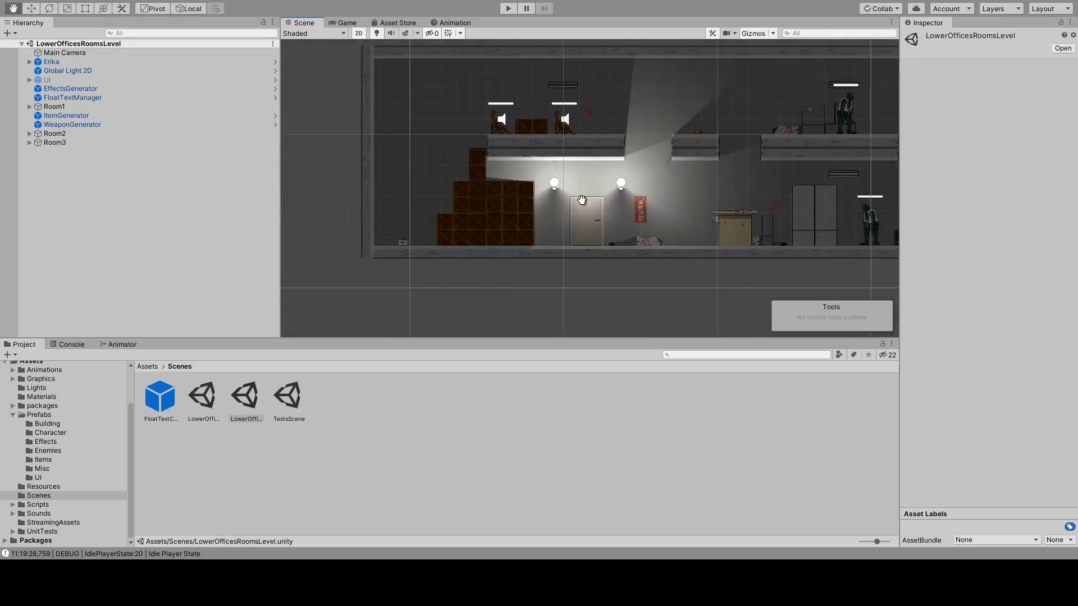
Examine the furniture, doors and enemies in the two small office rooms and compare them with the large crate room.
mouse_move(416, 228)
left_mouse_down()
mouse_move(472, 199)
mouse_move(751, 148)
mouse_move(641, 180)
mouse_move(680, 183)
left_mouse_up()
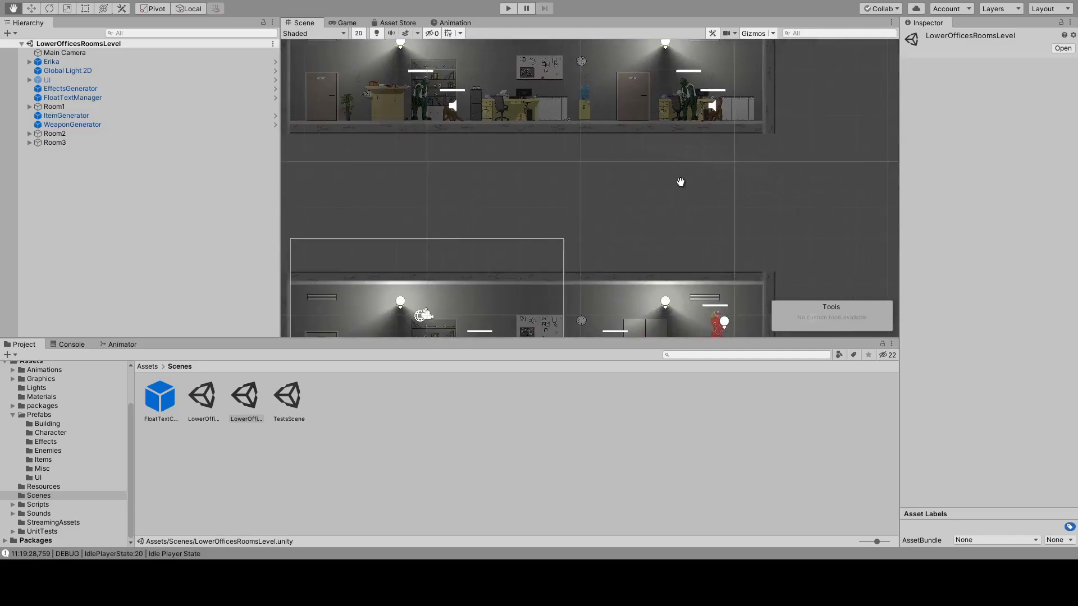
left_click_drag(520, 166, 423, 106)
scroll(574, 186, "down", 4)
left_click_drag(674, 236, 691, 279)
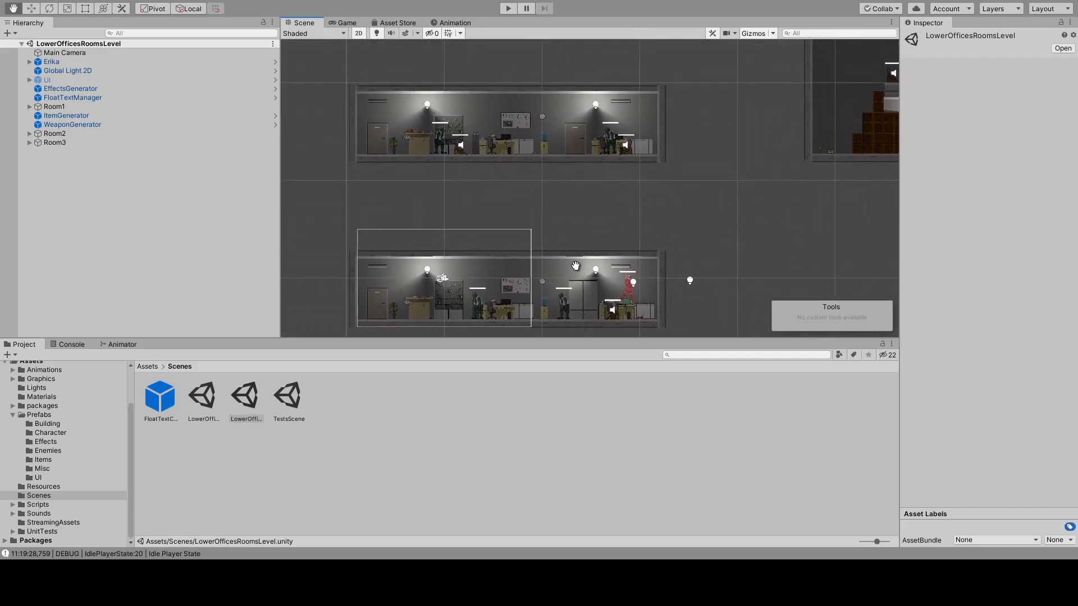
scroll(385, 134, "up", 3)
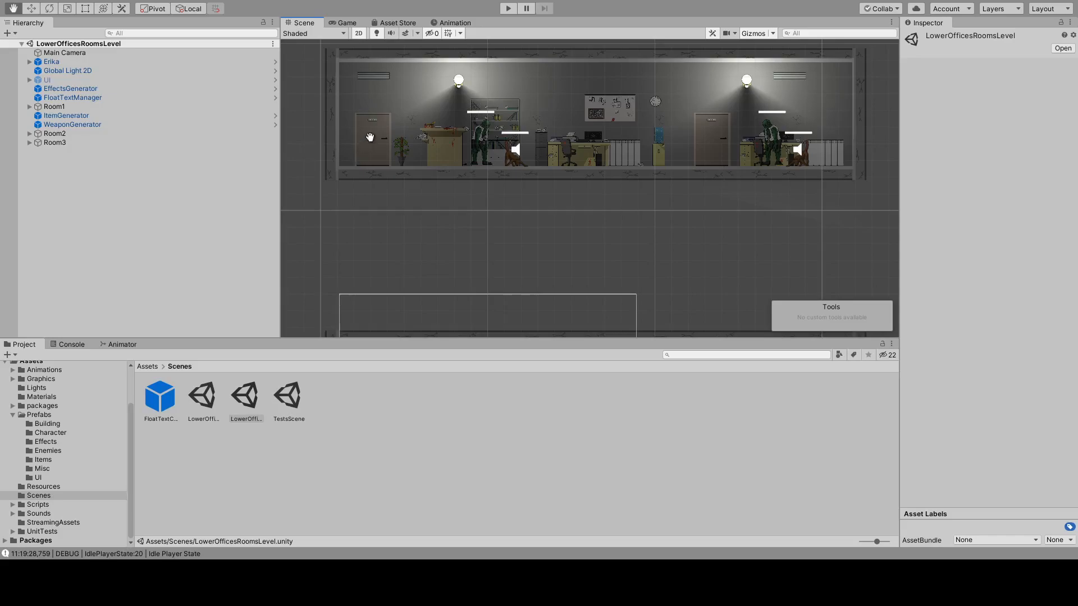
left_click_drag(720, 144, 289, 281)
left_click_drag(732, 145, 365, 165)
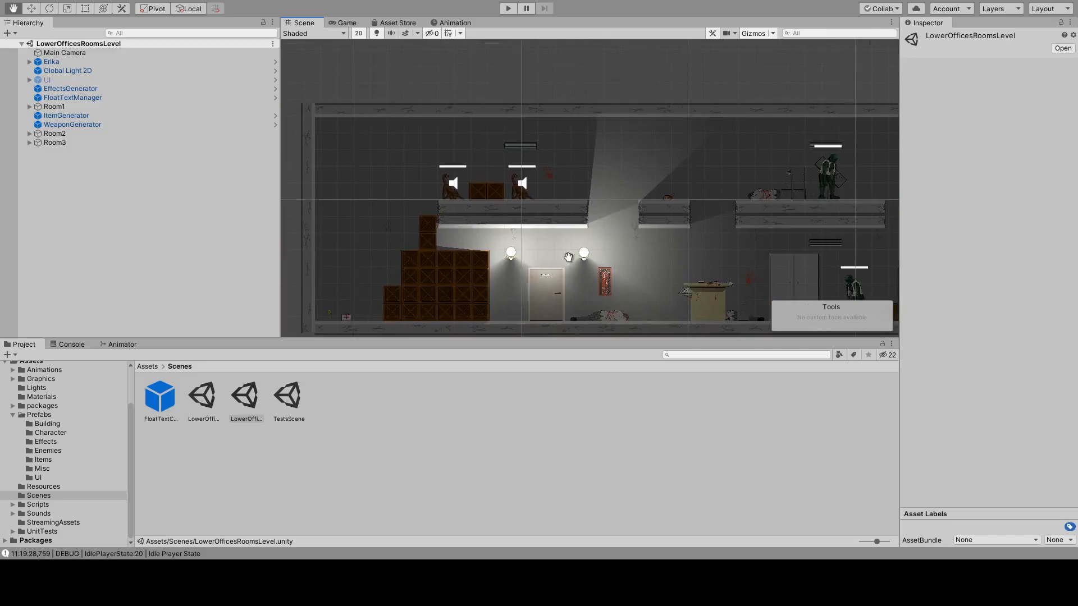
left_click_drag(602, 276, 669, 214)
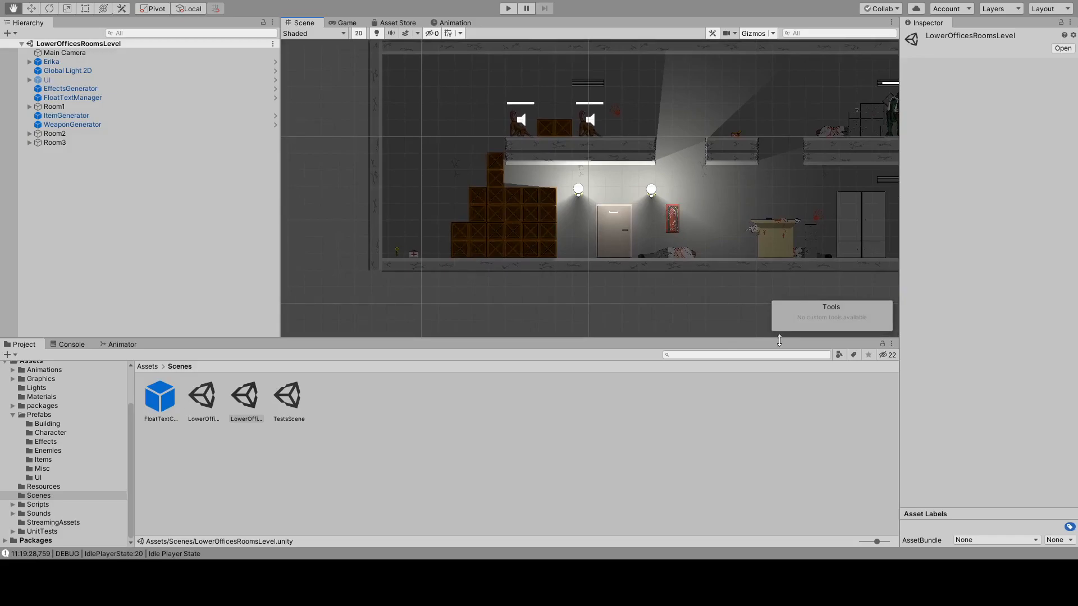
left_click_drag(432, 229, 926, 150)
left_click_drag(376, 182, 561, 142)
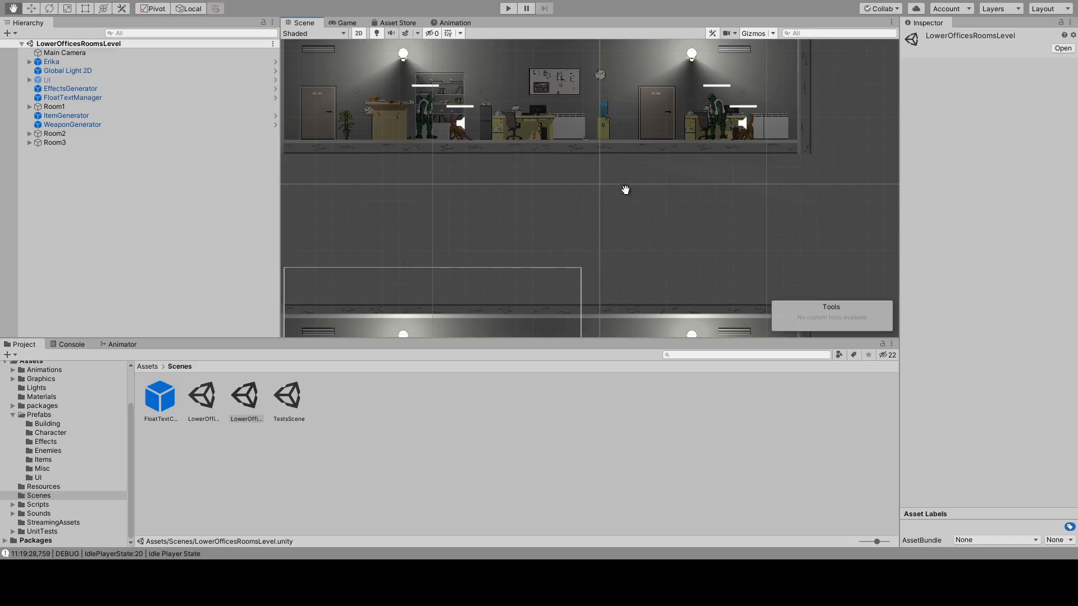
Review the overall arrangement of all three rooms and inspect the raised platforms and lit door in the large room.
scroll(674, 219, "down", 10)
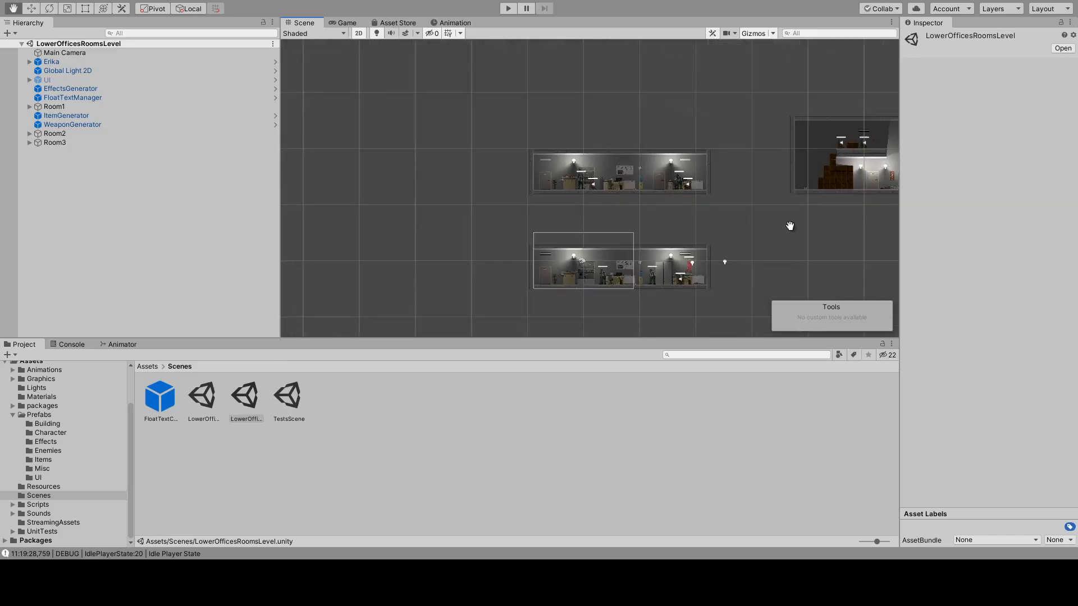
left_click_drag(785, 224, 604, 231)
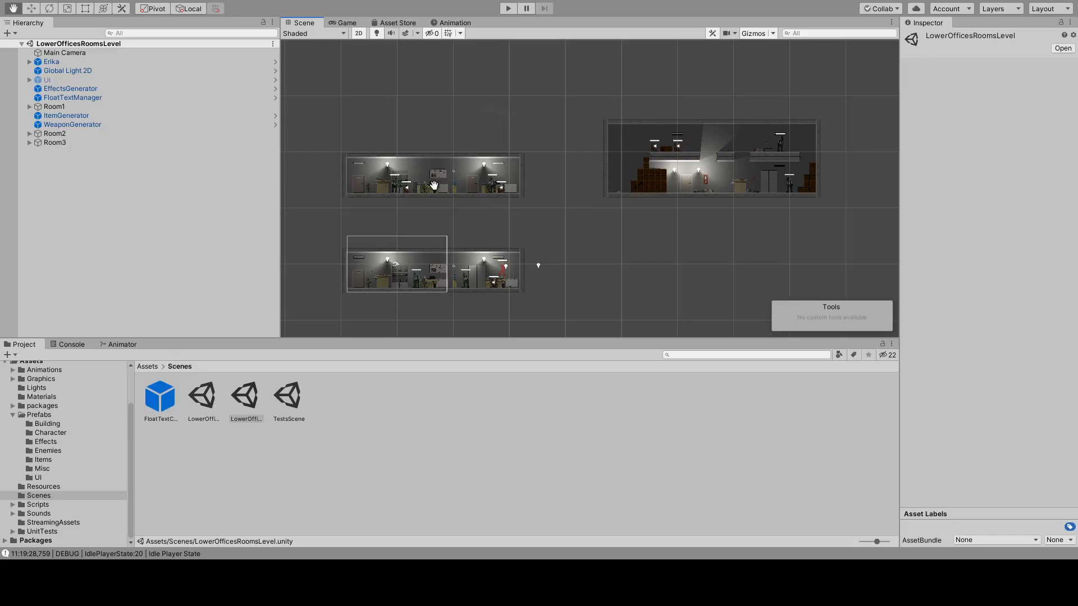
scroll(665, 162, "up", 2)
scroll(665, 160, "up", 3)
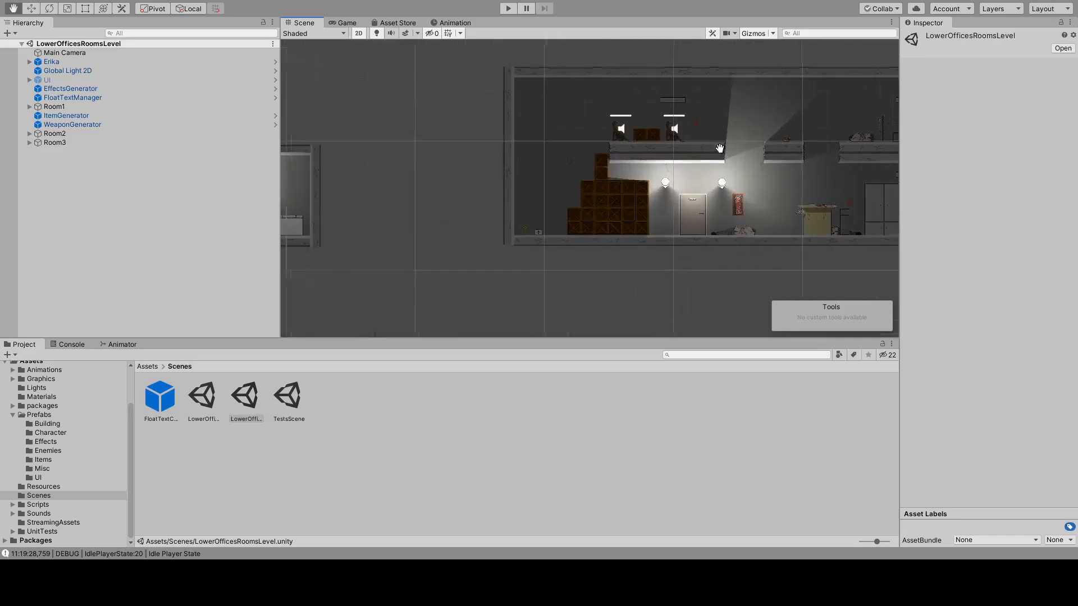
scroll(825, 131, "up", 2)
scroll(834, 130, "up", 2)
scroll(828, 137, "down", 8)
left_click_drag(503, 169, 659, 140)
Reopen the LowerOfficesLevel scene and inspect the broken floor and the crate stack in the building's unlit wing.
double_click(208, 411)
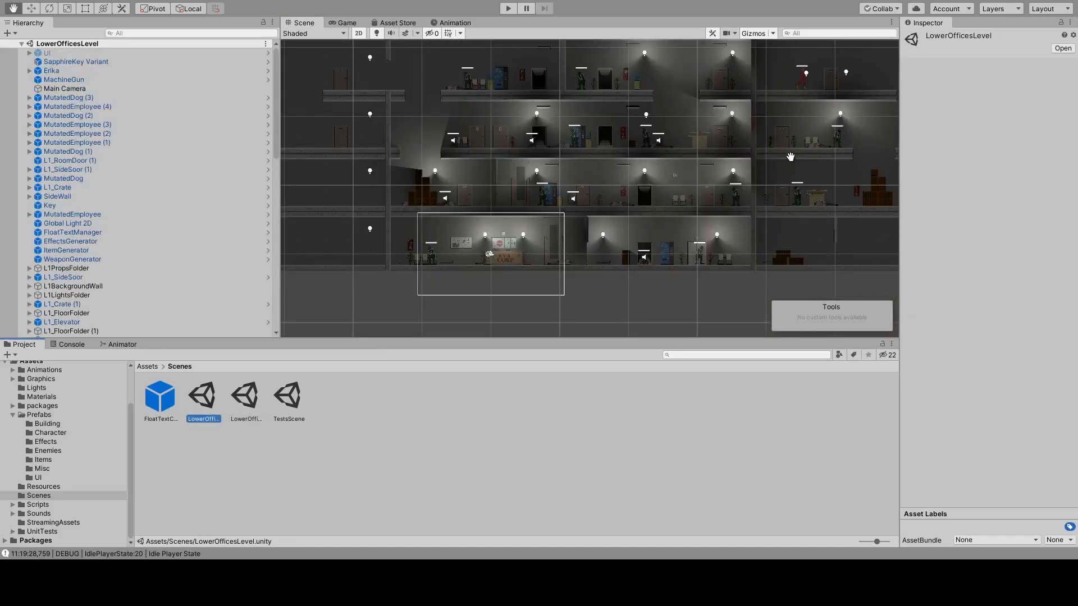
left_click_drag(792, 159, 607, 188)
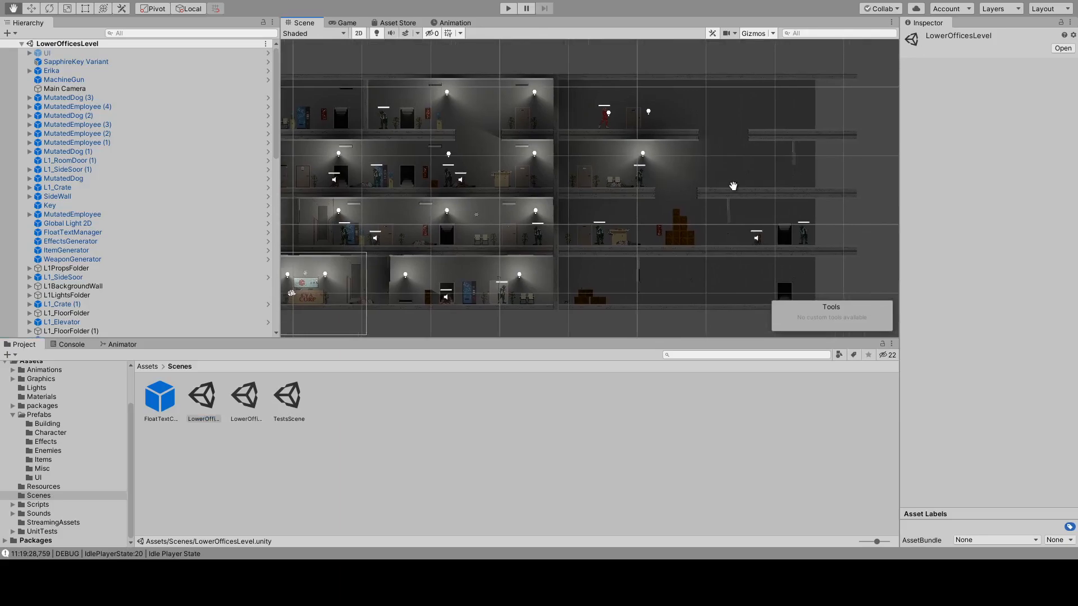
scroll(690, 194, "up", 6)
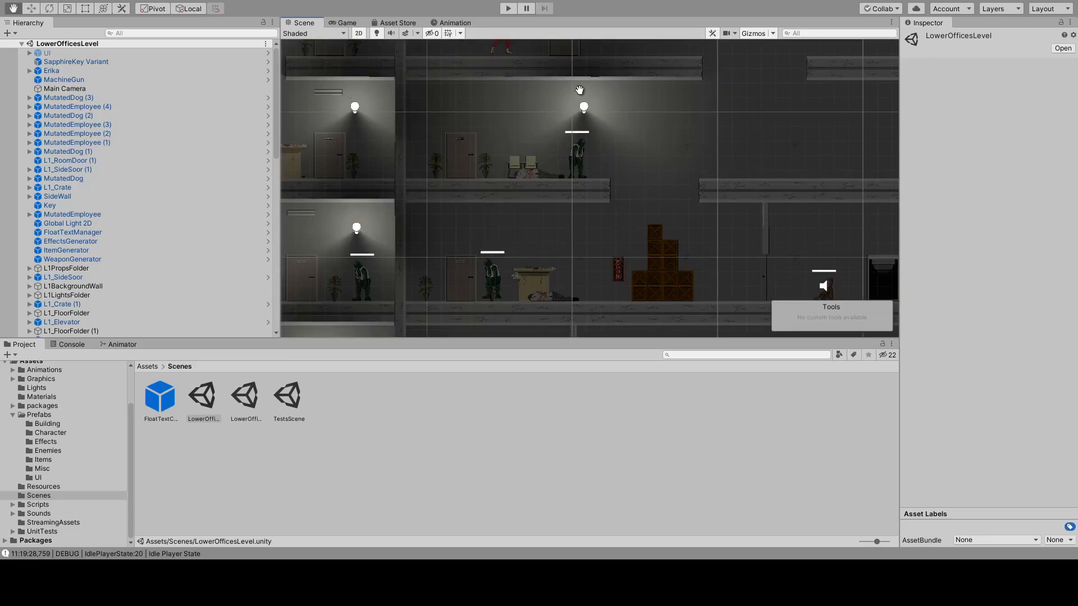
scroll(640, 233, "up", 3)
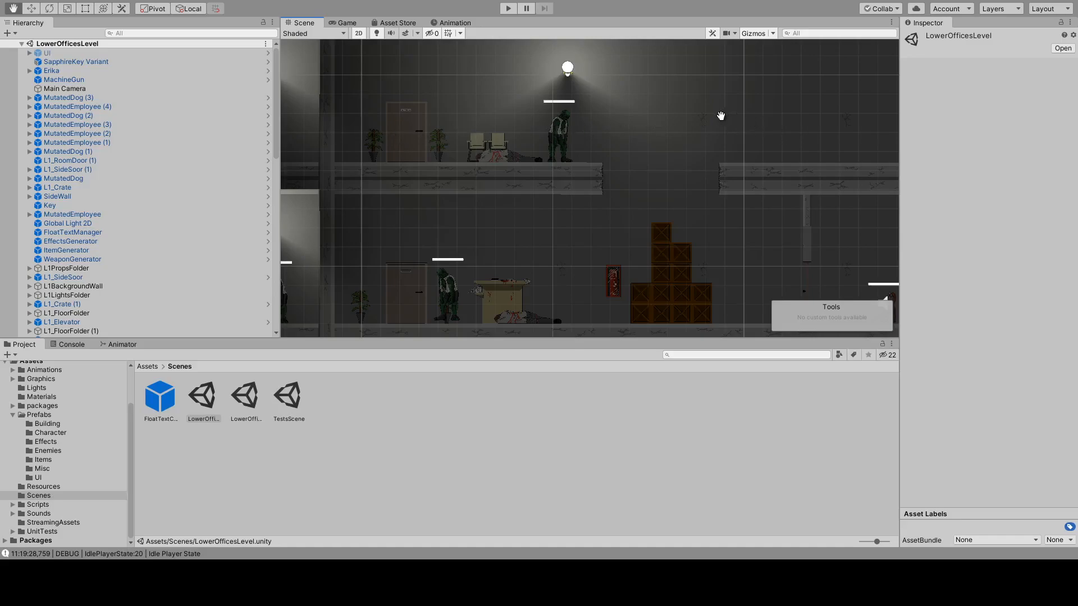
scroll(573, 193, "up", 2)
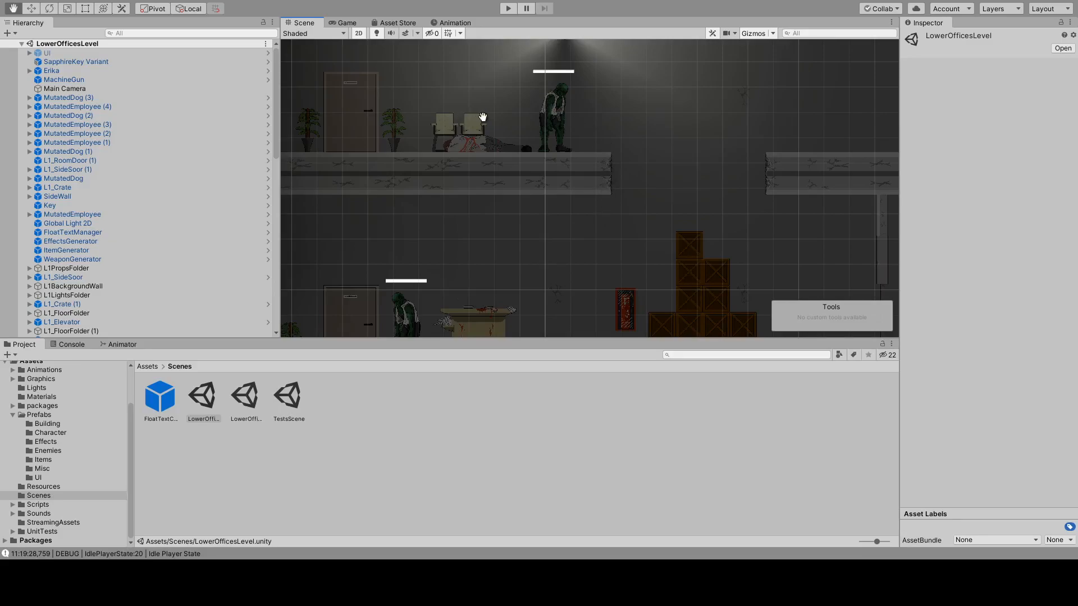
left_click_drag(527, 238, 600, 138)
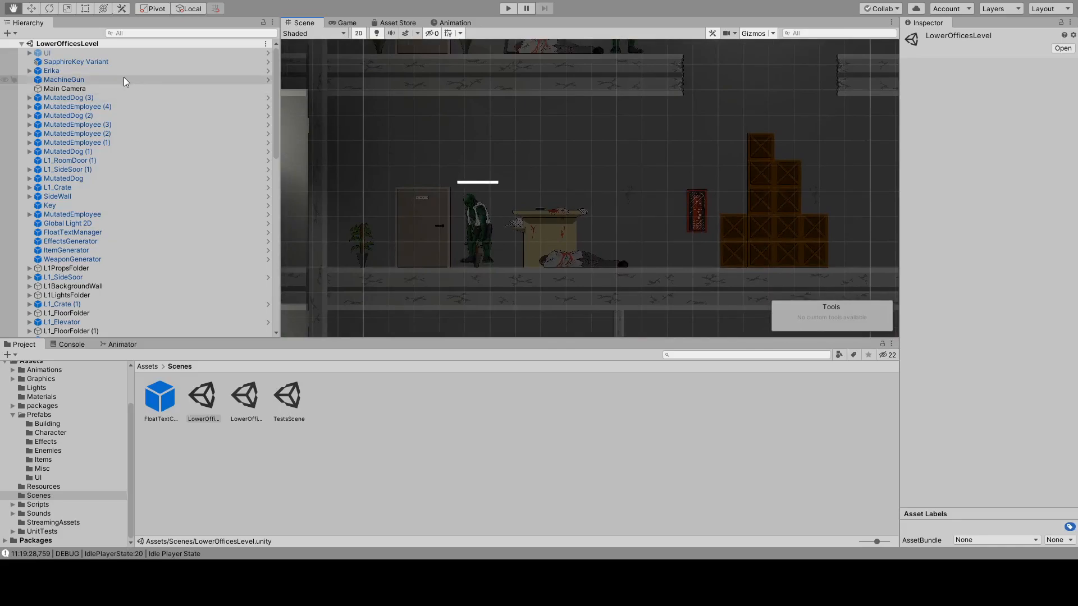
Check that the UI object is deactivated, then select the mutated employee beside the desk in the building's unlit wing.
left_click(96, 54)
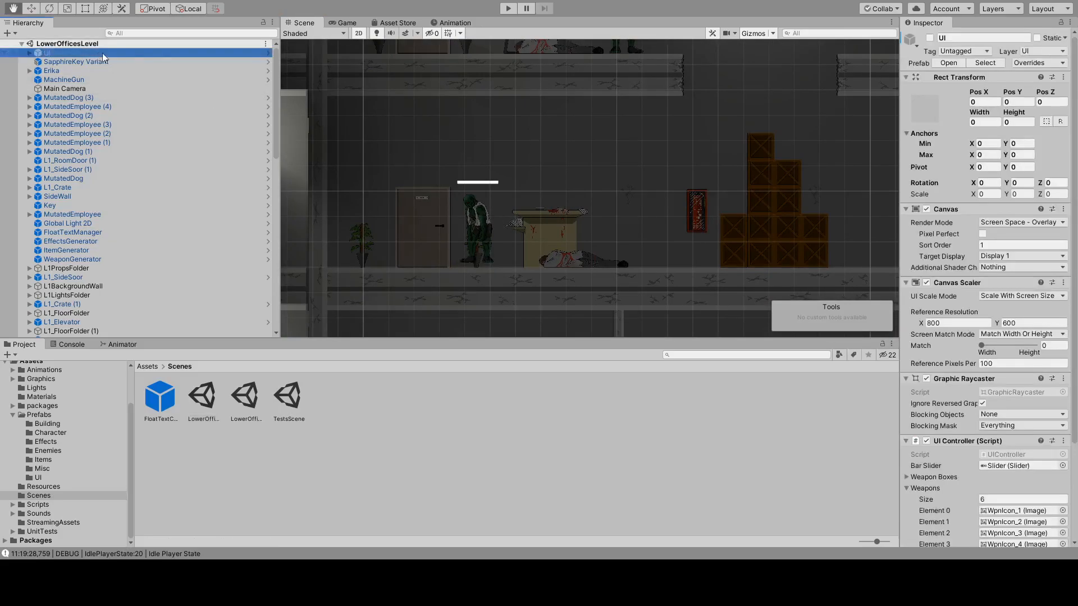
left_click(929, 37)
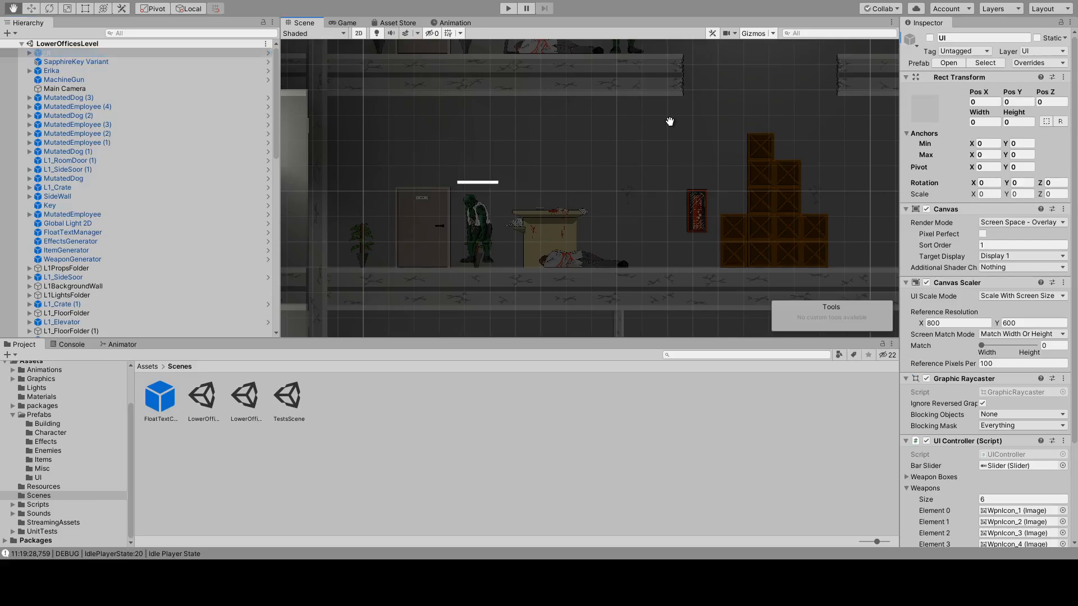
scroll(601, 173, "down", 5)
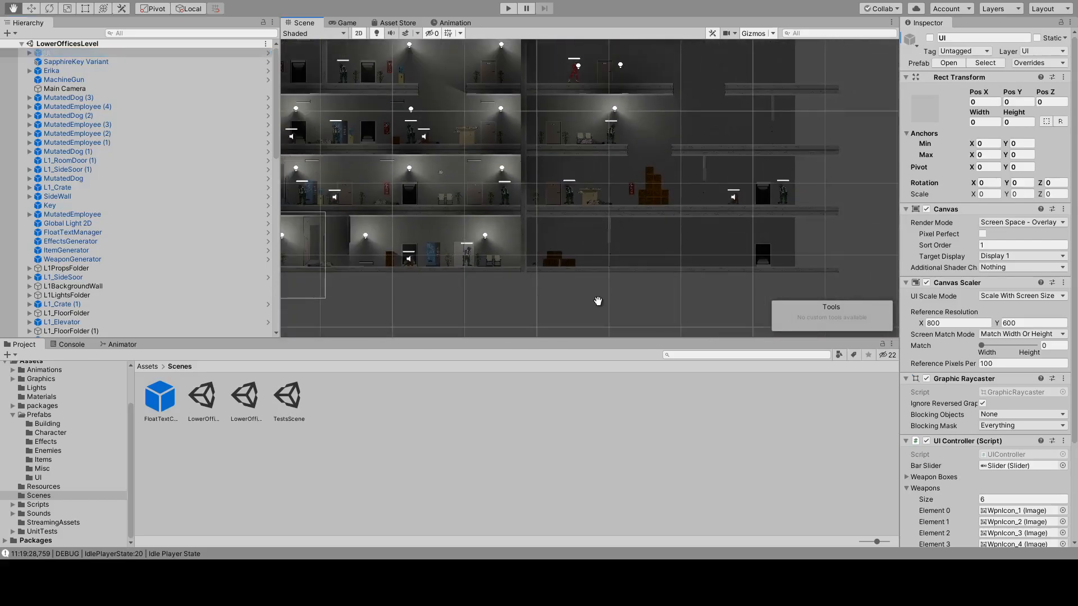
key("w")
scroll(598, 238, "up", 5)
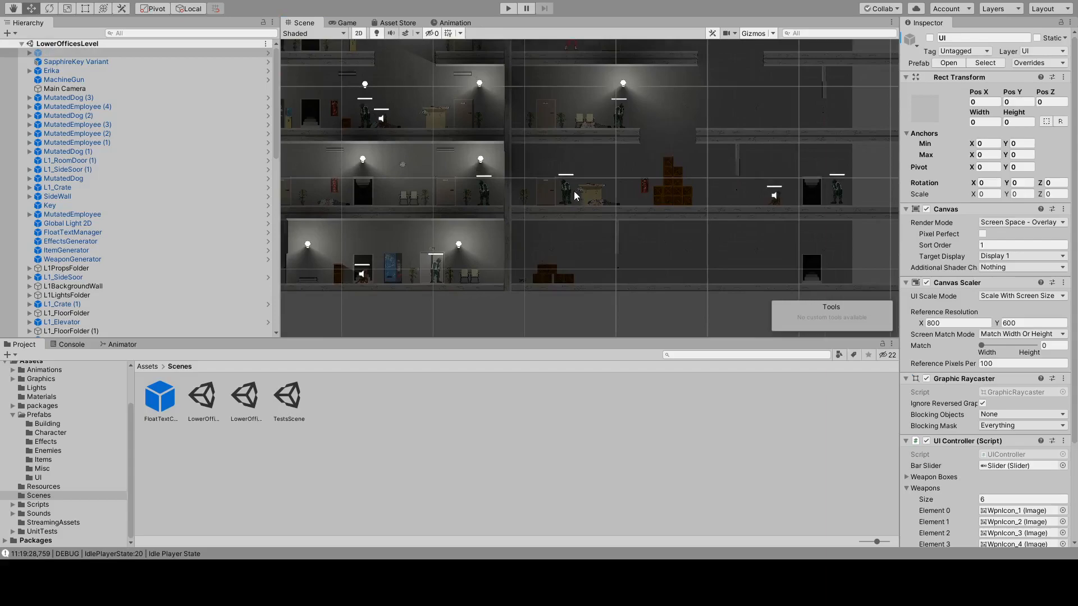
left_click(564, 187)
scroll(623, 205, "up", 3)
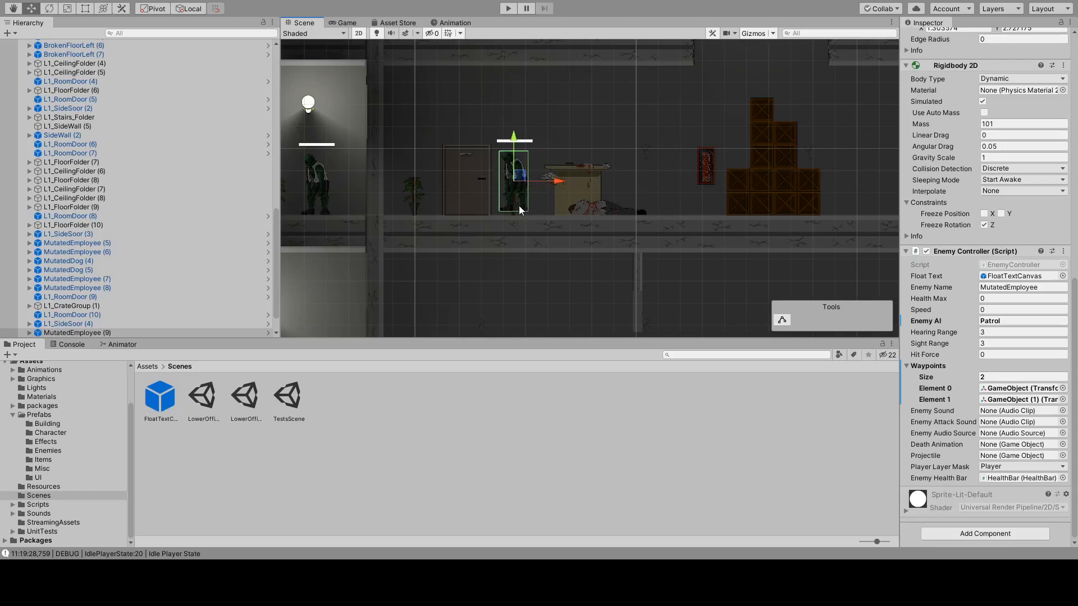
Examine the unlit wing's floors around the crate stack, including the broken-floor gap, side doors, stairway doorways and empty platforms.
middle_click_drag(718, 152, 556, 143)
scroll(634, 149, "down", 9)
middle_click_drag(651, 143, 616, 201)
left_click(619, 125)
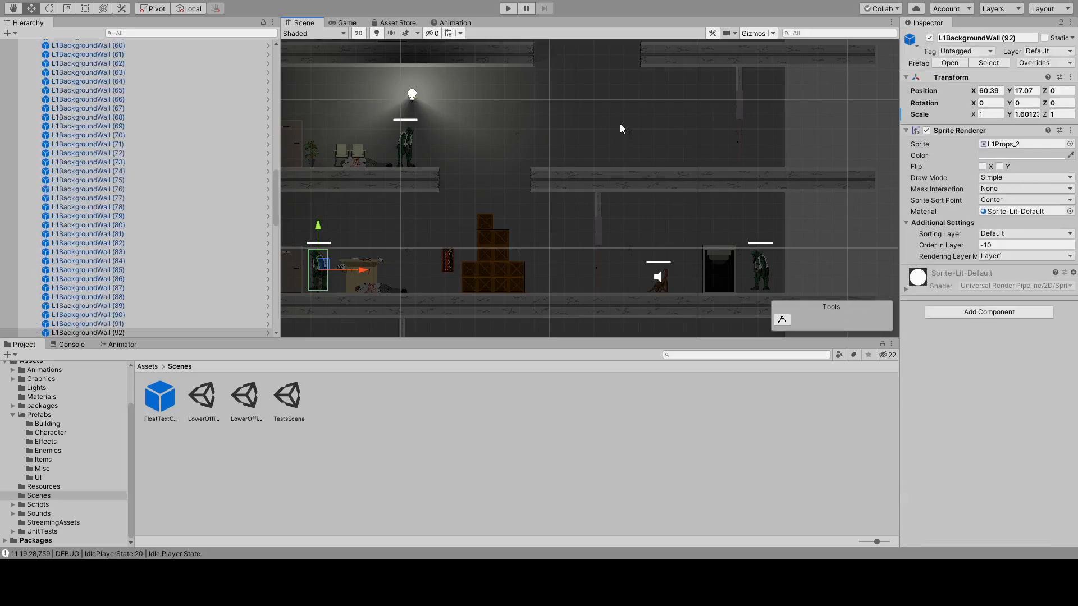
scroll(561, 140, "up", 4)
middle_click_drag(558, 140, 728, 196)
middle_click_drag(660, 209, 676, 124)
middle_click_drag(577, 276, 470, 125)
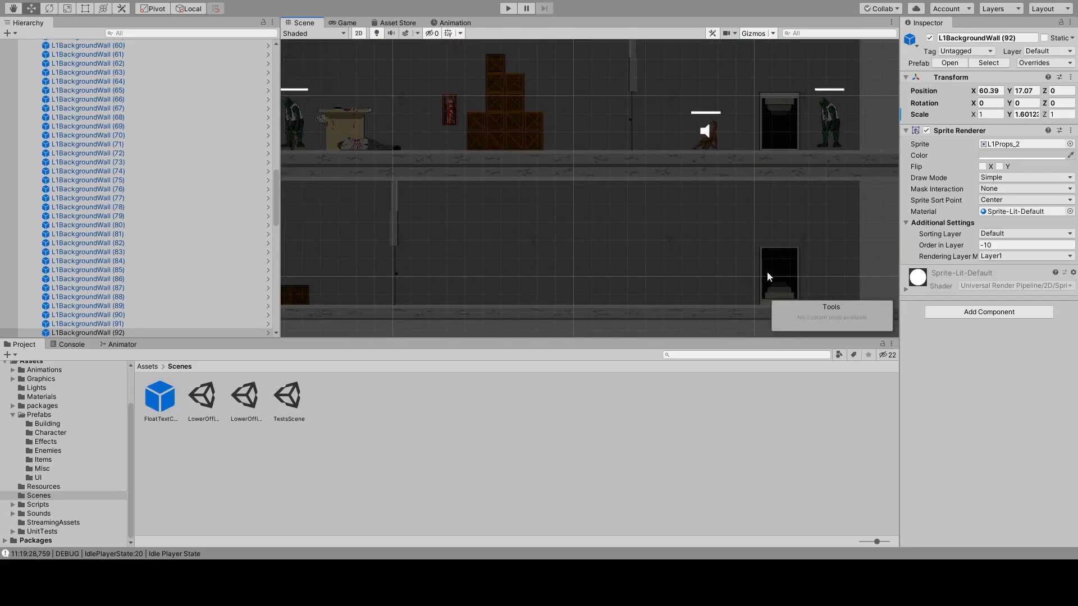
middle_click_drag(616, 161, 561, 291)
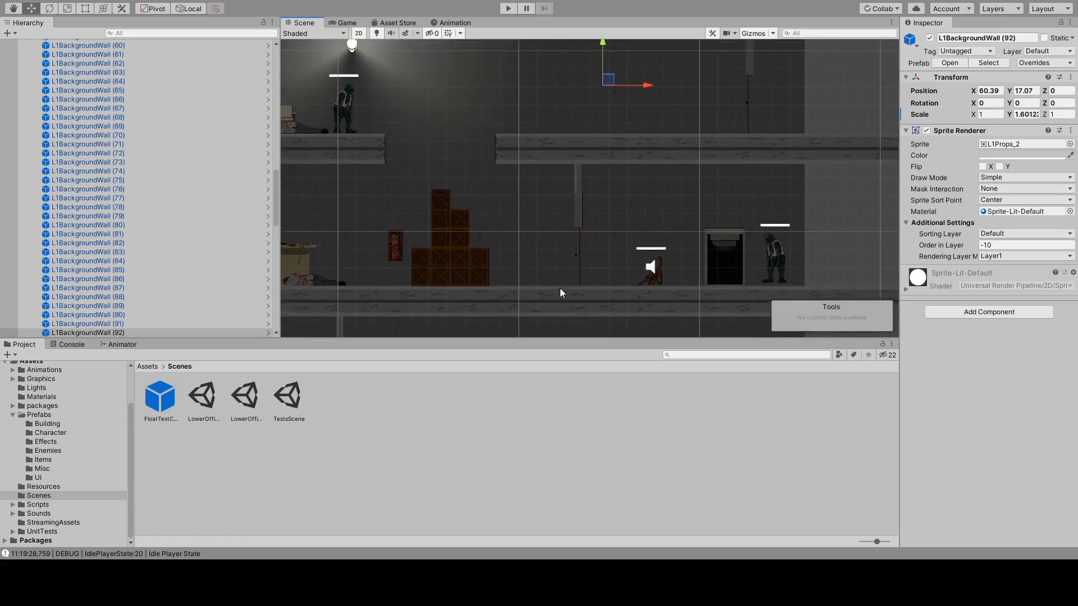
middle_click_drag(530, 95, 507, 246)
middle_click_drag(624, 240, 425, 212)
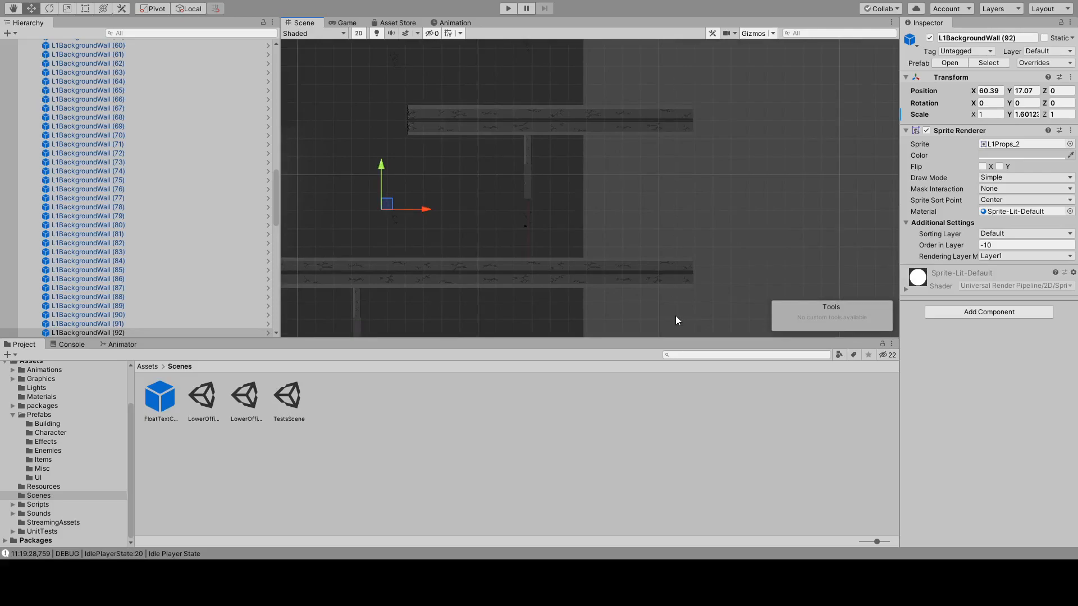
middle_click_drag(382, 109, 559, 162)
middle_click_drag(603, 133, 612, 38)
middle_click_drag(514, 171, 643, 168)
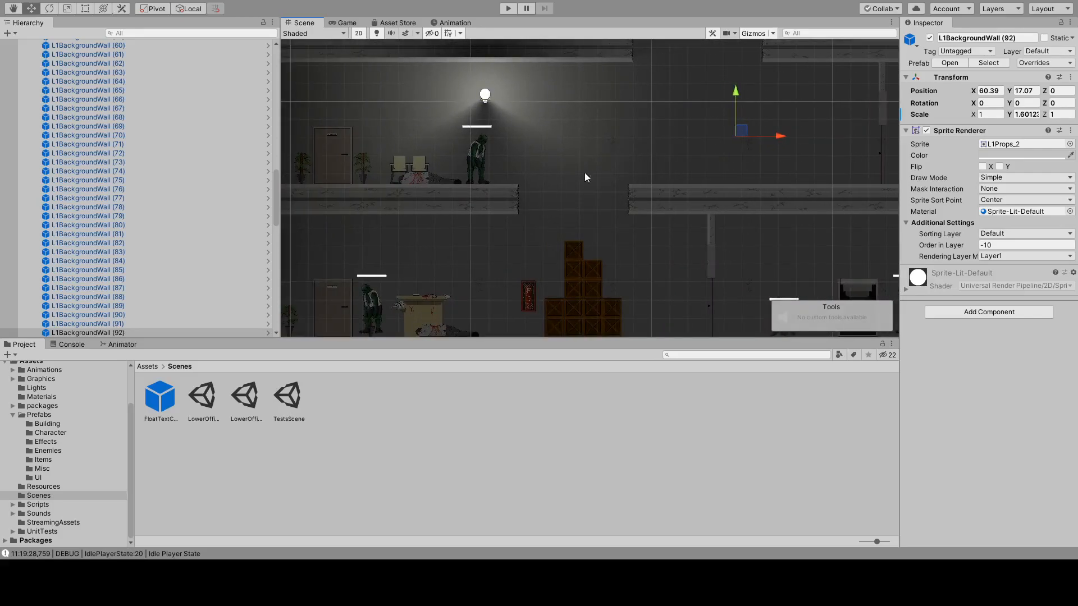
Open the Prefabs folder, then duplicate the vending machine and water cooler beside the stairway in the neighbouring lit wing.
left_click(53, 424)
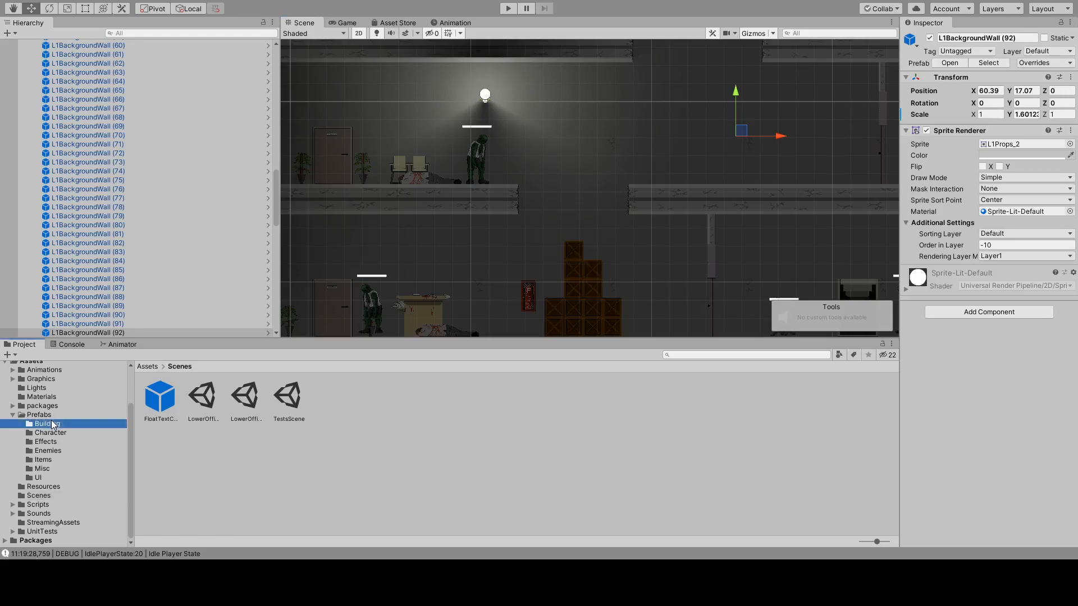
left_click(40, 414)
scroll(443, 261, "down", 2)
scroll(442, 261, "down", 2)
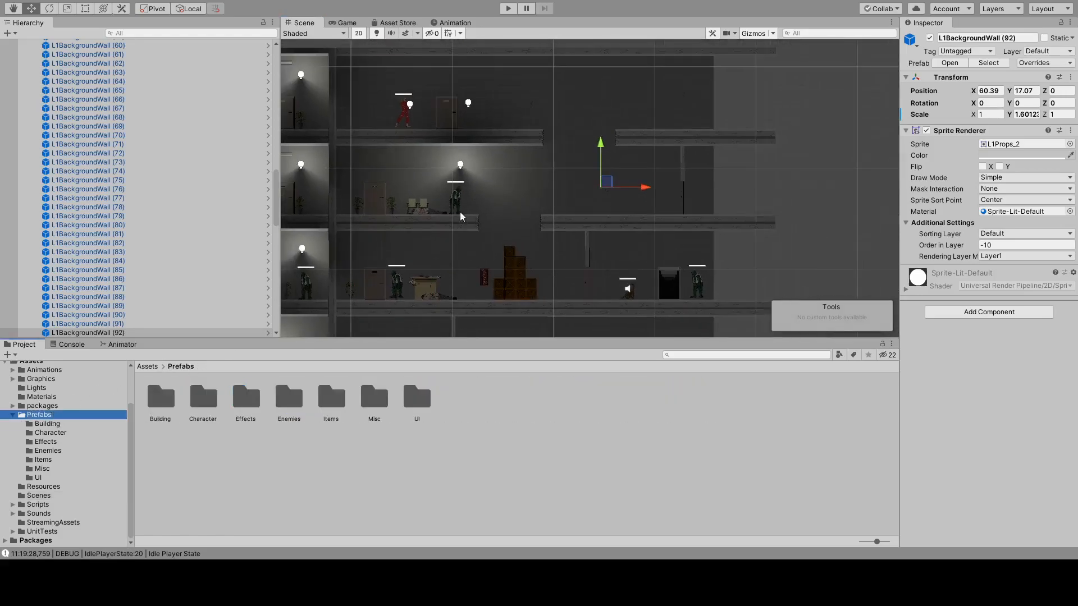
middle_click_drag(460, 211, 711, 181)
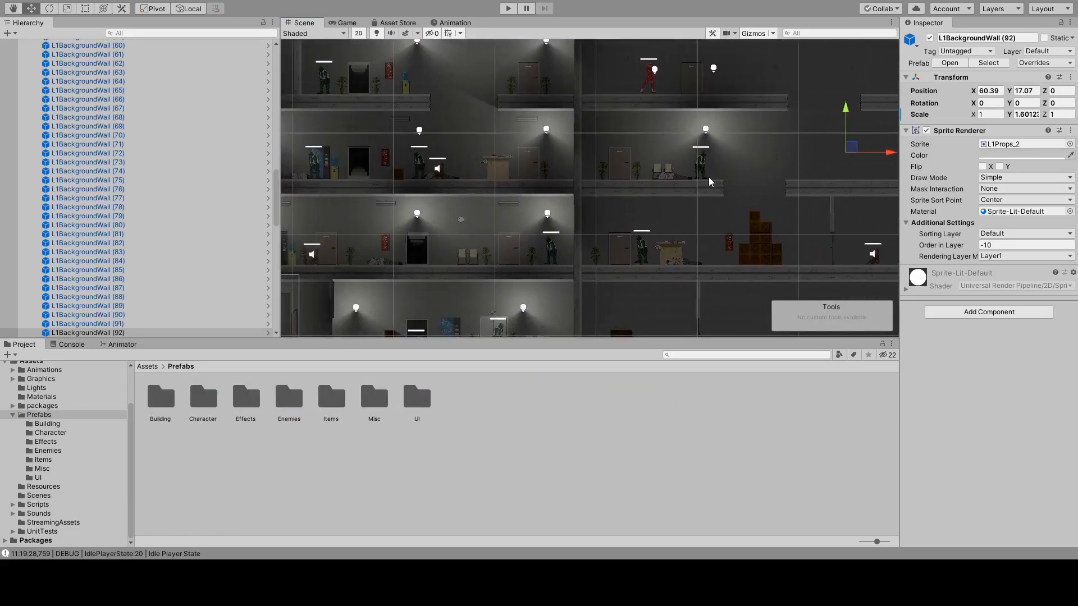
middle_click_drag(554, 180, 691, 174)
scroll(497, 173, "up", 5)
left_click(480, 195)
left_click(480, 194, "ctrl")
left_click(114, 44)
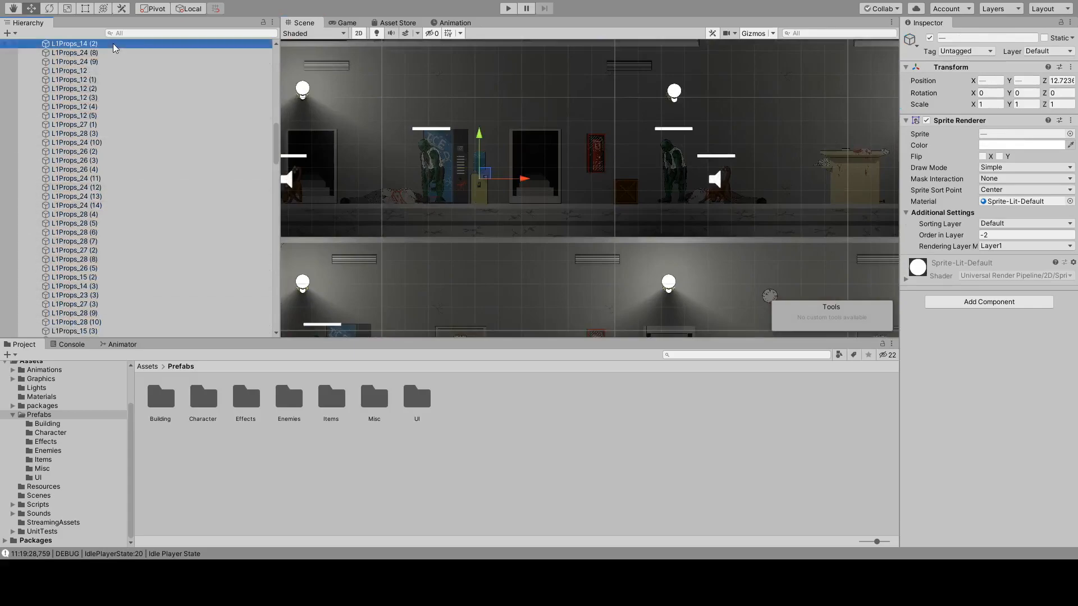
key("ctrl+d")
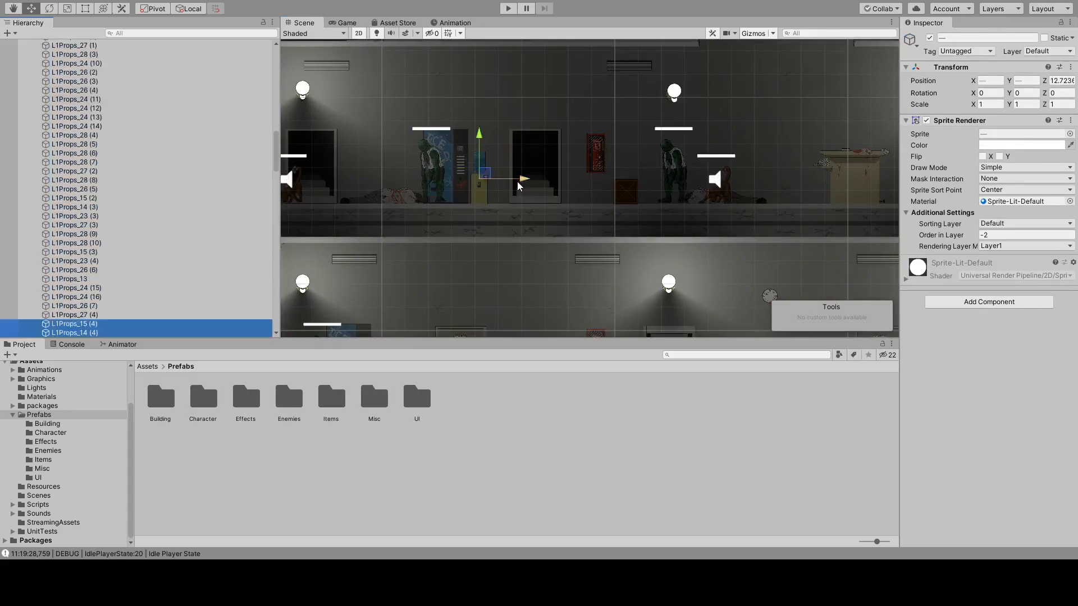
Move the duplicated vending machine and water cooler into the unlit wing, onto the empty platform beyond the broken-floor gap.
left_click_drag(521, 179, 975, 203)
middle_click_drag(835, 217, 369, 220)
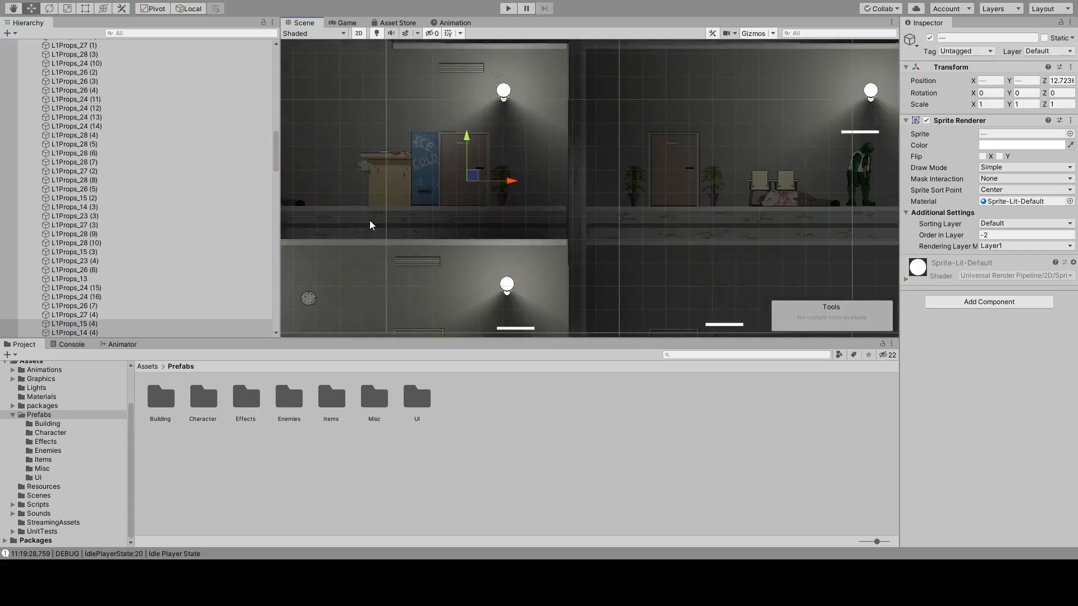
left_click_drag(517, 183, 851, 177)
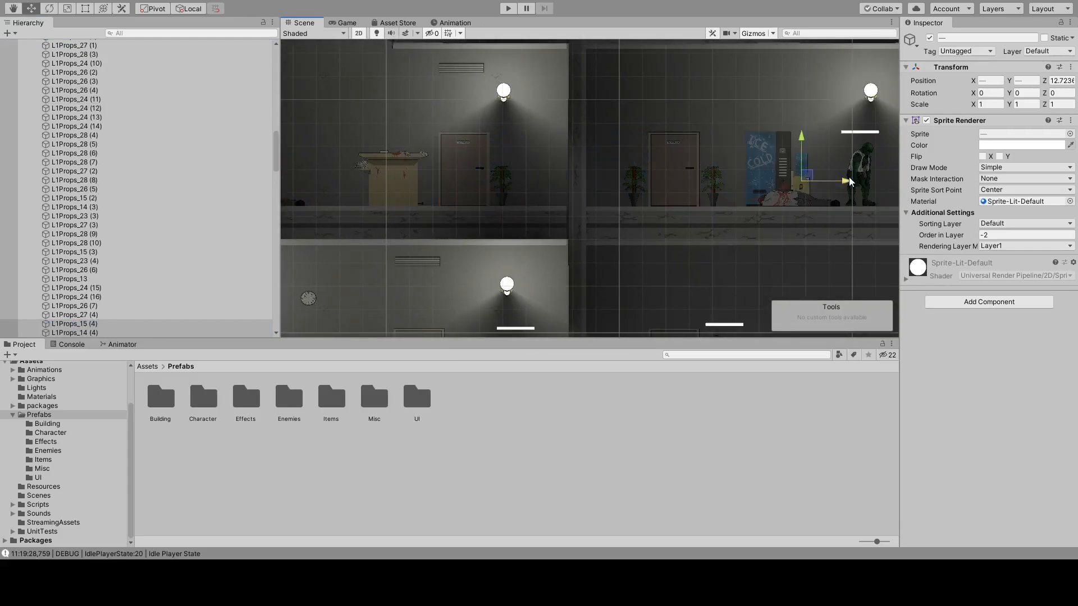
middle_click_drag(851, 177, 149, 132)
middle_click_drag(375, 192, 782, 172)
left_click_drag(562, 206, 897, 200)
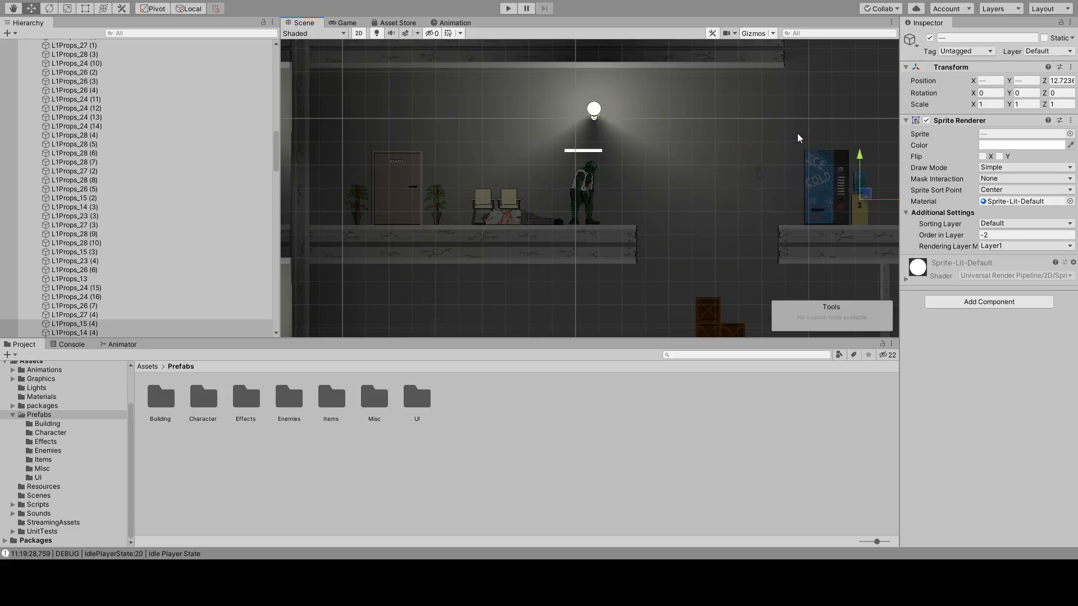
middle_click_drag(780, 132, 656, 134)
left_click_drag(784, 202, 838, 202)
middle_click_drag(839, 137, 658, 137)
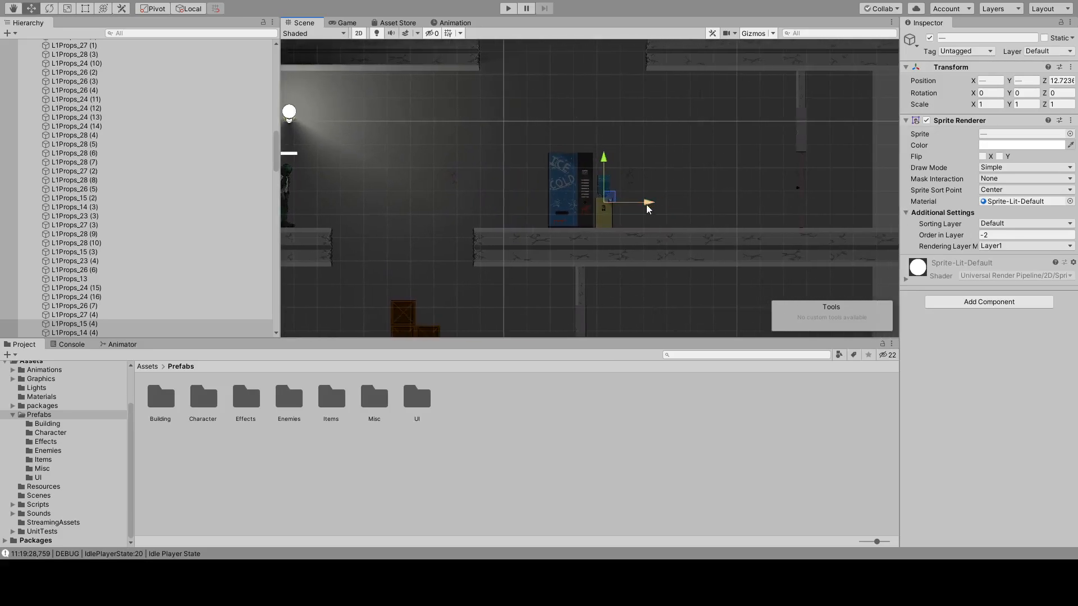
left_click_drag(645, 205, 745, 209)
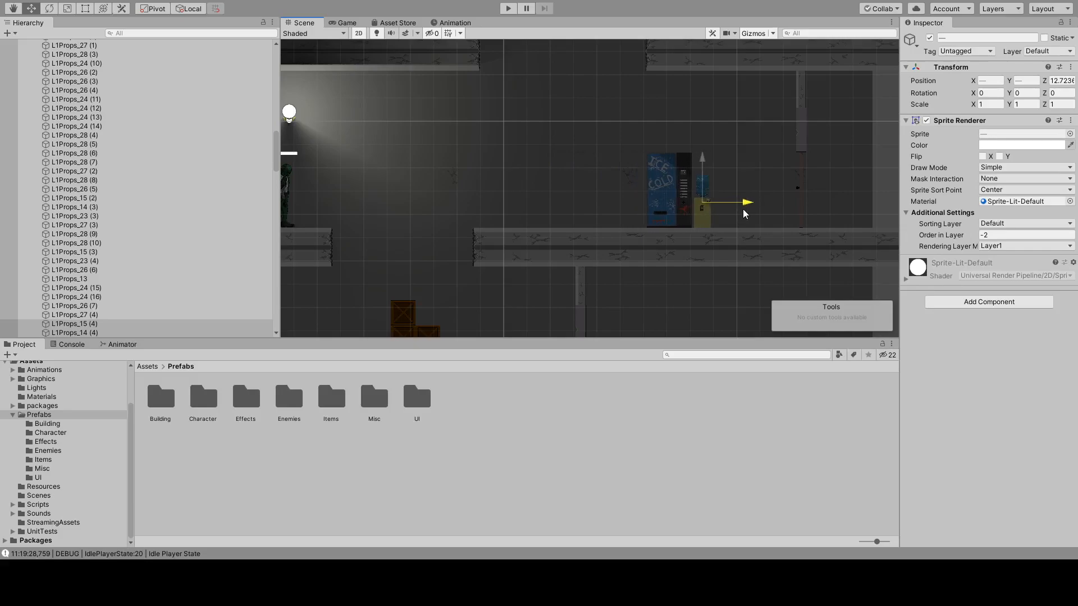
Duplicate the pair of waiting chairs near the lit enemy and move the copy beside the vending machine, at X 60.25.
scroll(414, 261, "down", 3)
middle_click_drag(414, 263, 606, 201)
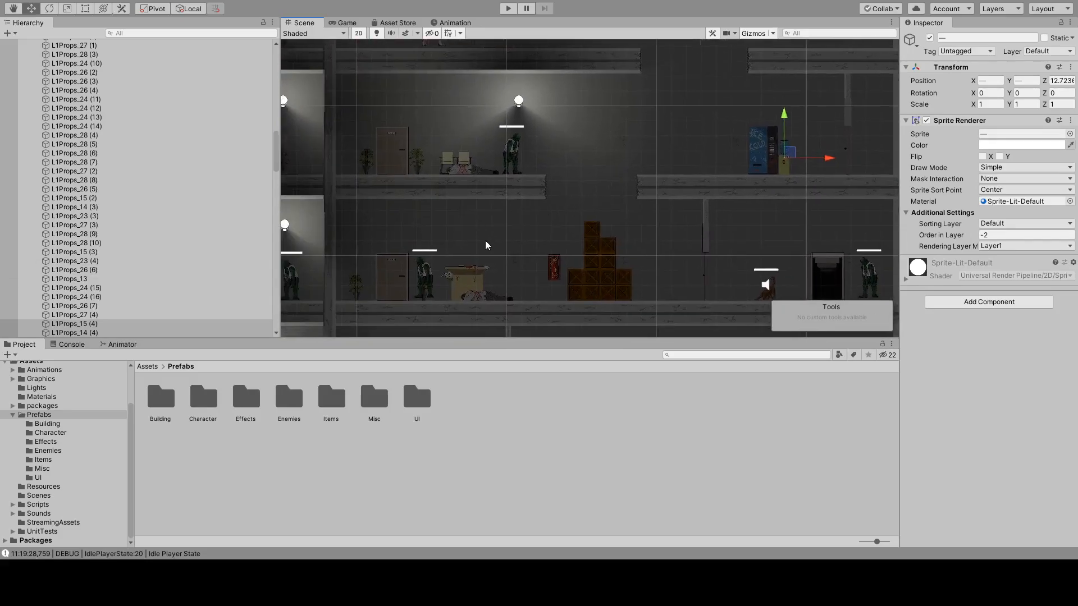
left_click(462, 161)
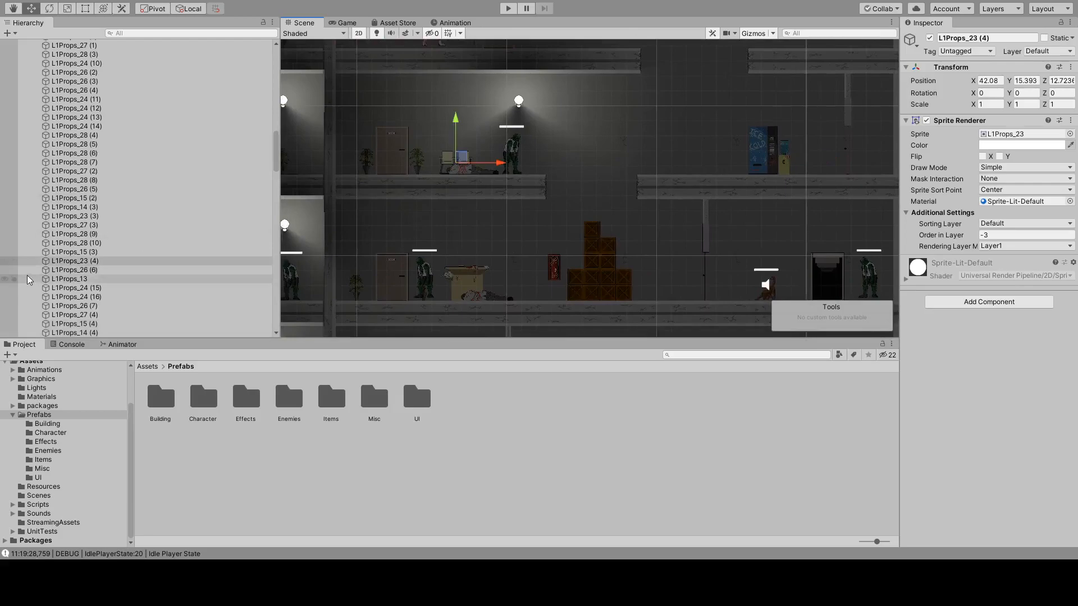
key("ctrl+d")
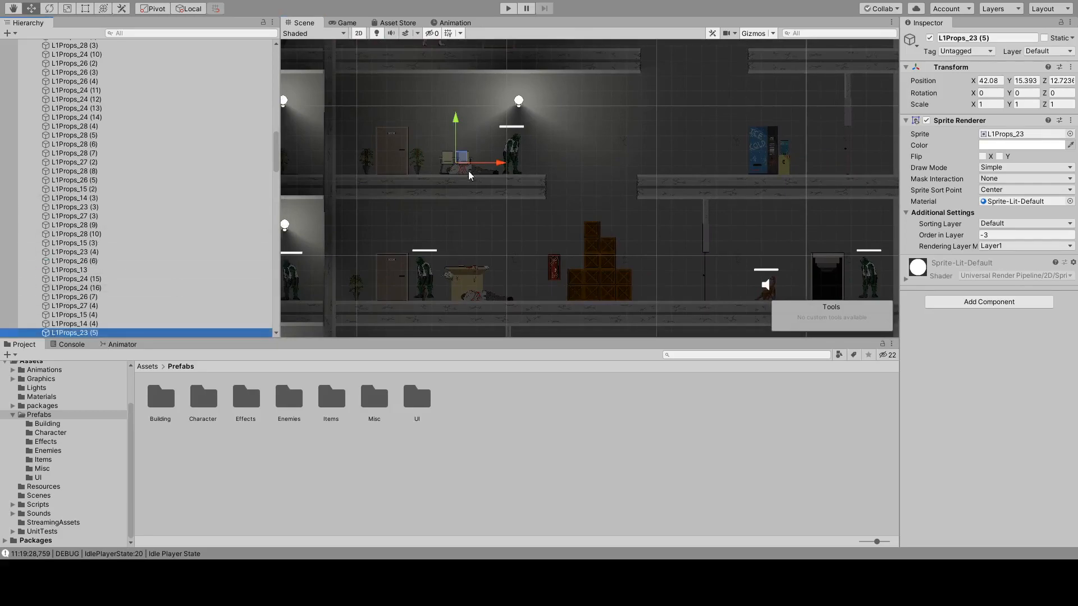
left_click_drag(500, 163, 773, 170)
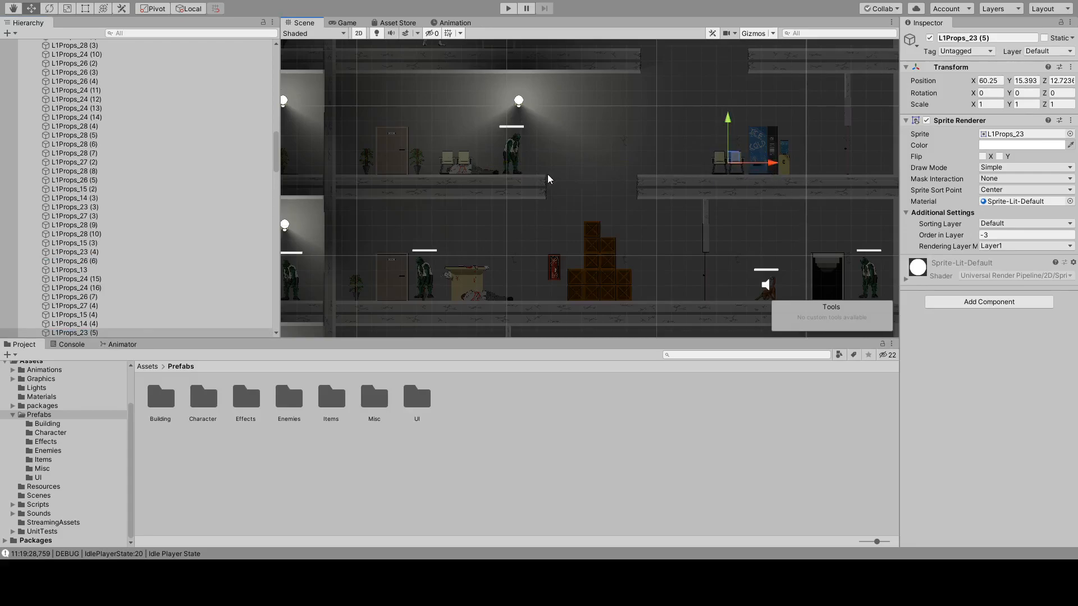
Duplicate the dead body lying by the original waiting chairs and move the copy near the vending machine, at X 60.24.
middle_click_drag(368, 212, 566, 160)
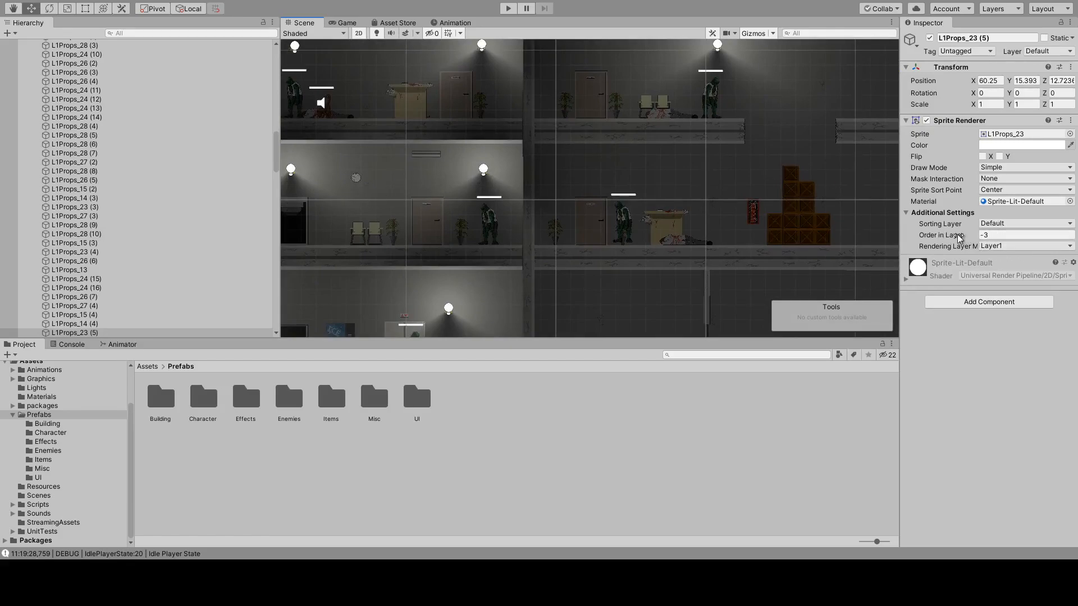
left_click(990, 235)
left_click_drag(462, 102, 528, 219)
middle_click_drag(533, 225, 674, 191)
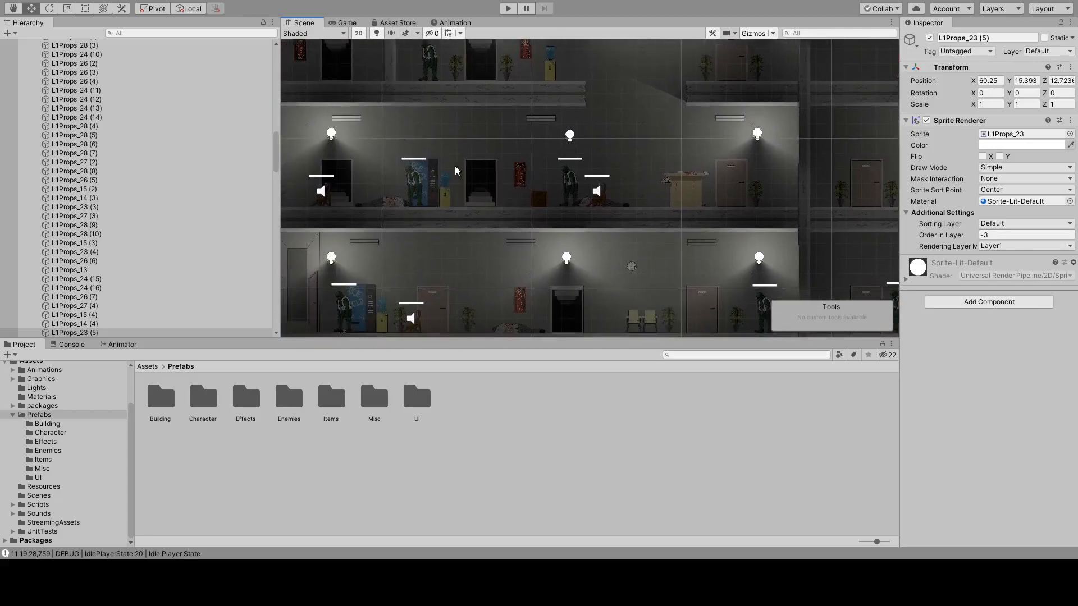
left_click(389, 201)
middle_click_drag(387, 200, 346, 201)
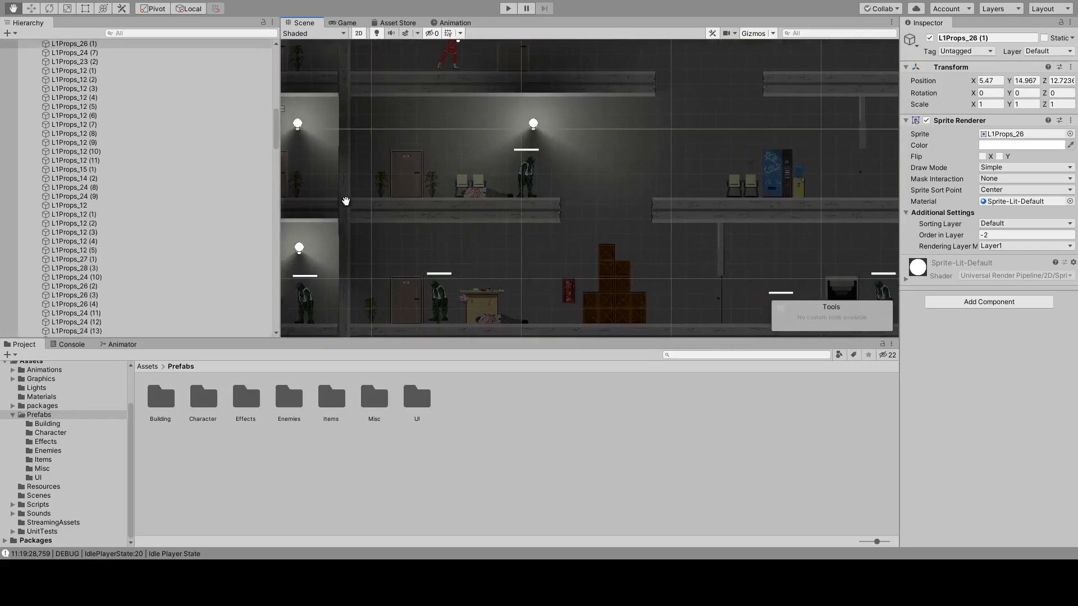
middle_click_drag(487, 180, 584, 182)
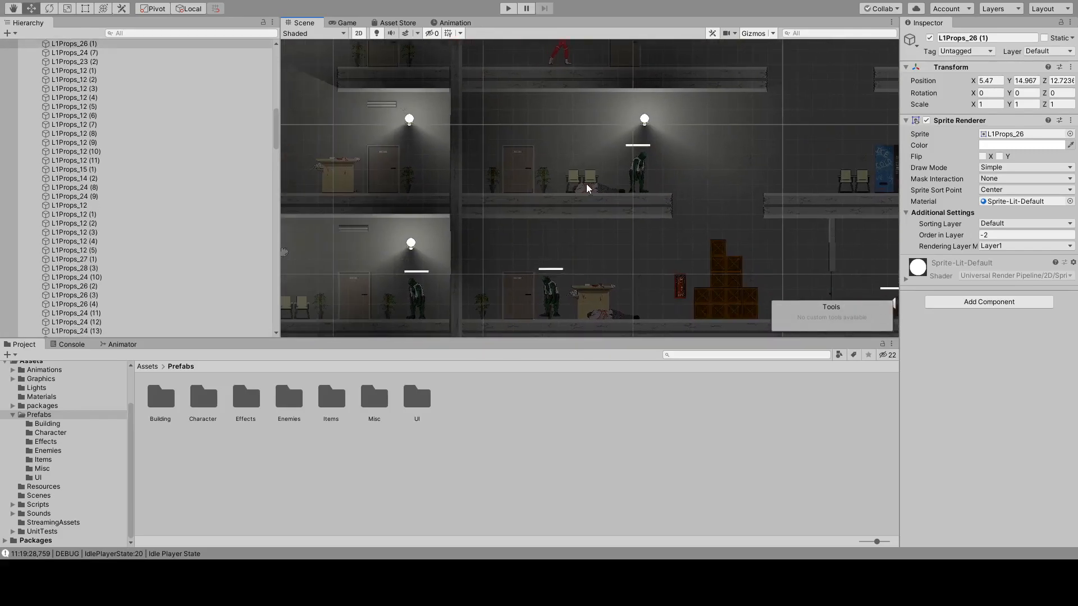
left_click(592, 185)
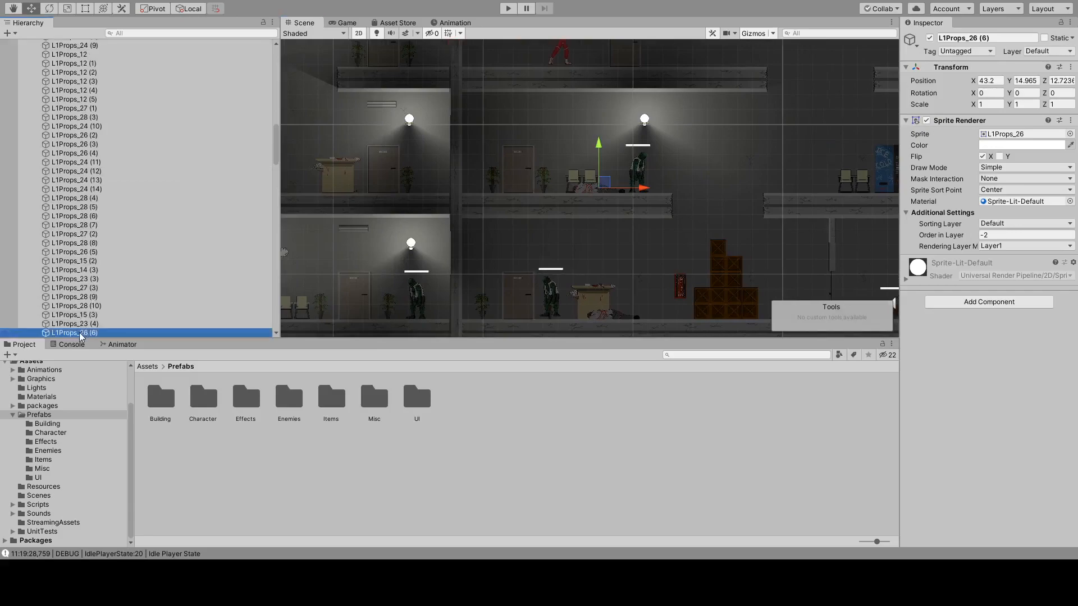
key("ctrl+d")
left_click_drag(643, 188, 915, 185)
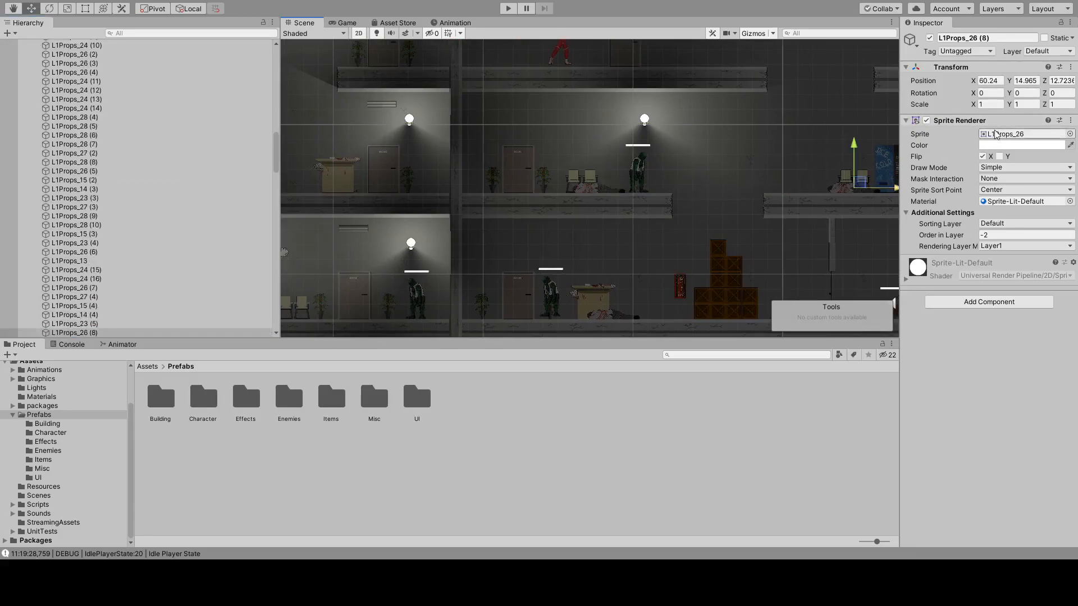
Turn off the copied body's horizontal flip and shift it in front of the vending machine, to X 61.59.
left_click(983, 157)
middle_click_drag(743, 217, 607, 184)
left_click_drag(763, 154, 783, 156)
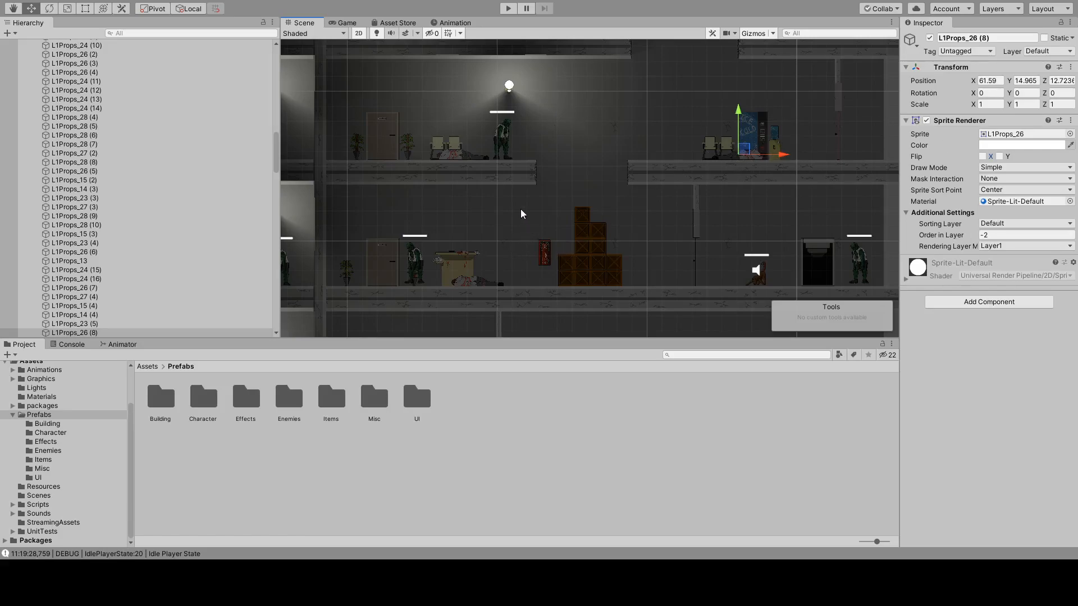
Duplicate the potted plant between the door and the original chairs and place the copy beside the water cooler, at X 65.34.
left_click(409, 146)
left_click(103, 46)
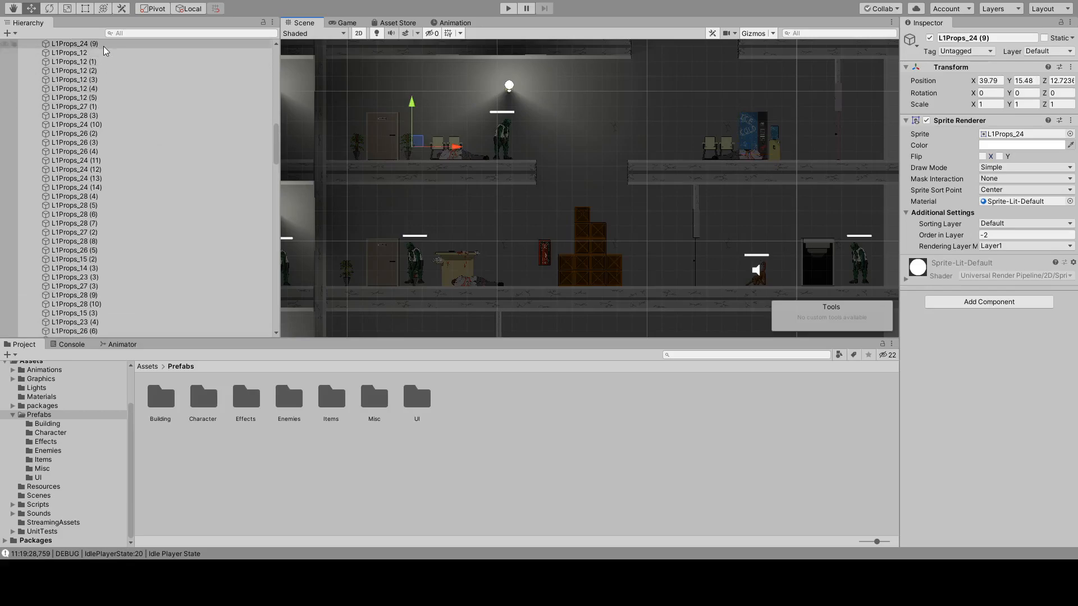
key("ctrl+d")
left_click_drag(468, 150, 840, 151)
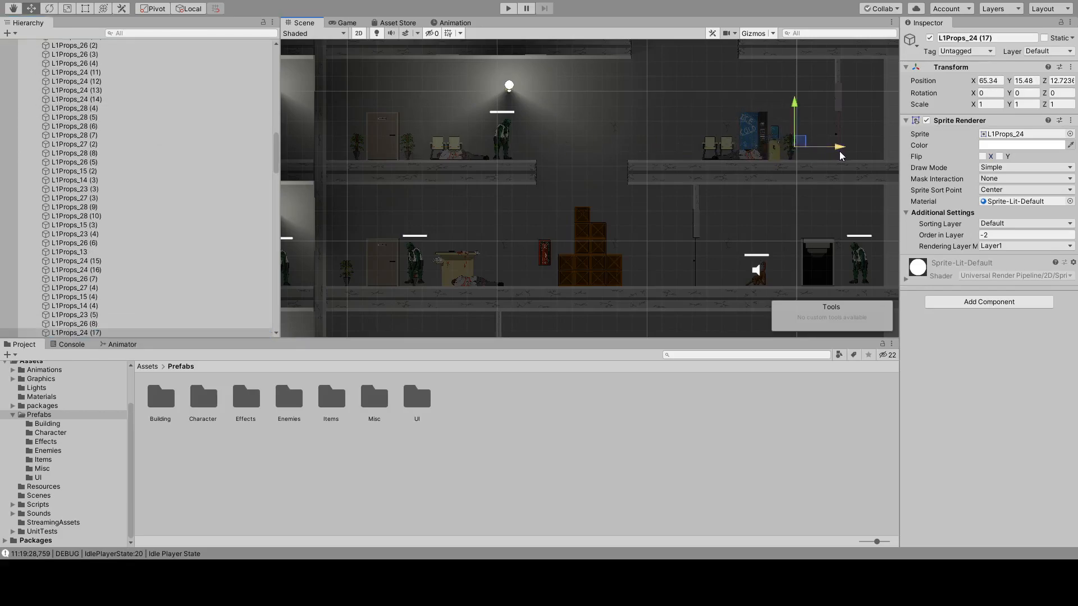
scroll(827, 164, "up", 5)
middle_click_drag(815, 154, 769, 175)
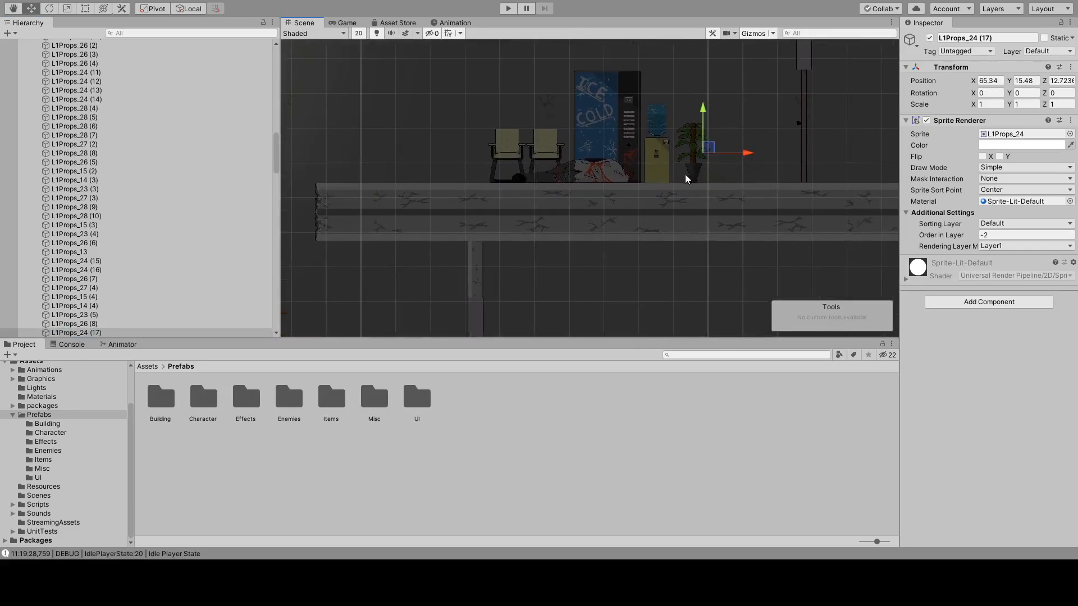
scroll(470, 193, "down", 5)
middle_click_drag(452, 212, 614, 156)
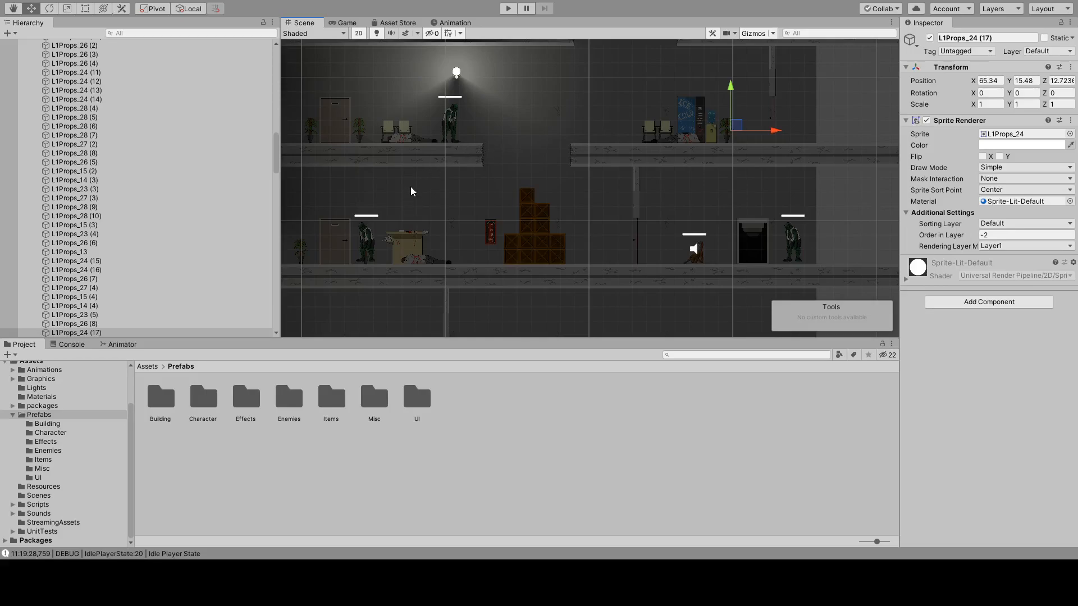
Duplicate the three light bulbs hanging on the lit middle office floor that has the elevator and waiting chairs.
middle_click_drag(393, 219, 435, 201)
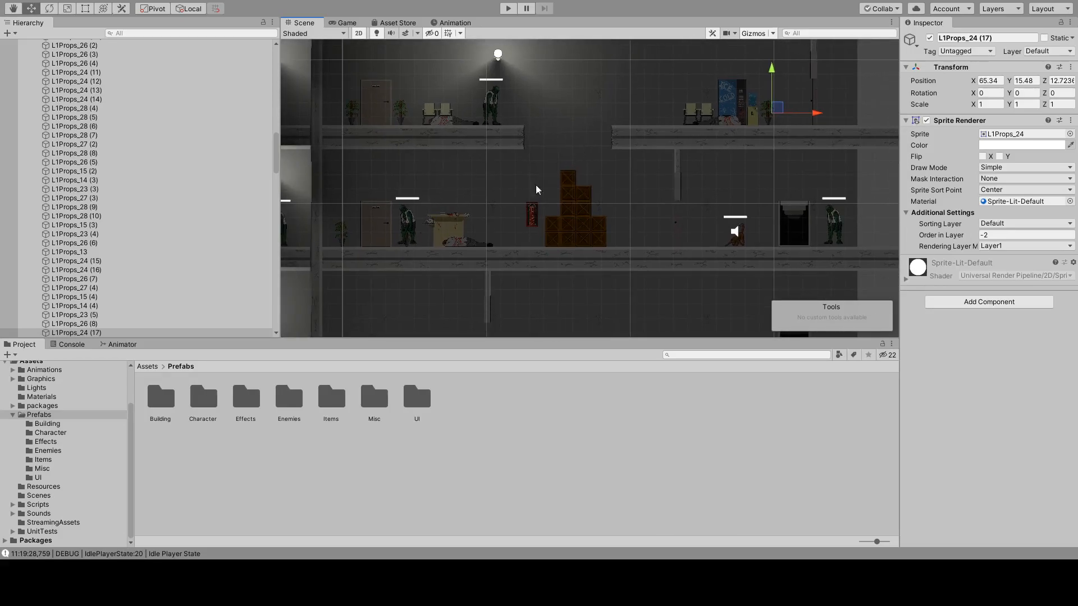
middle_click_drag(501, 238, 875, 136)
scroll(518, 216, "down", 1)
scroll(517, 216, "down", 3)
middle_click_drag(596, 189, 402, 229)
middle_click_drag(668, 140, 588, 218)
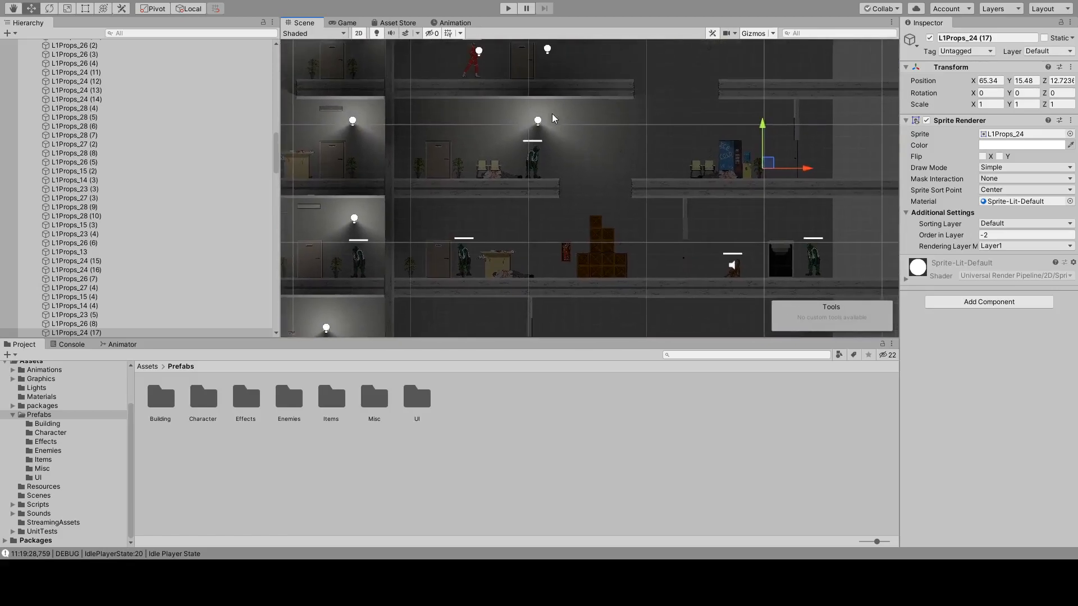
middle_click_drag(446, 179, 731, 119)
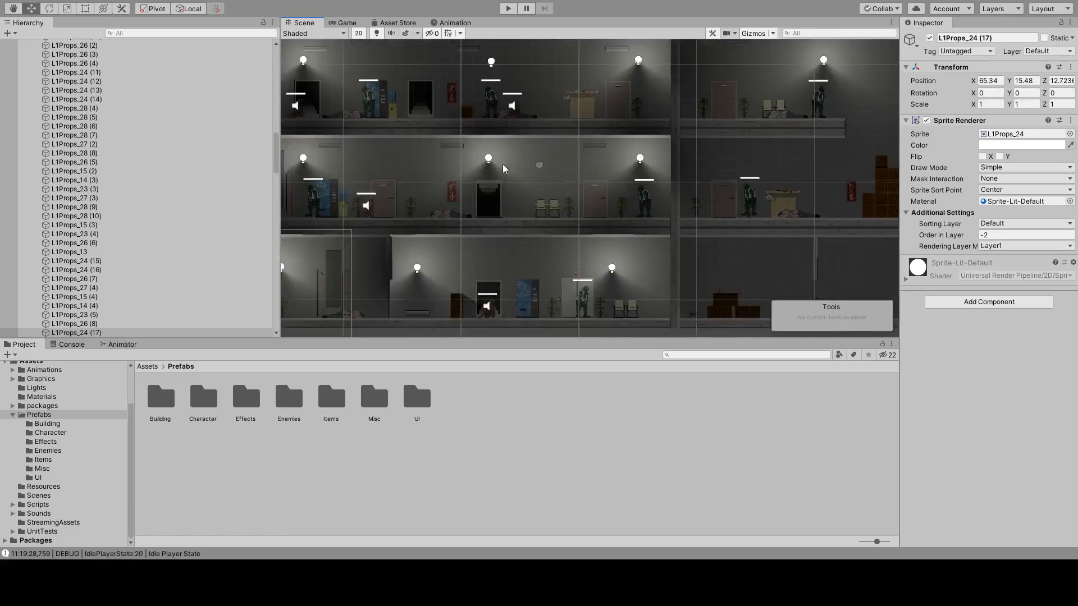
left_click(488, 162)
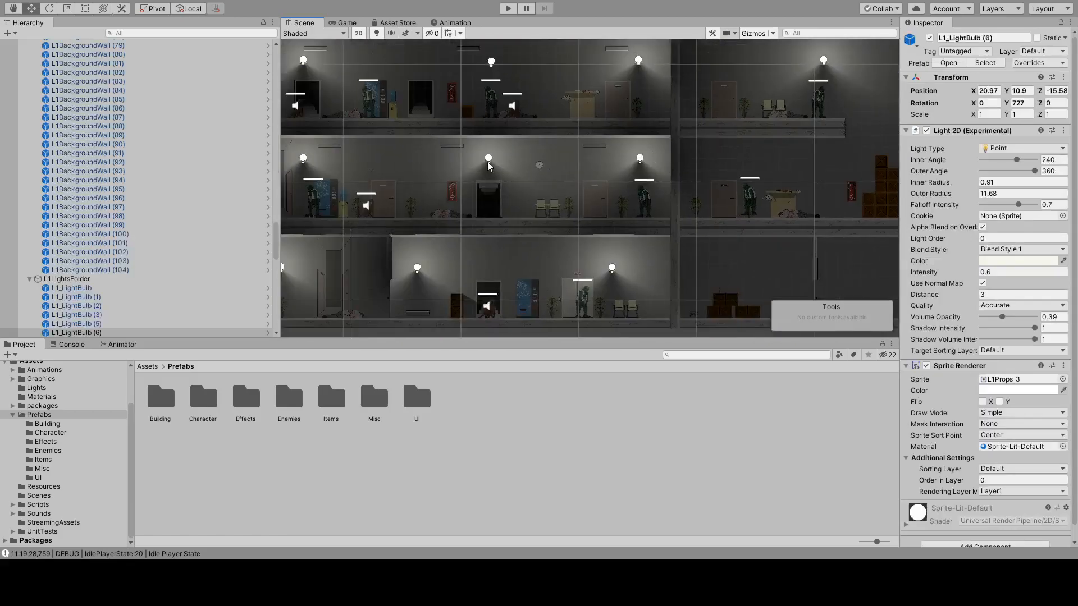
left_click(641, 159, "shift")
left_click(303, 159, "shift")
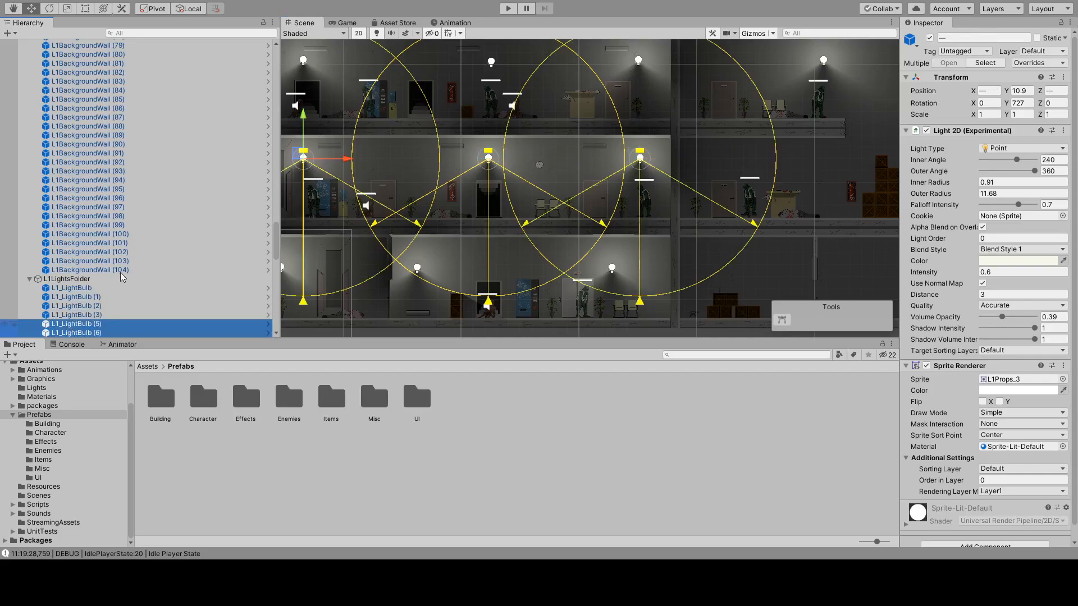
key("ctrl+d")
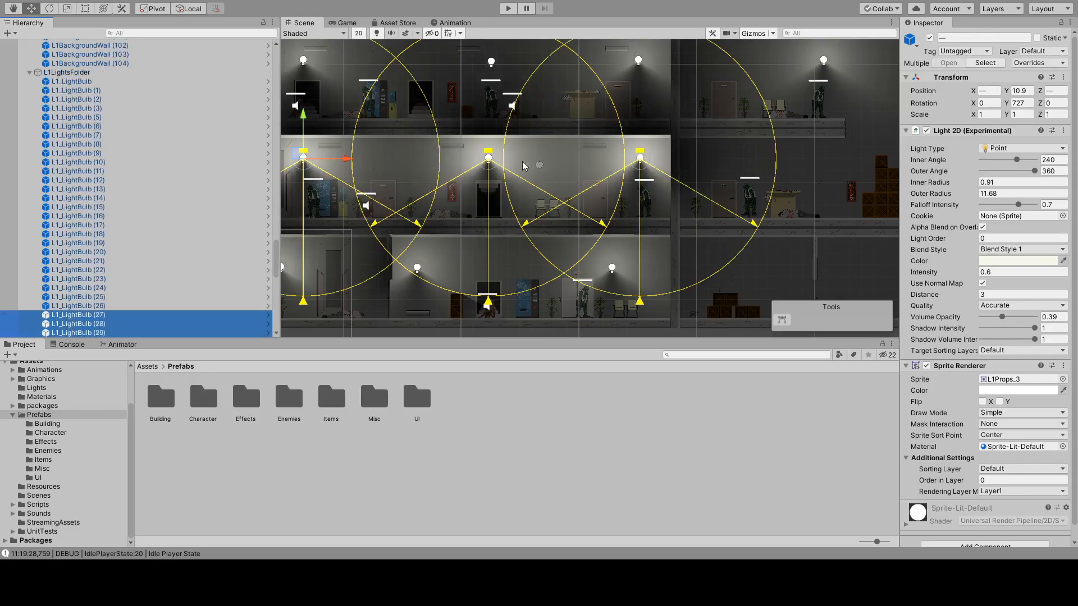
Move the three copied light bulbs horizontally into the unlit wing's crate floor, with the first directly below the bulb above the waiting chairs.
left_click_drag(343, 159, 442, 160)
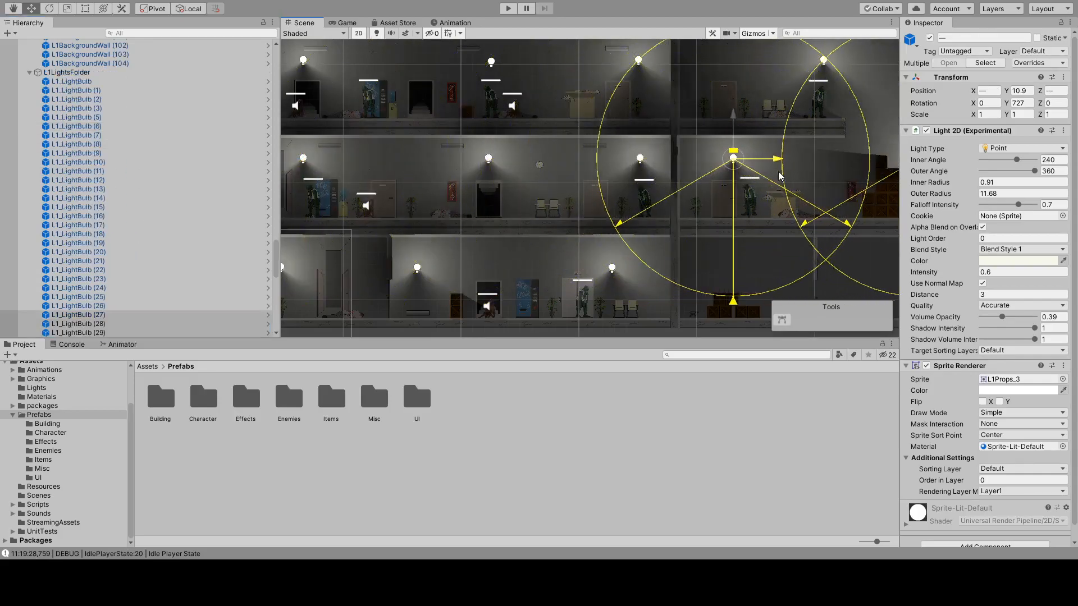
middle_click_drag(340, 159, 382, 182)
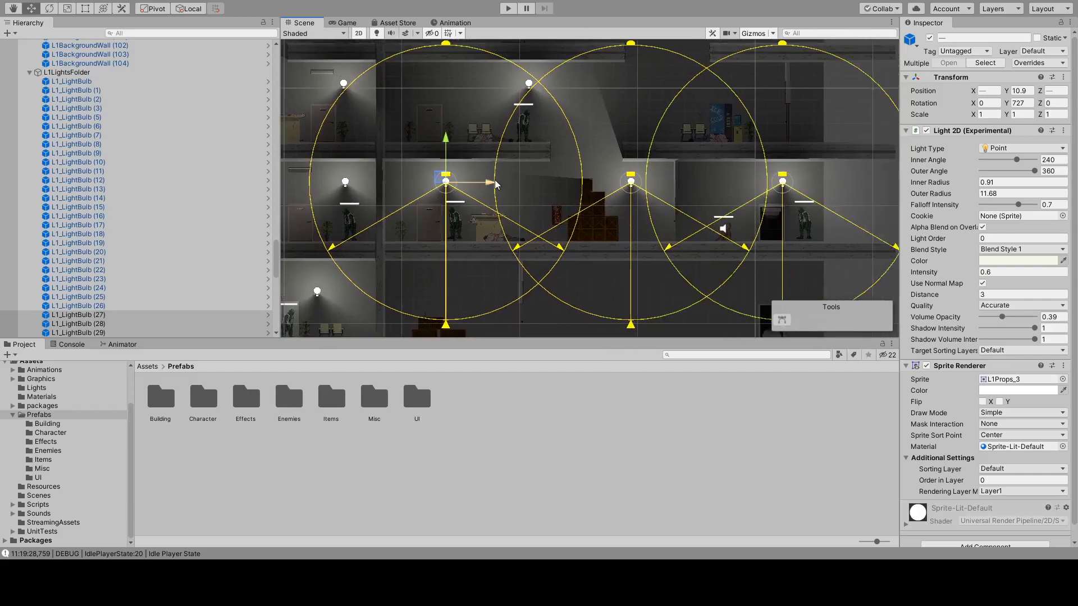
left_click_drag(495, 183, 574, 194)
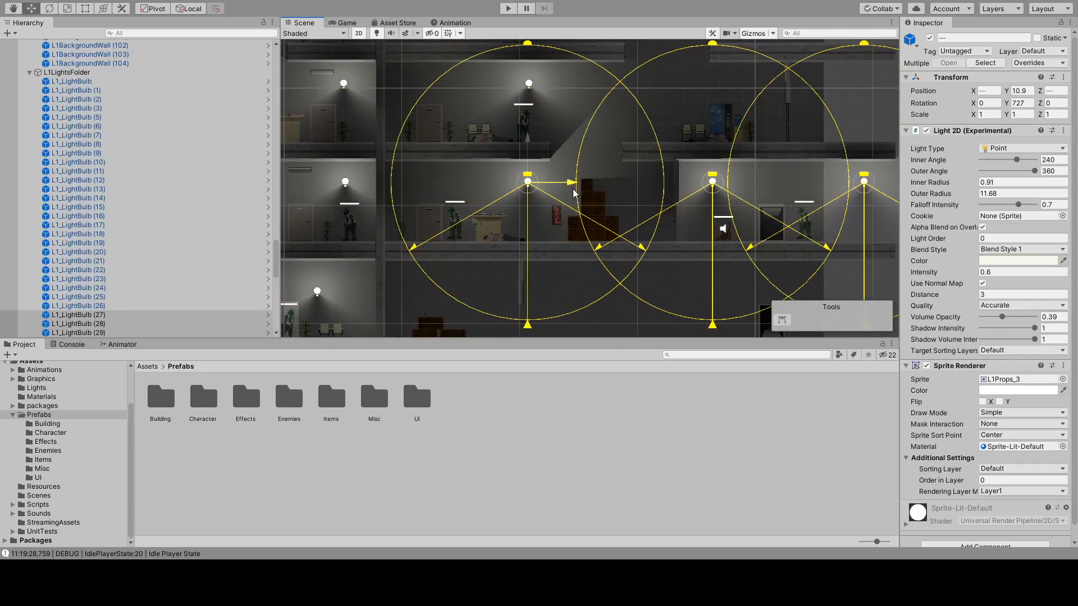
mouse_move(574, 193)
left_mouse_down()
mouse_move(493, 191)
mouse_move(576, 207)
left_mouse_up()
Examine the new lighting in the wing, the two door-side props in the opposite wing, and the outer end of the platforms.
middle_click_drag(659, 141, 440, 227)
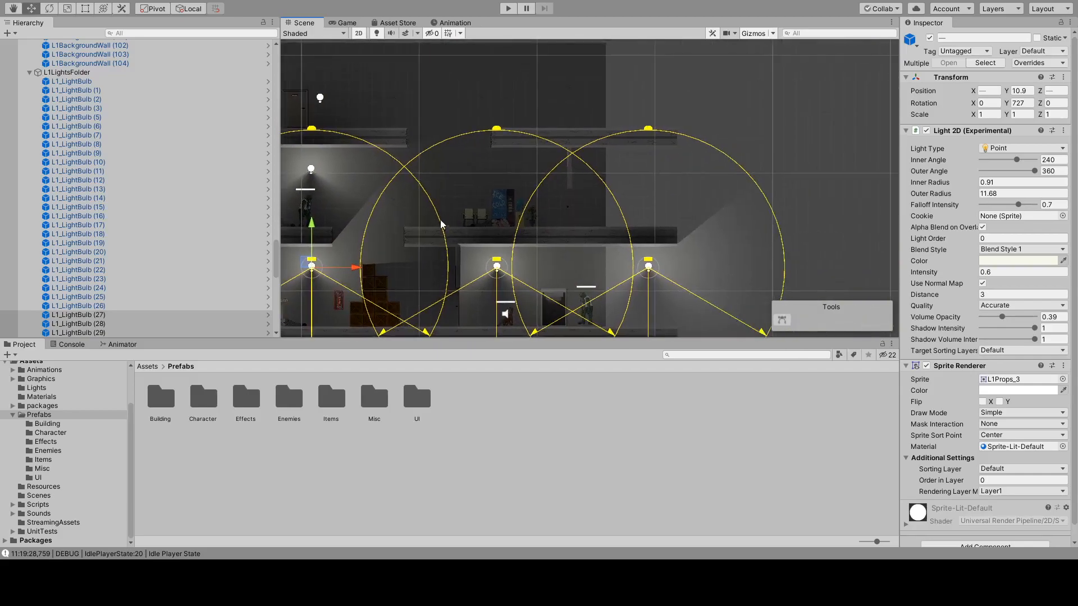
middle_click_drag(393, 179, 508, 217)
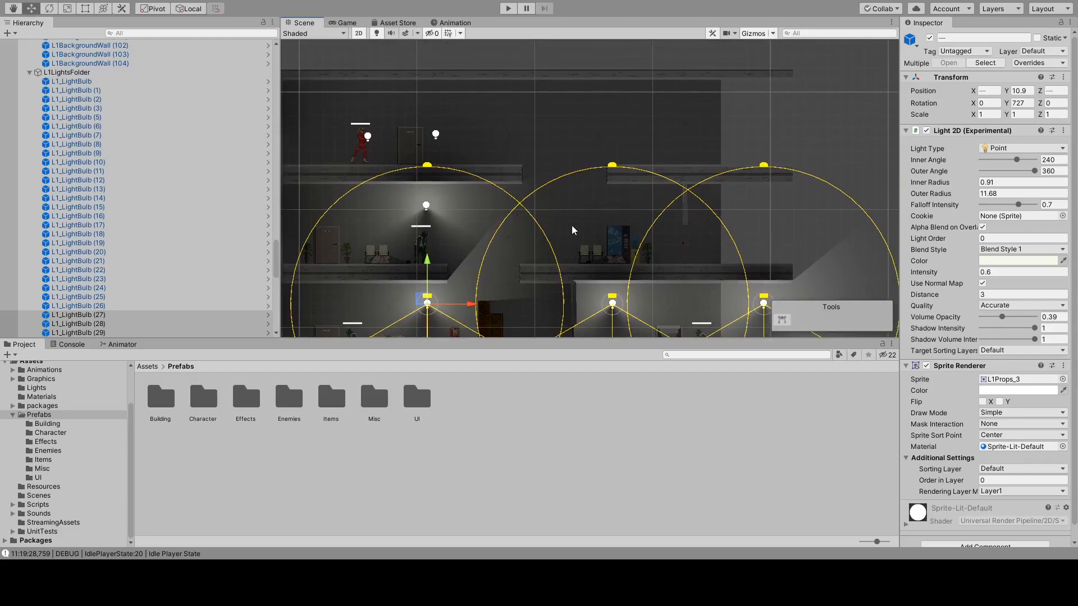
middle_click_drag(589, 260, 602, 161)
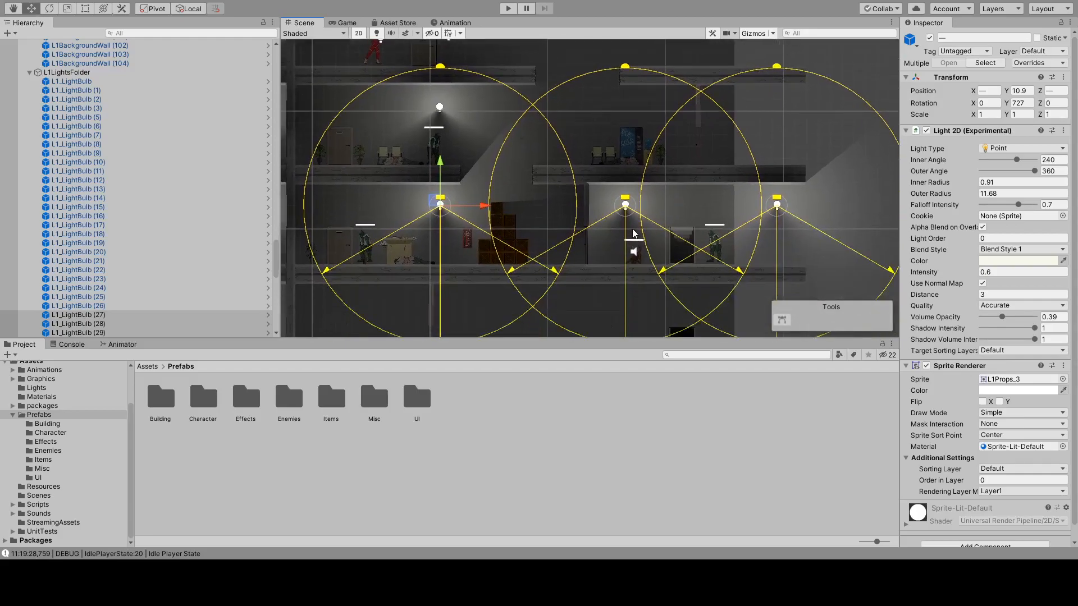
left_click(561, 144)
middle_click_drag(322, 197, 693, 261)
middle_click_drag(448, 204, 550, 231)
middle_click_drag(399, 261, 657, 169)
left_click(555, 168)
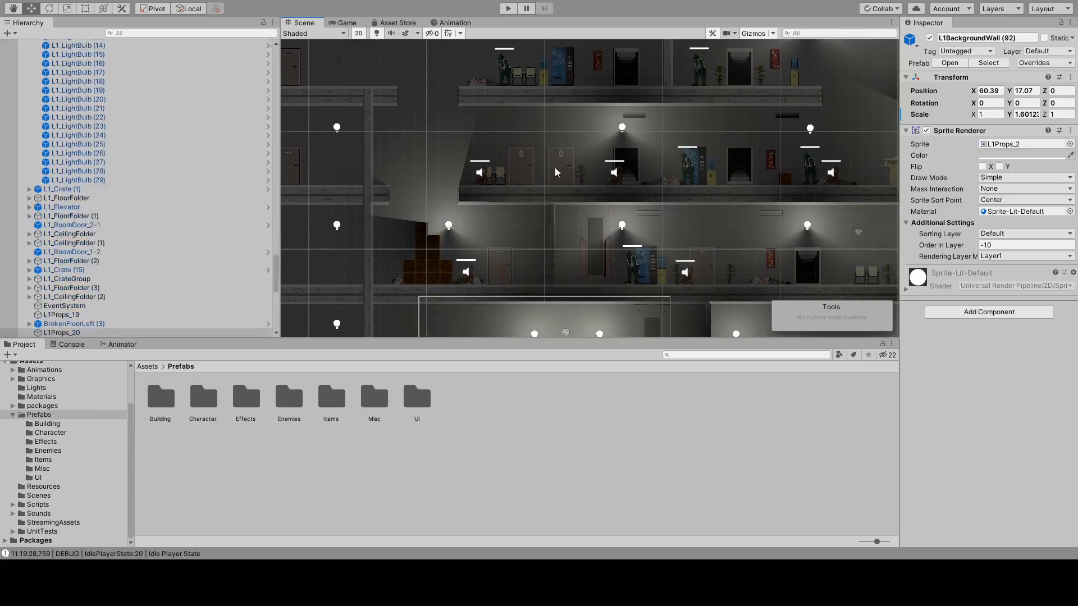
left_click(517, 161, "shift")
middle_click_drag(777, 167, 419, 171)
middle_click_drag(659, 171, 398, 171)
middle_click_drag(568, 150, 494, 62)
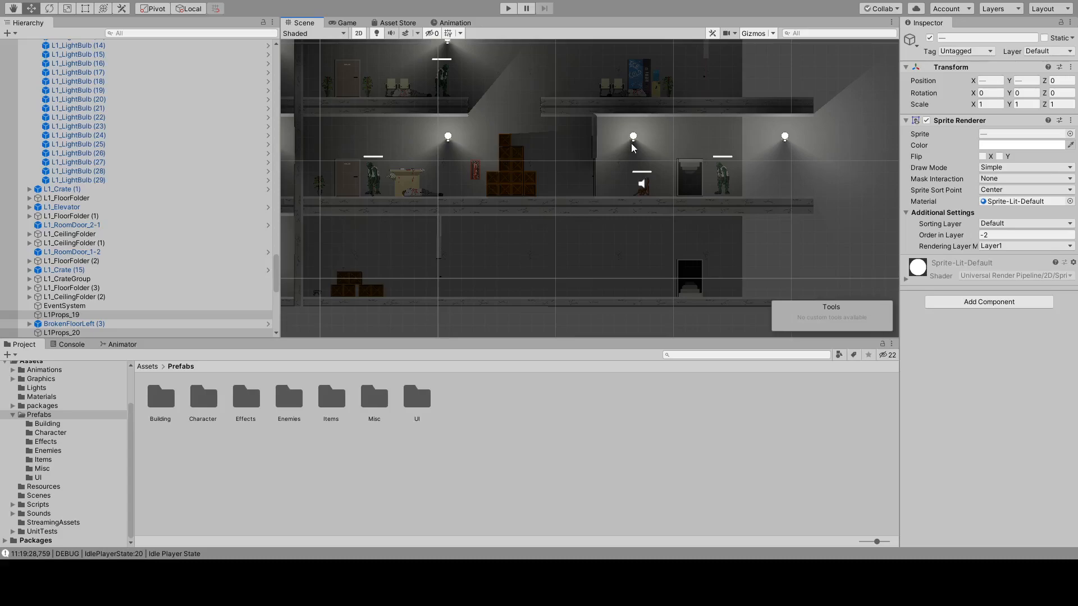
middle_click_drag(835, 78, 723, 133)
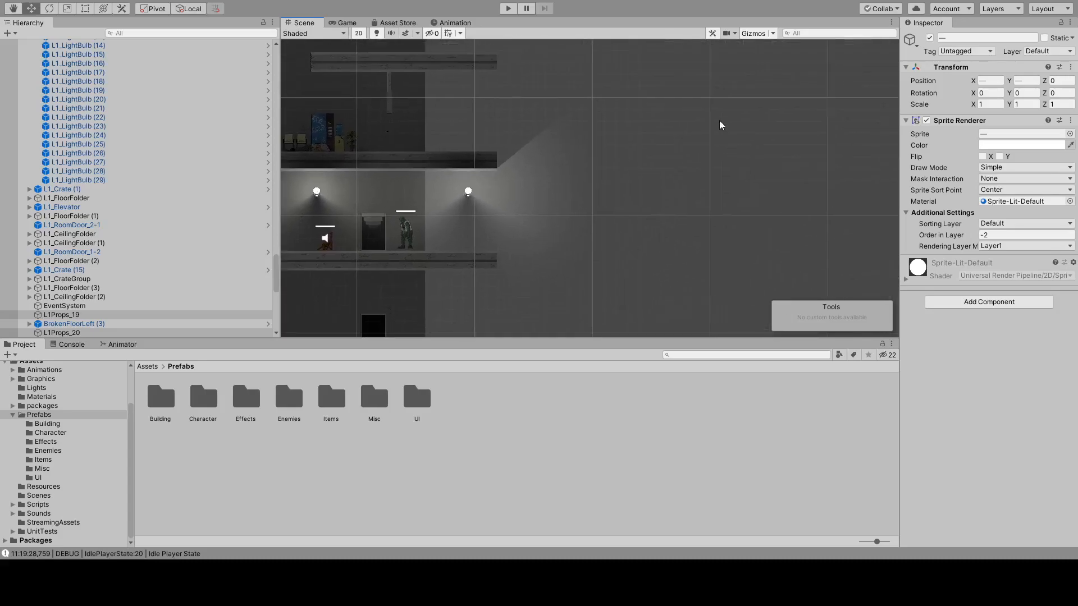
middle_click_drag(789, 97, 654, 90)
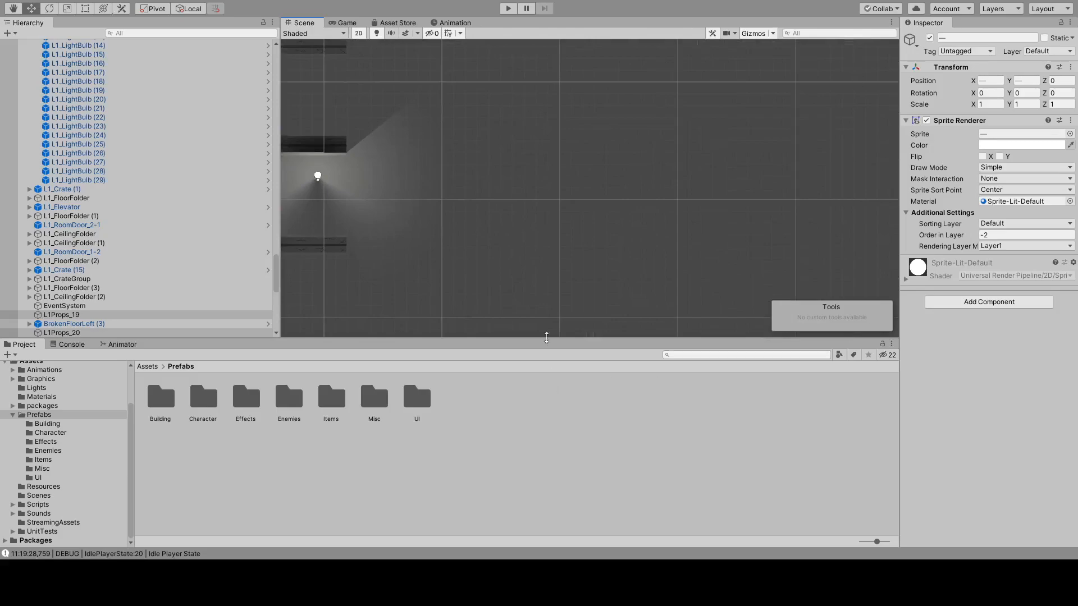
middle_click_drag(472, 213, 584, 241)
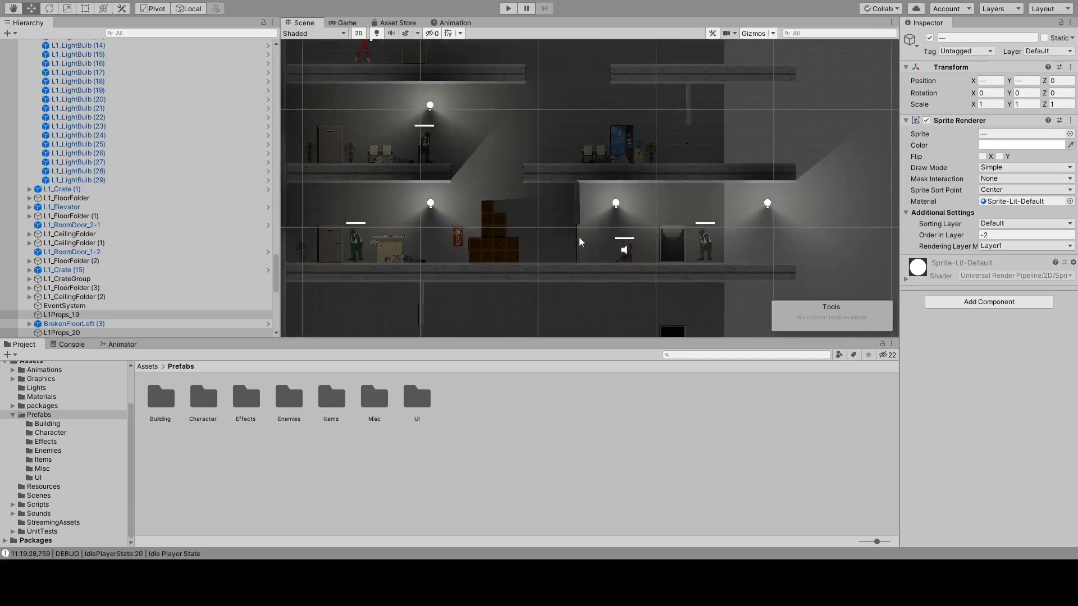
Open the Graphics assets folder and expand the L1Props sprite sheet to browse its individual props.
middle_click_drag(387, 137, 723, 153)
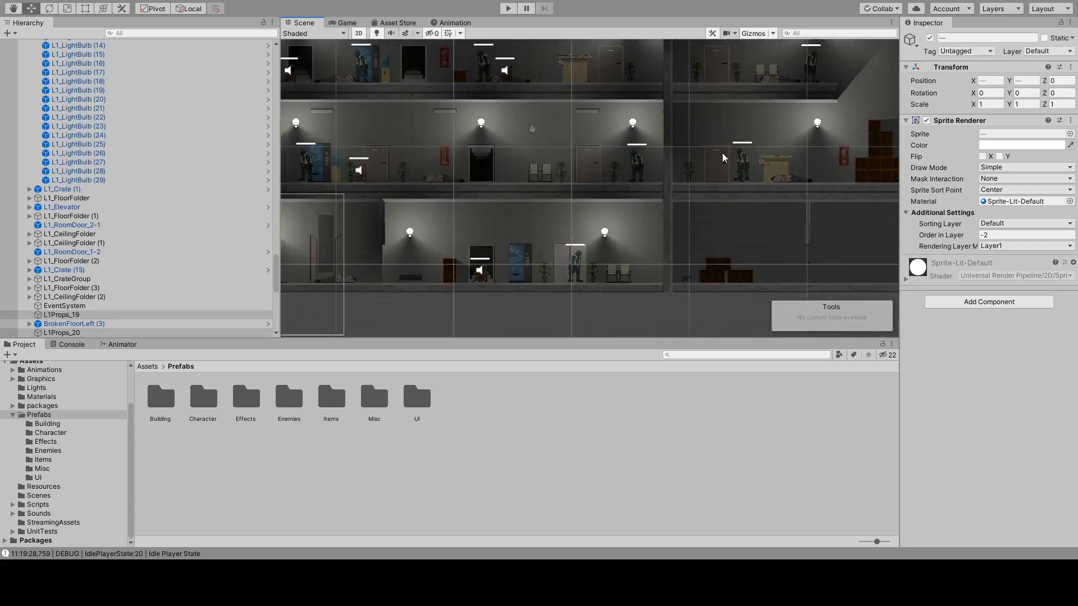
left_click(41, 379)
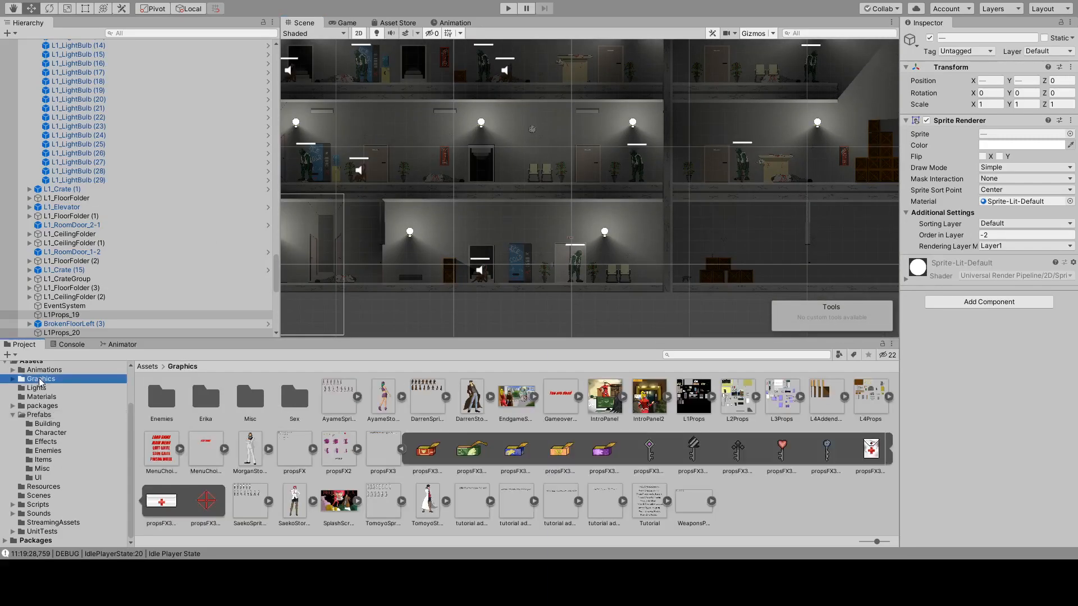
left_click(711, 396)
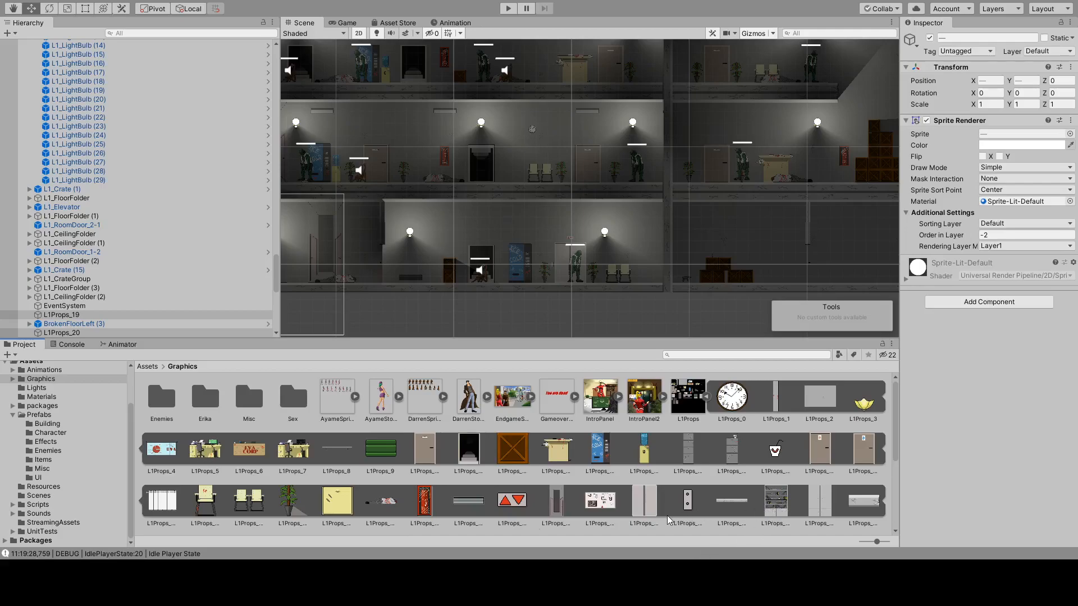
Duplicate the wall clock from the lit middle office floor and place the copy above the potted plant near the vending machine, at X 65.64, Y 18.37.
left_click_drag(749, 241, 420, 317)
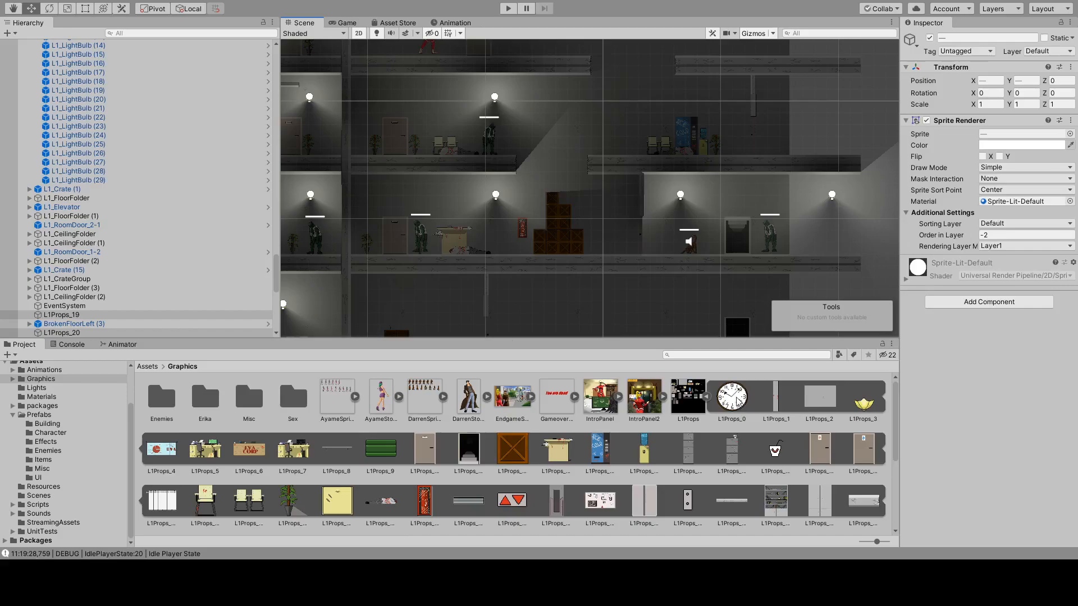
middle_click_drag(344, 134, 557, 134)
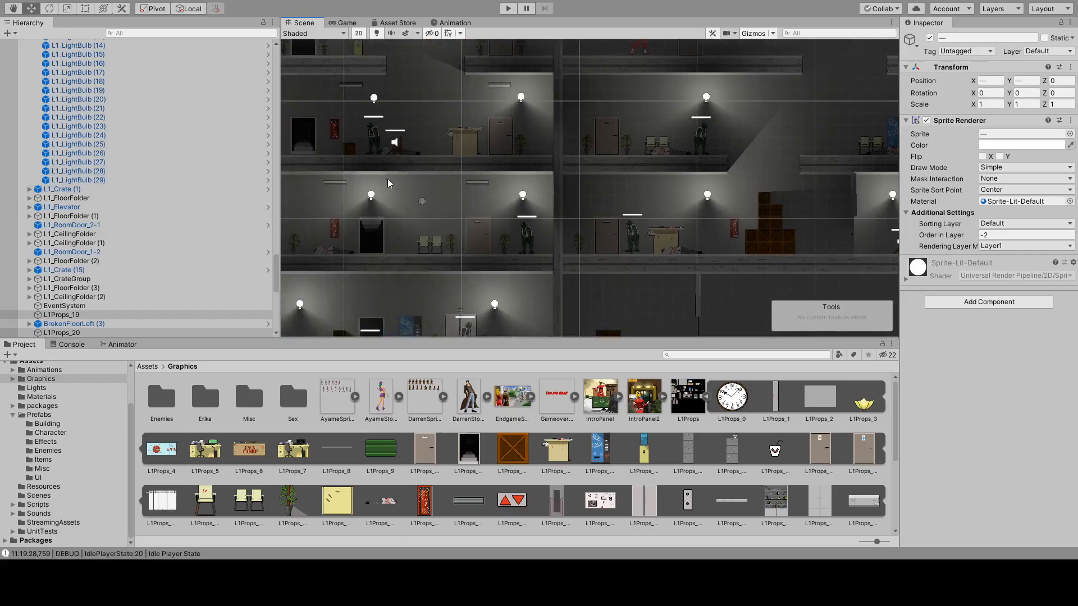
left_click(423, 201)
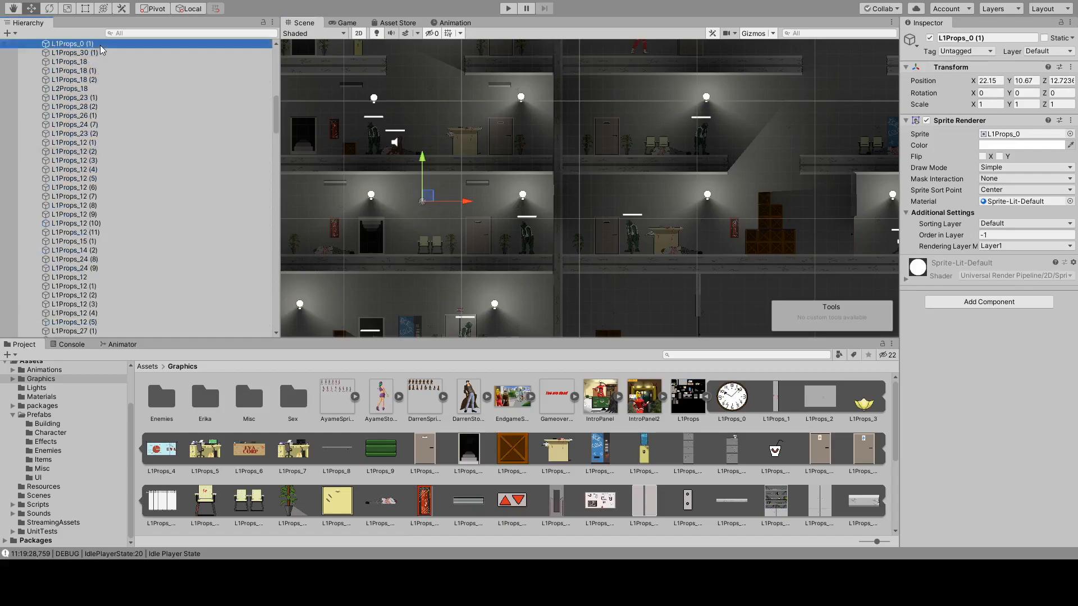
key("ctrl+d")
left_click_drag(428, 196, 816, 164)
middle_click_drag(757, 211, 595, 244)
left_click_drag(538, 217, 621, 148)
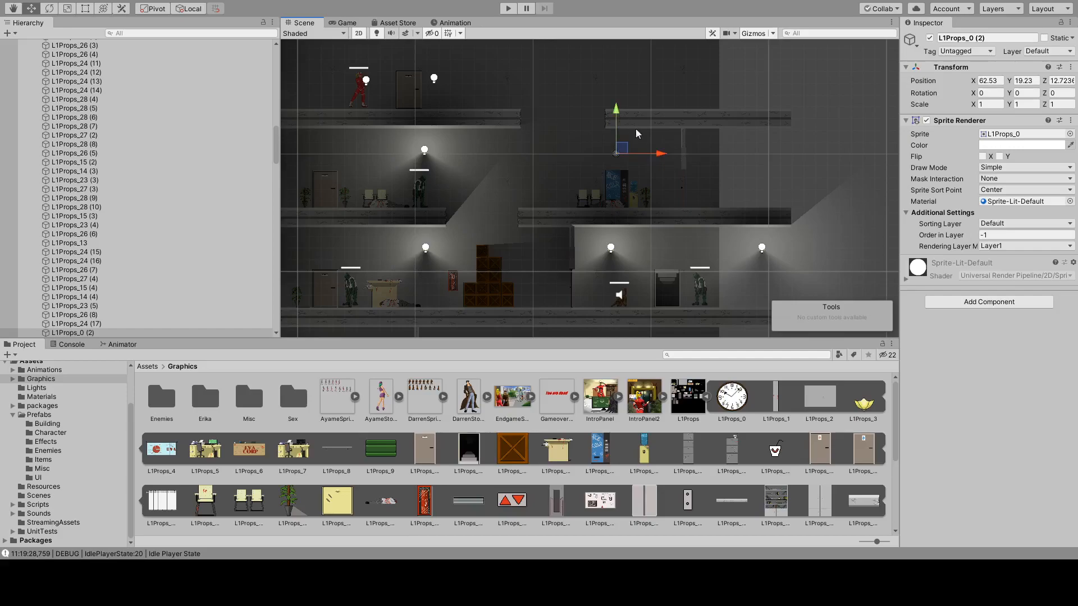
left_click_drag(664, 153, 702, 153)
left_click_drag(655, 107, 655, 117)
Inspect the L1Props_30 sprite and examine the furnished platform, the crate stack and the lighting around the wing's floors.
middle_click_drag(520, 89, 501, 64)
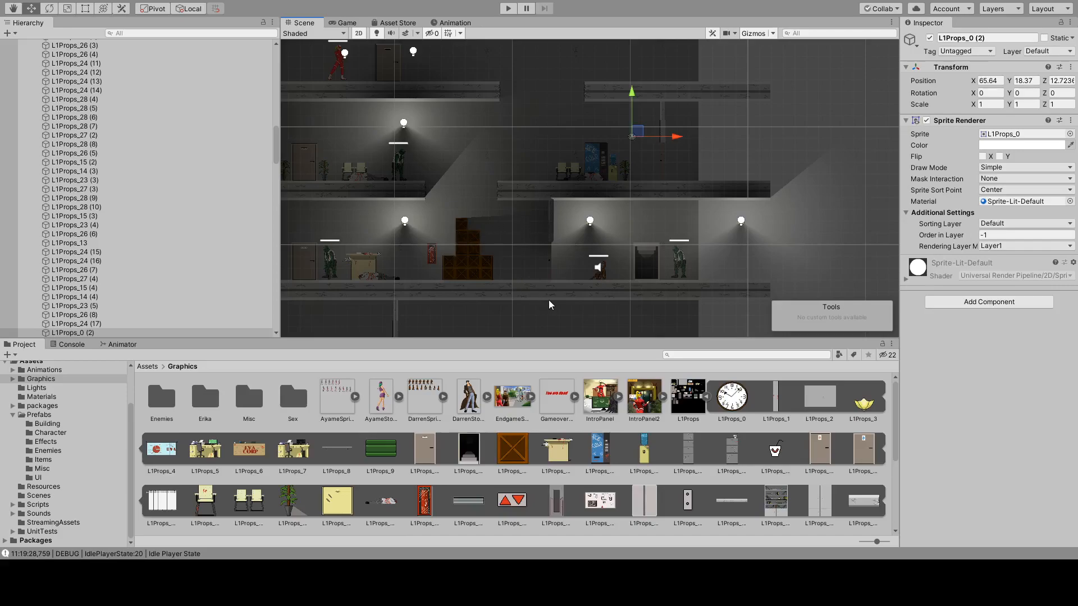
left_click(555, 506)
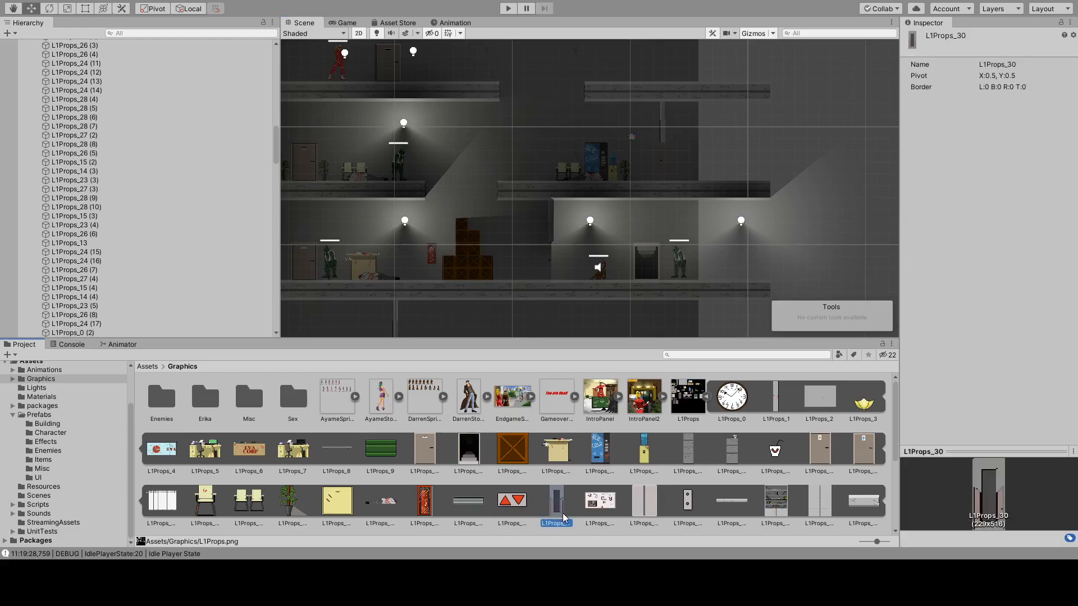
middle_click_drag(501, 212, 491, 49)
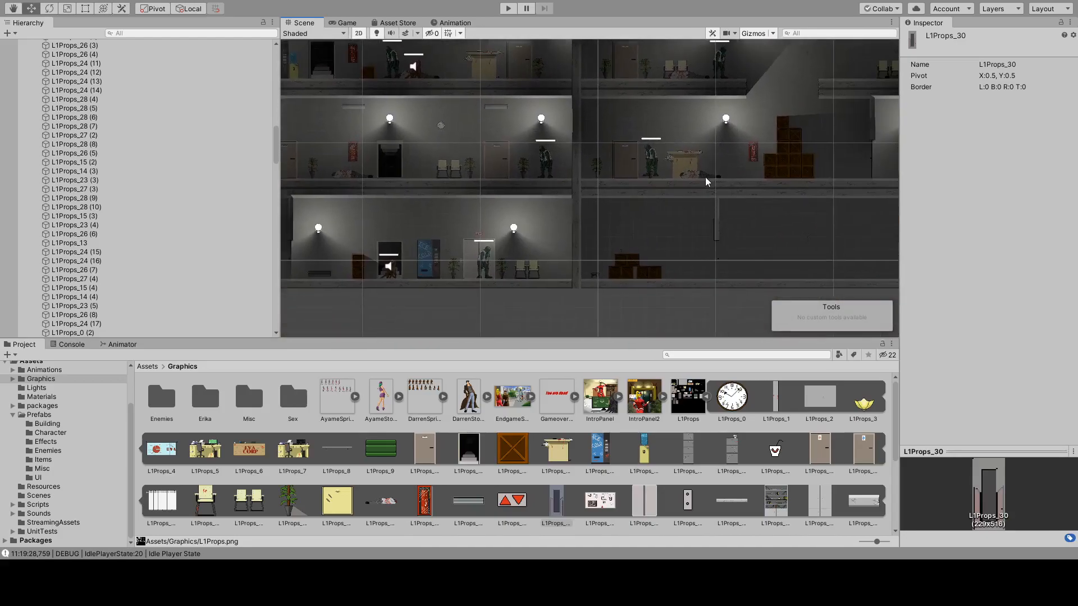
middle_click_drag(856, 172, 692, 135)
middle_click_drag(778, 82, 625, 134)
middle_click_drag(685, 73, 574, 196)
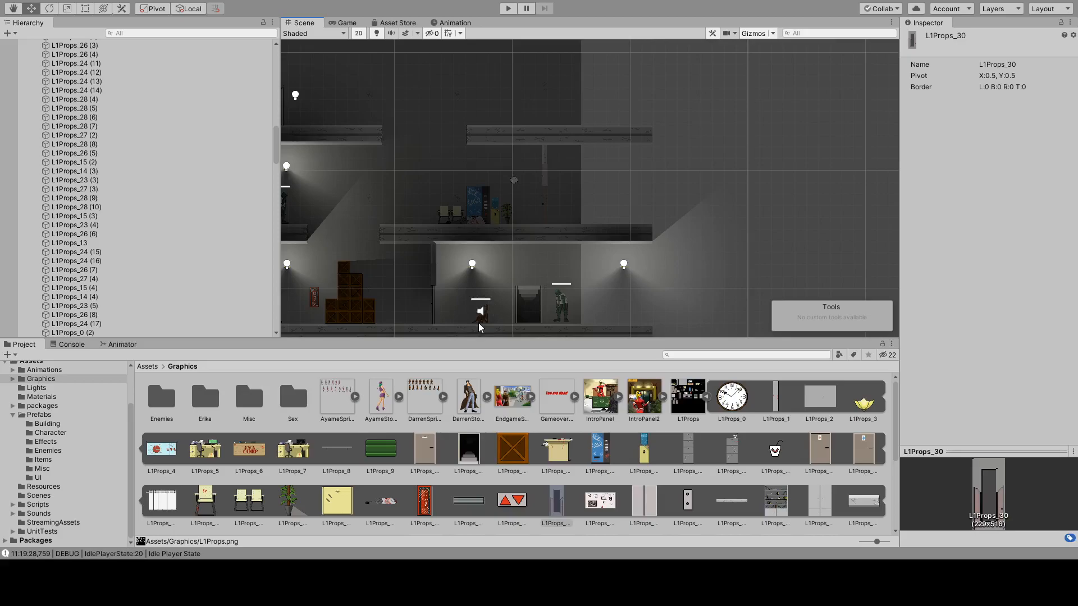
middle_click_drag(427, 182, 537, 197)
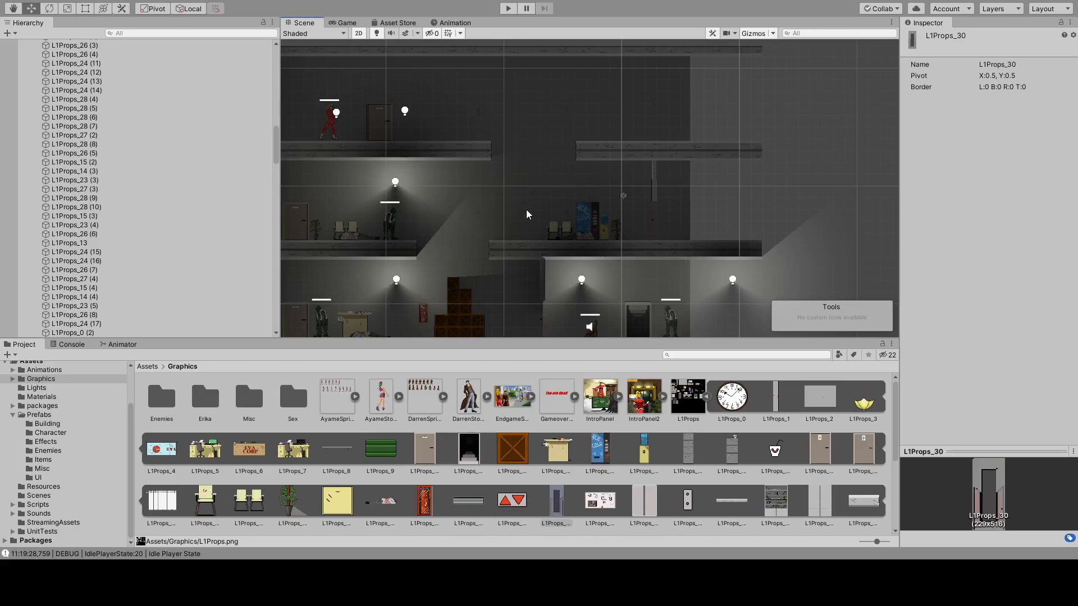
middle_click_drag(592, 240, 598, 223)
scroll(551, 248, "up", 10)
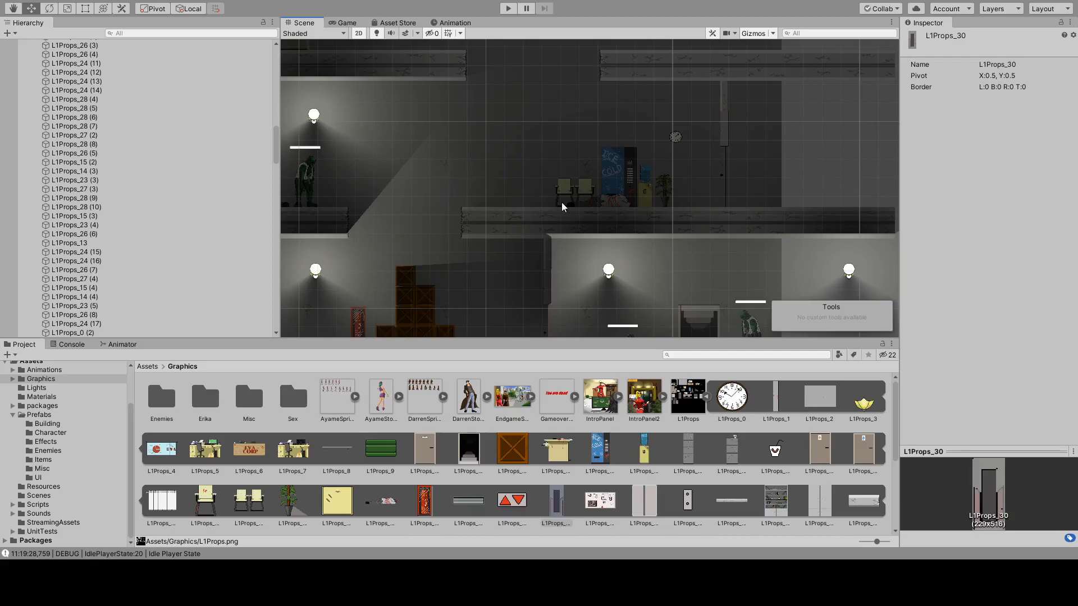
scroll(564, 193, "down", 5)
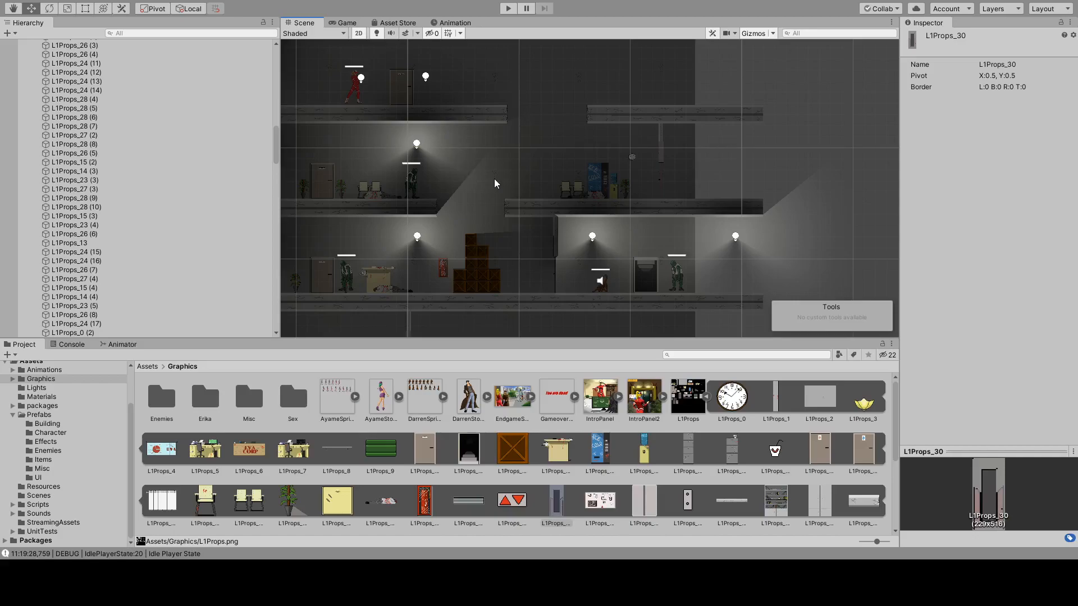
scroll(418, 227, "up", 2)
scroll(490, 244, "up", 2)
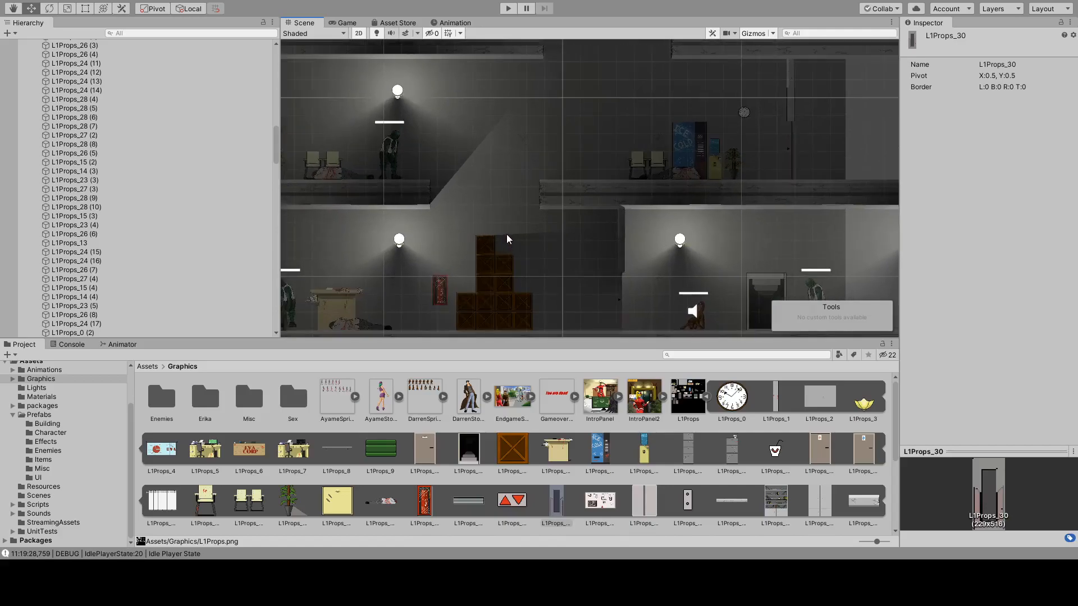
scroll(571, 183, "up", 2)
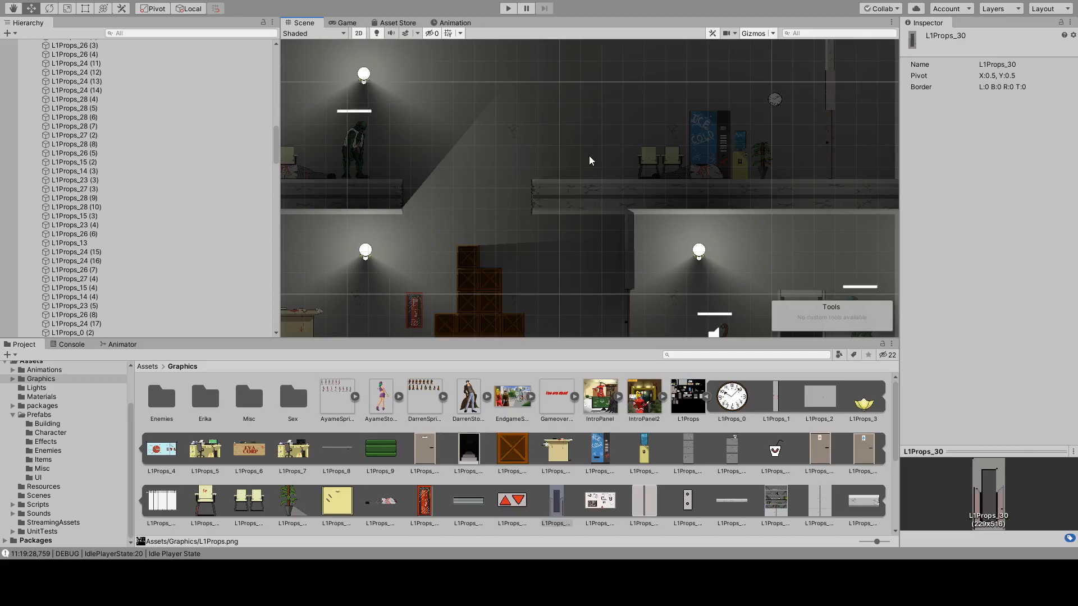
middle_click_drag(600, 117, 564, 231)
middle_click_drag(458, 152, 568, 222)
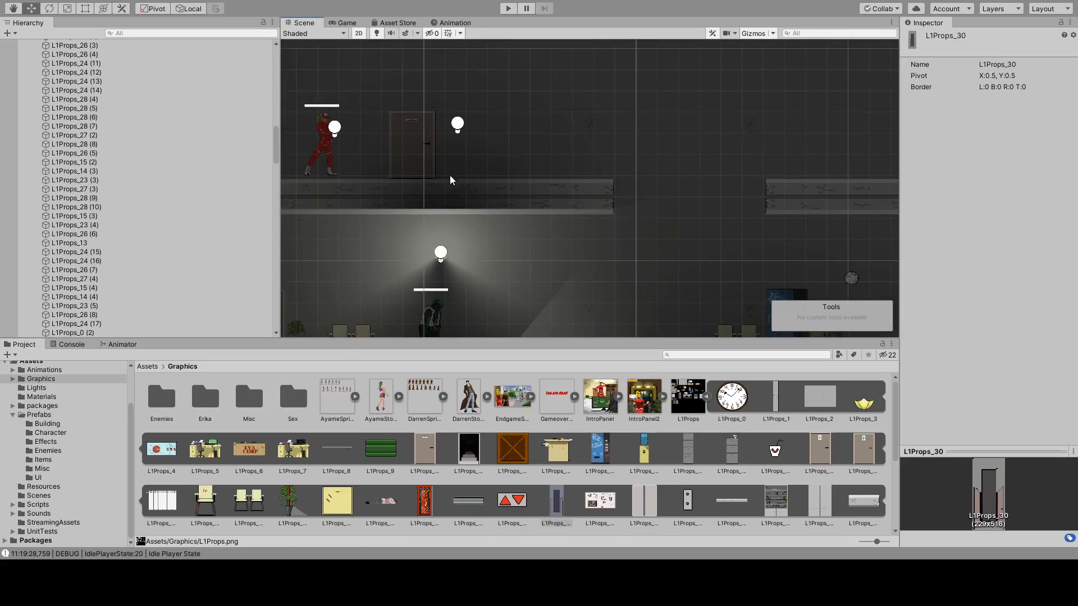
middle_click_drag(539, 238, 519, 105)
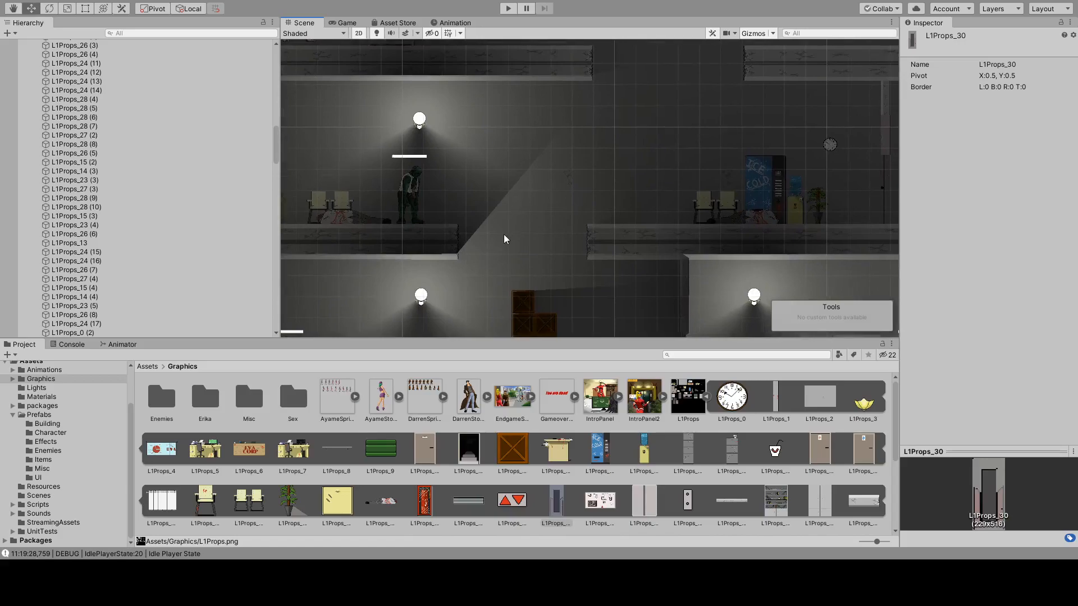
Duplicate the MutatedDog on the lower floor and move the copy up onto the vending machine platform at X 67.28, Y 16.61.
middle_click_drag(504, 233, 538, 156)
middle_click_drag(547, 201, 561, 198)
middle_click_drag(484, 213, 399, 303)
middle_click_drag(582, 233, 537, 273)
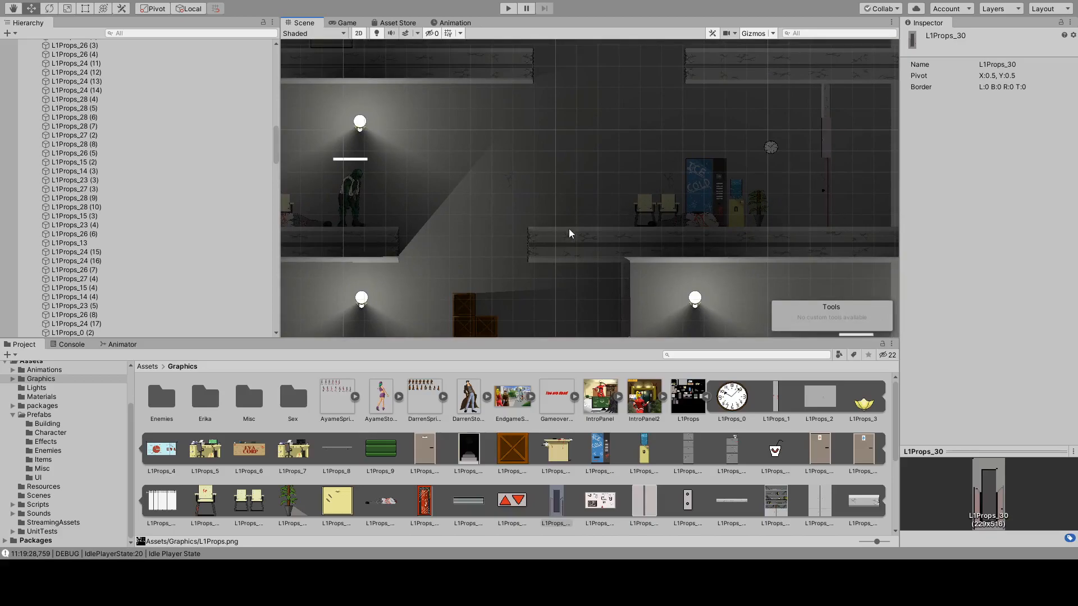
middle_click_drag(563, 236, 467, 143)
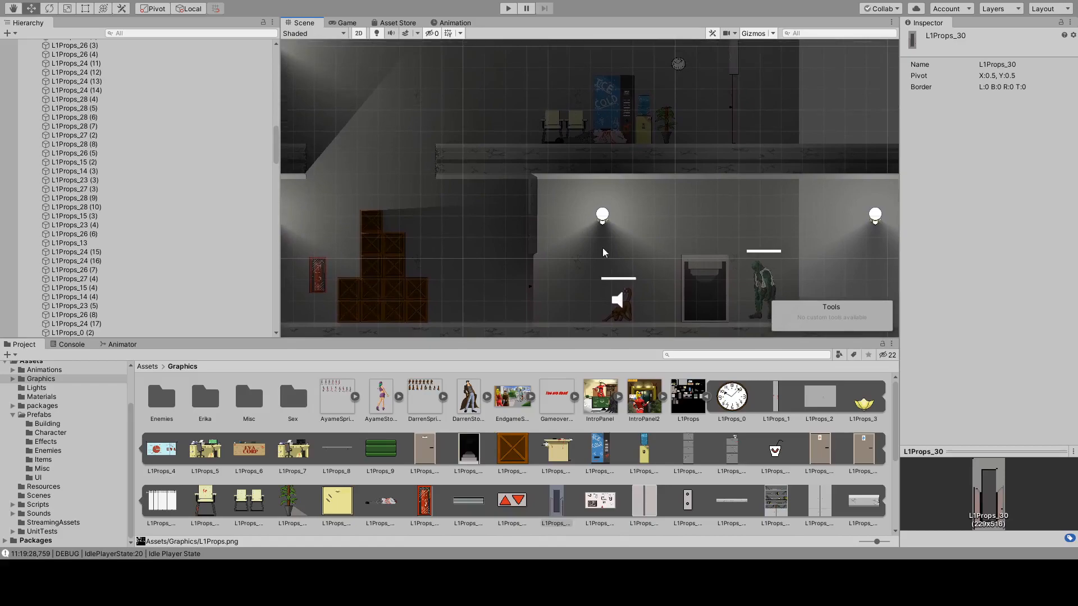
left_click(628, 310)
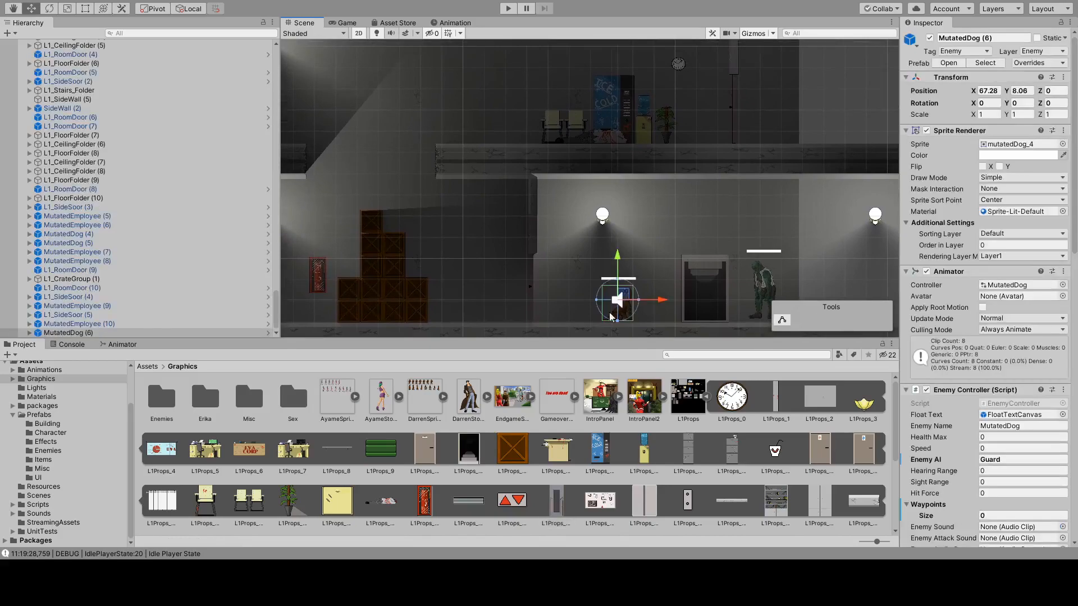
left_click(102, 332)
key("ctrl+d")
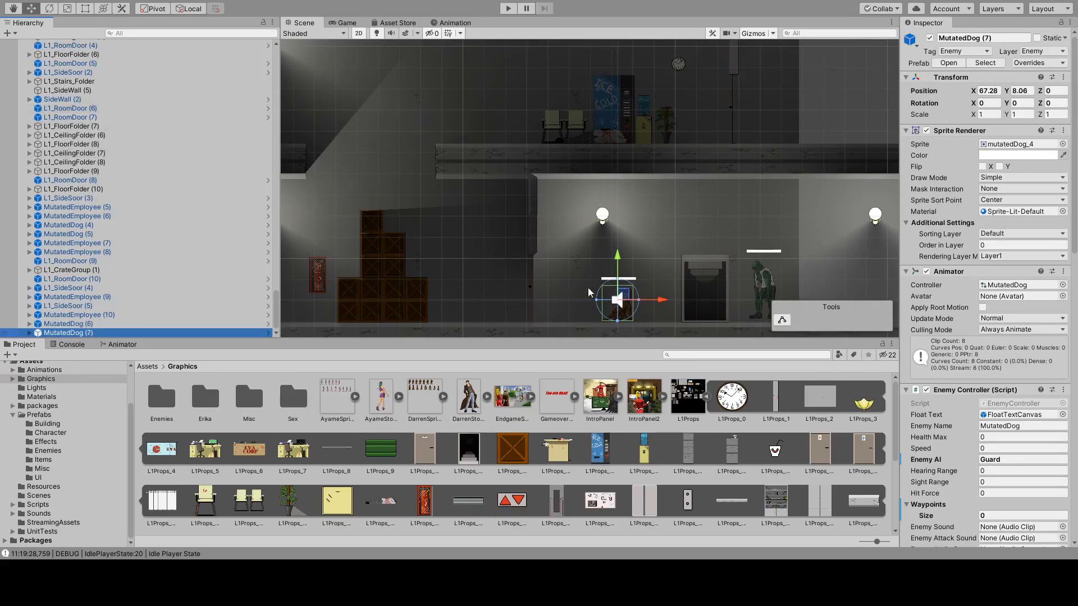
left_click_drag(617, 257, 635, 73)
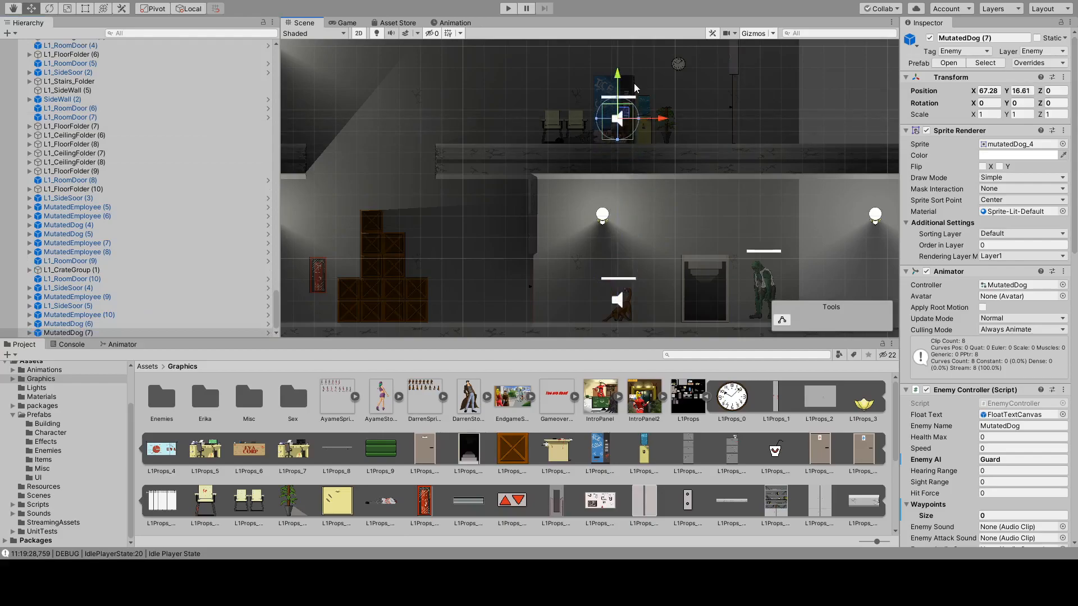
scroll(600, 131, "up", 3)
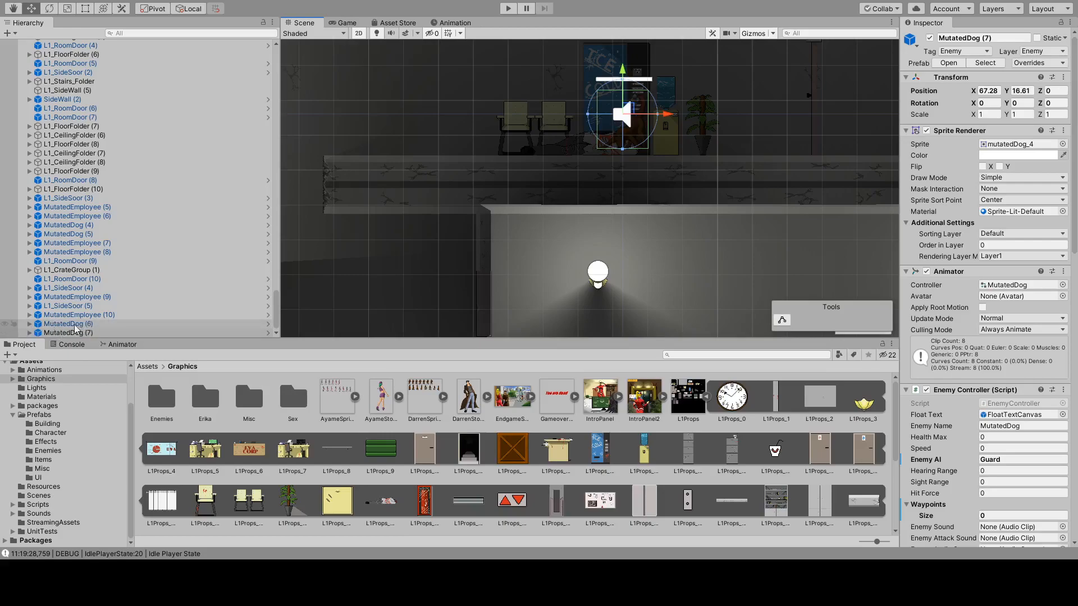
key("f")
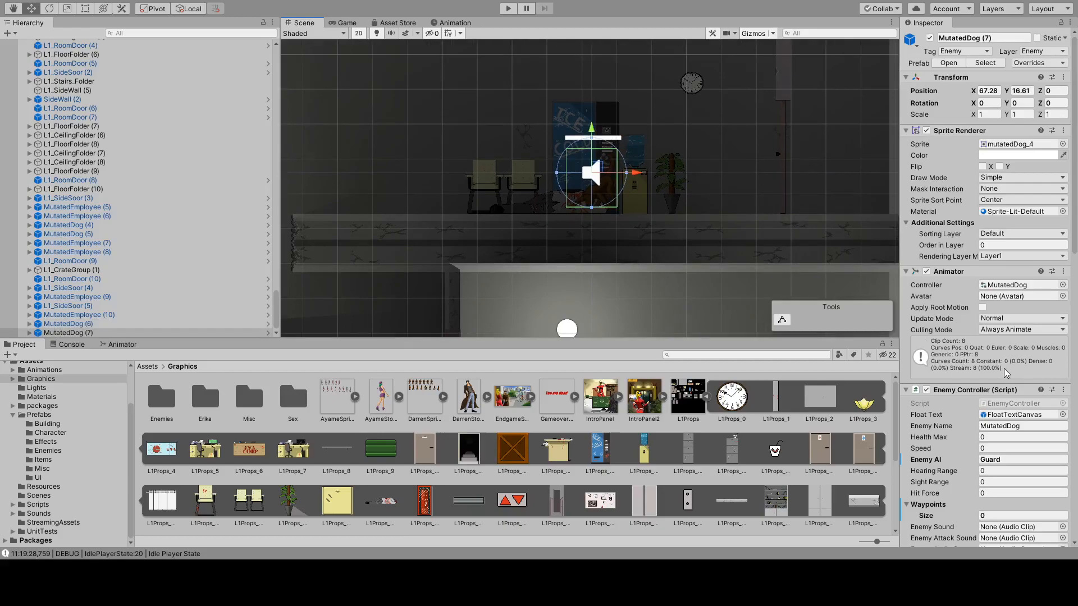
Set the duplicated dog's Enemy AI to Patrol and its Waypoints size to 2.
left_click(1005, 459)
type("Patrol")
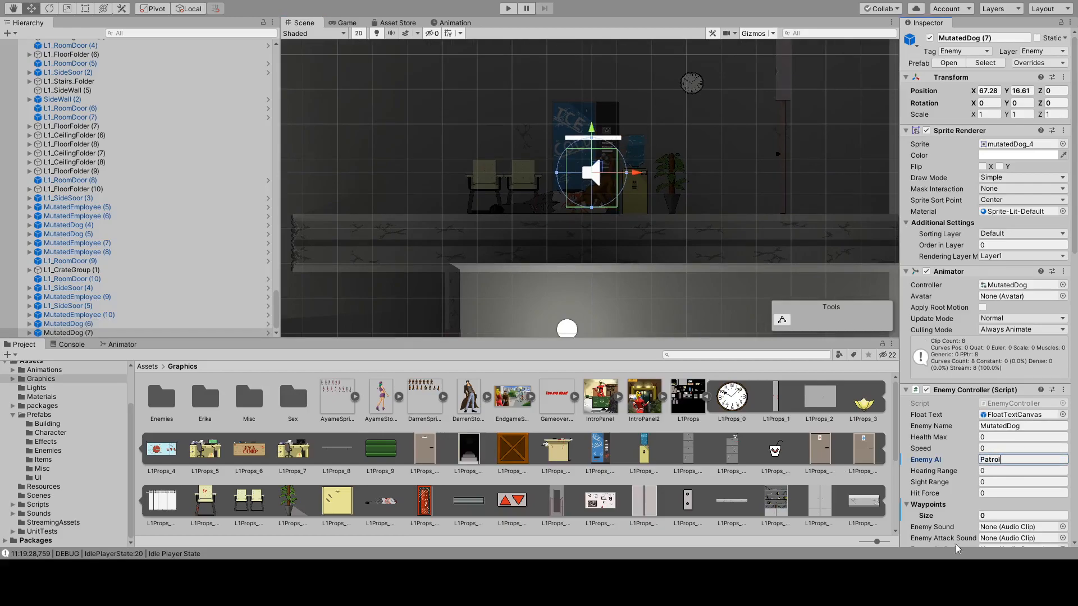
left_click(992, 515)
type("2")
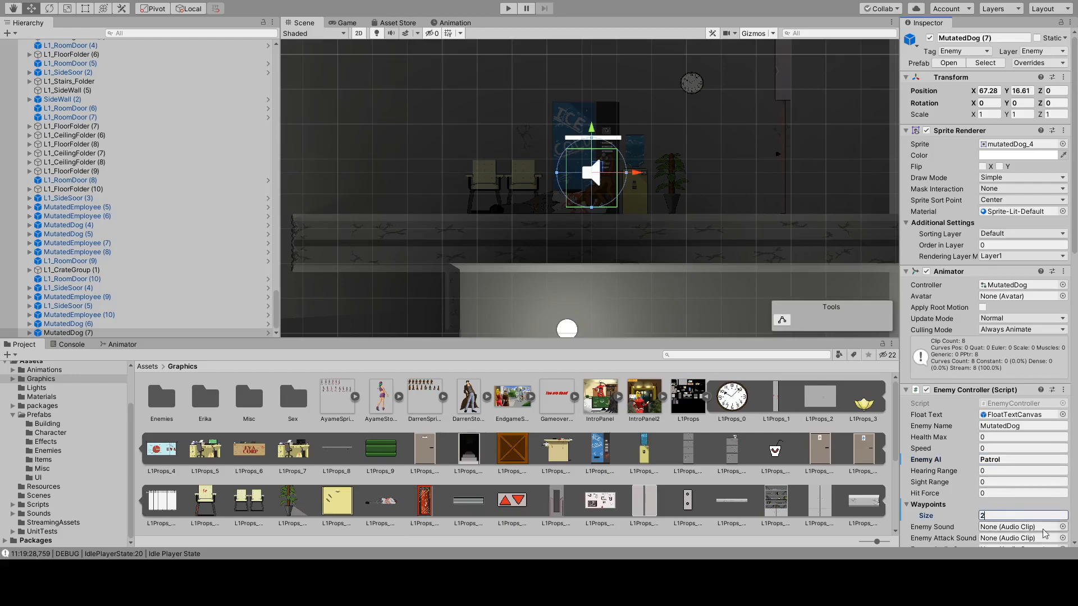
key("Return")
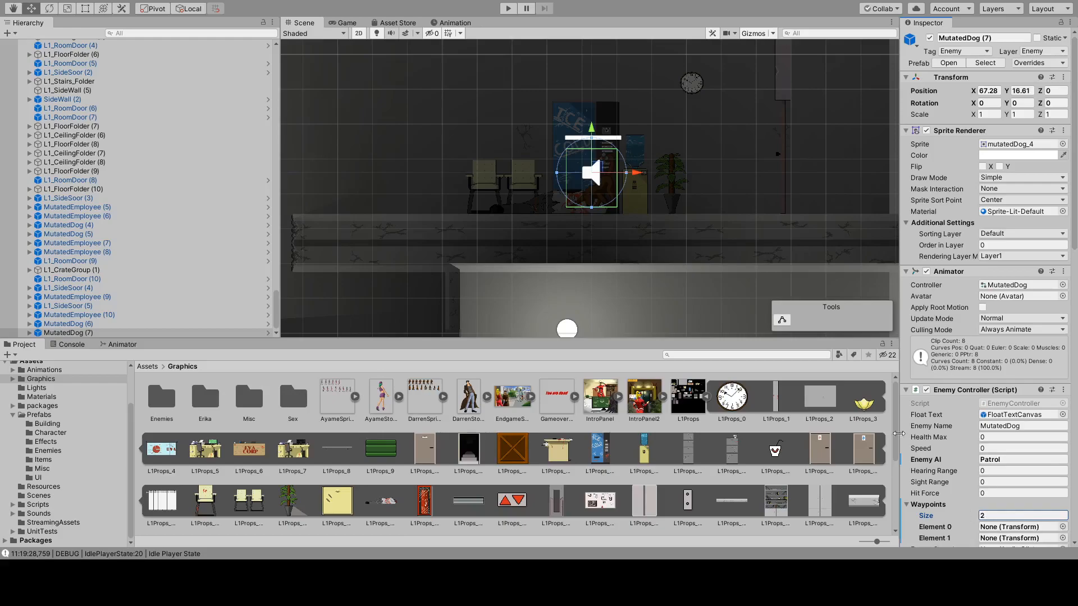
left_click(35, 333)
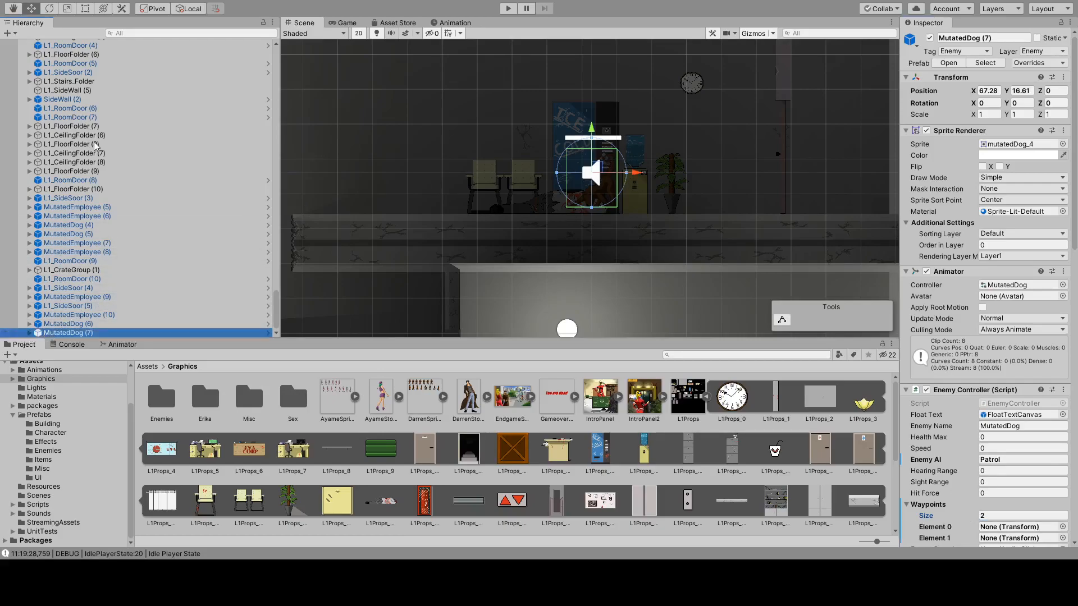
key("alt+shift+n")
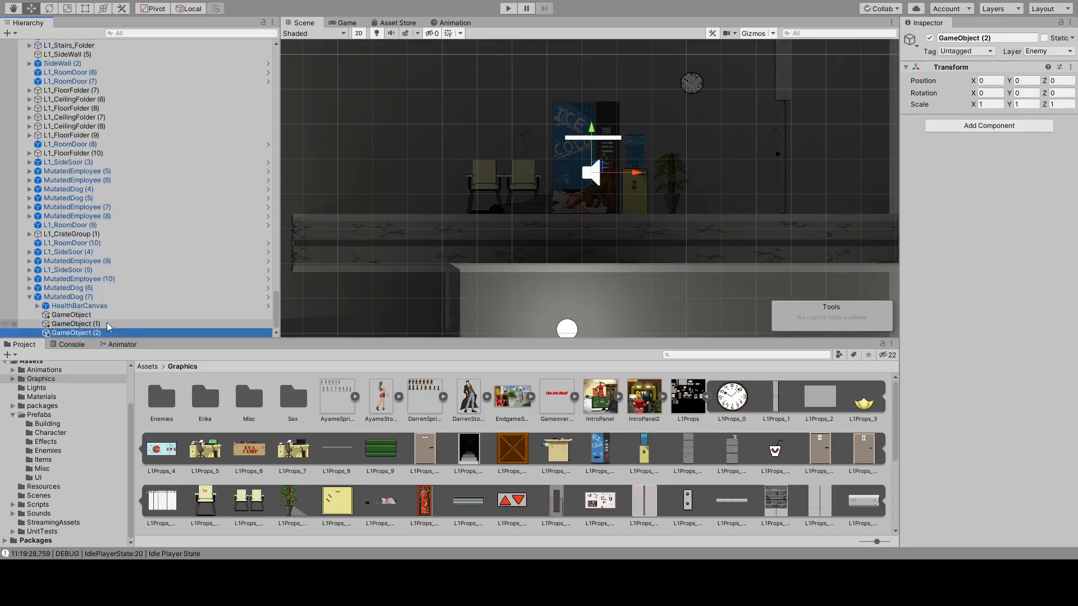
key("Delete")
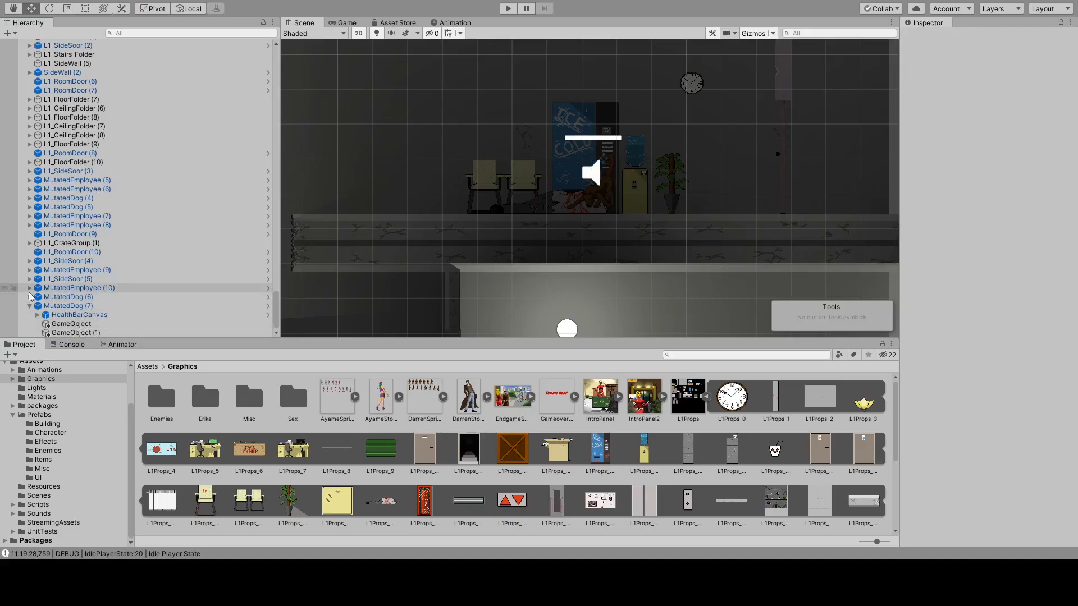
Delete the two unused waypoint objects, GameObject and GameObject (1), from the guarding MutatedDog (6).
double_click(57, 298)
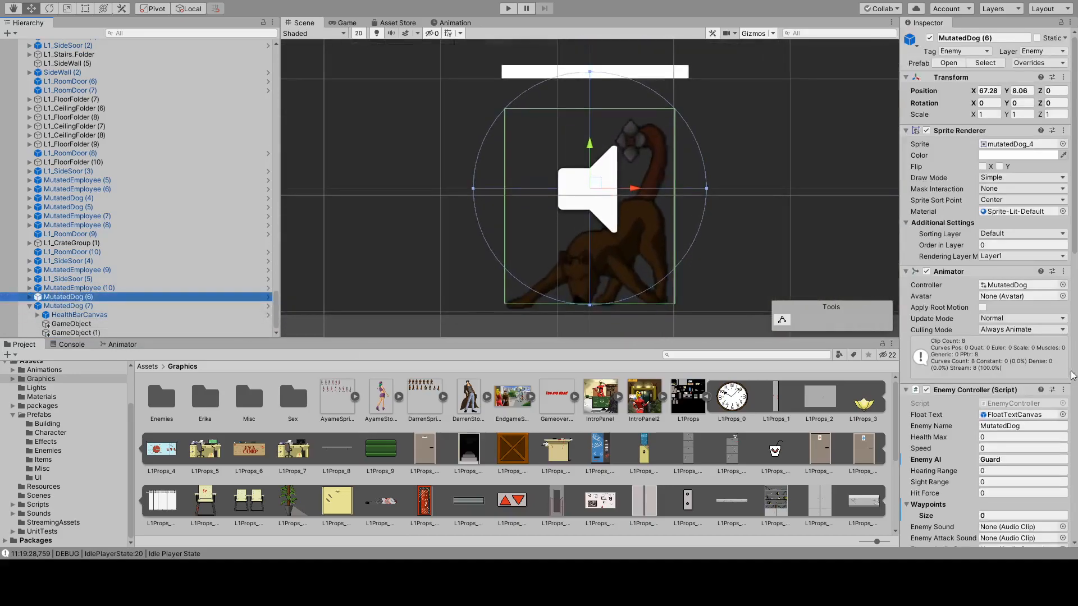
scroll(1037, 396, "down", 5)
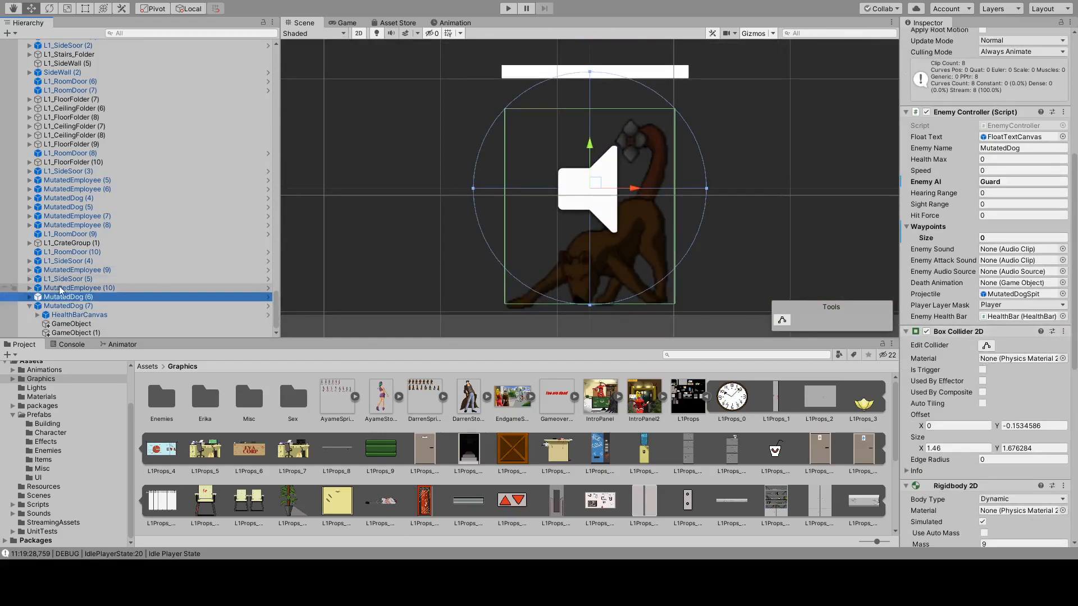
left_click(29, 296)
left_click(55, 318)
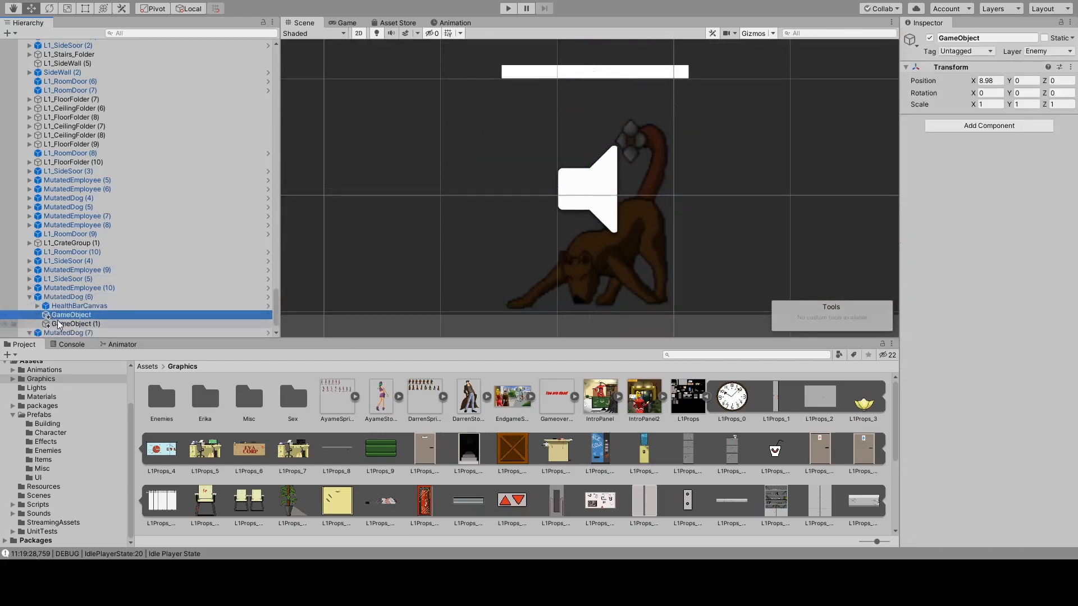
left_click(55, 323, "shift")
key("Delete")
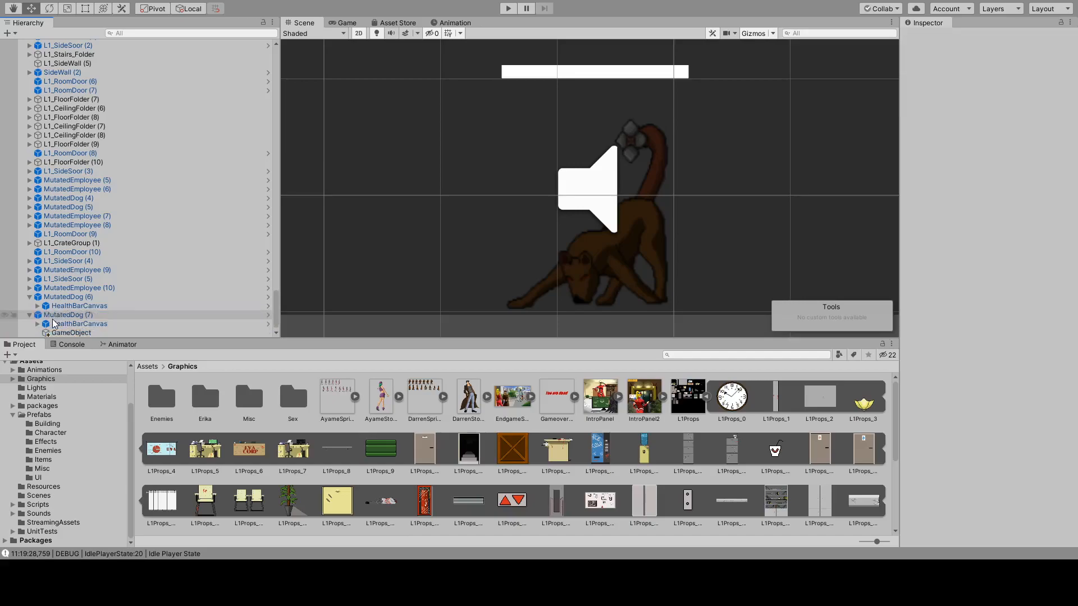
Inspect the patrol waypoint setup and child objects of MutatedEmployee (10) and MutatedEmployee (9).
left_click(33, 288)
left_click(31, 288)
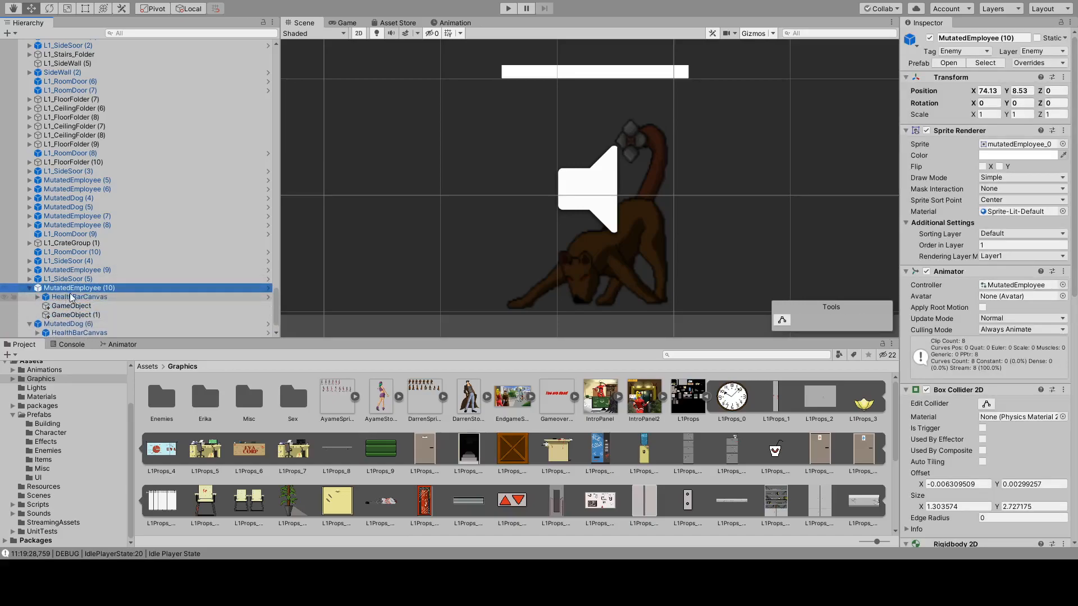
scroll(1021, 347, "down", 5)
scroll(1021, 347, "down", 5)
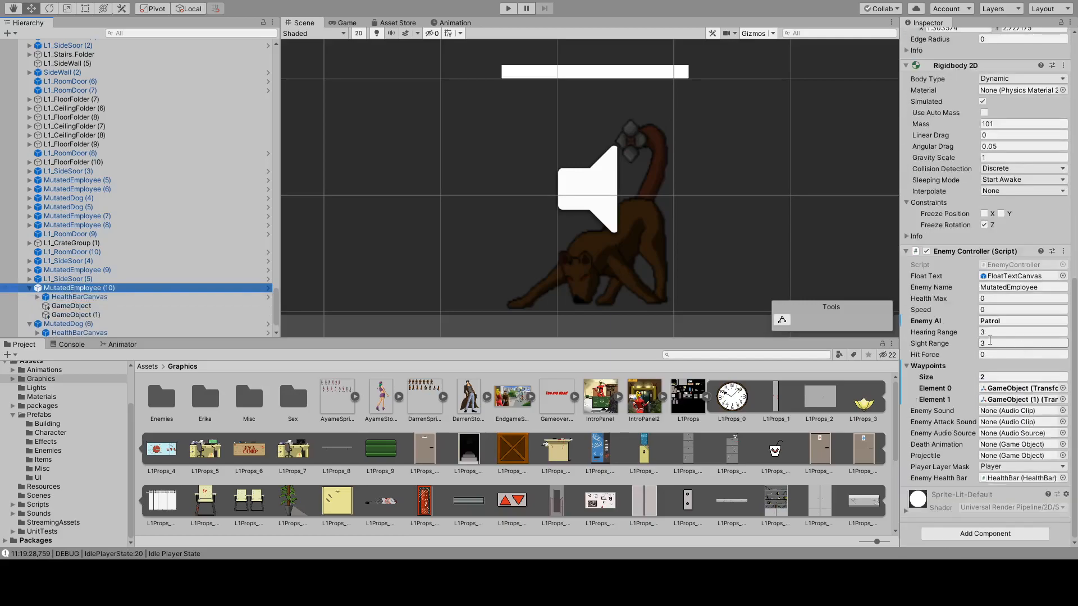
left_click(29, 270)
left_click(63, 272)
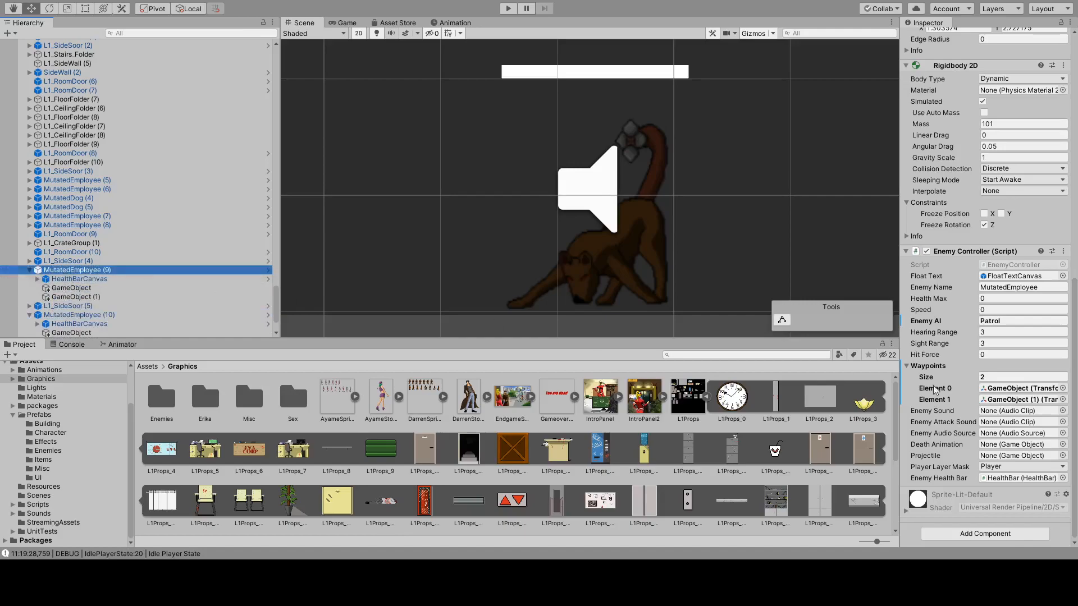
scroll(103, 312, "down", 3)
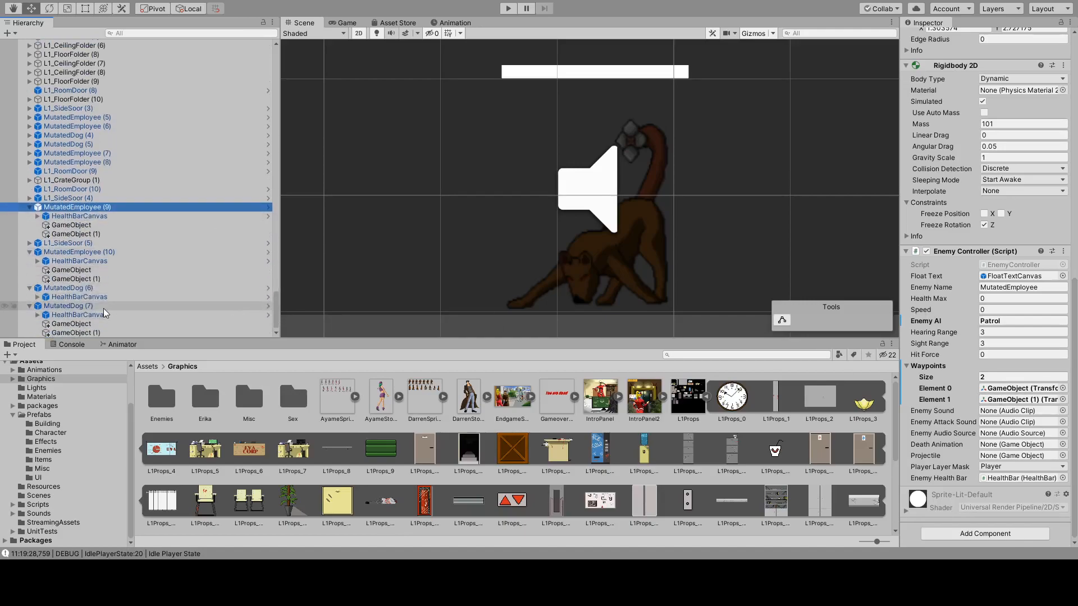
Reposition MutatedDog (7) in front of the vending machine at X 67.02, Y 16.46.
left_click(82, 324)
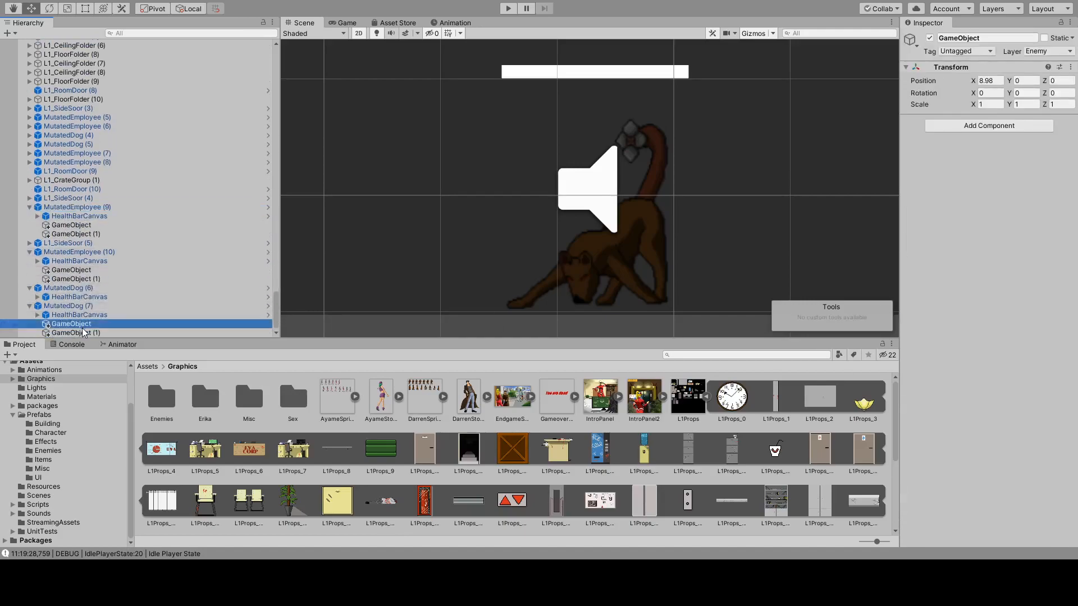
left_click(80, 306)
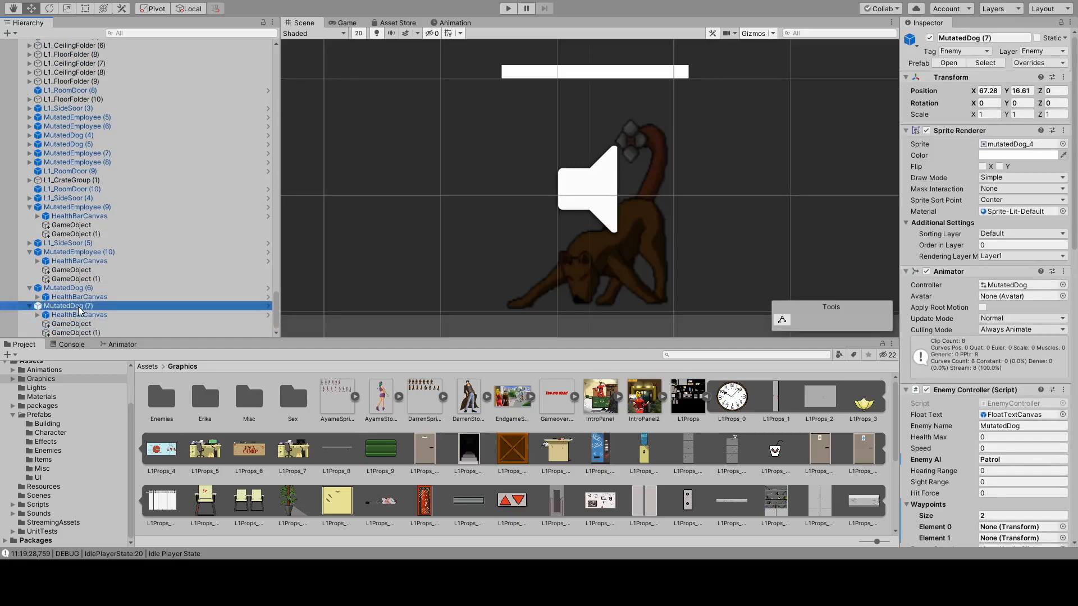
scroll(484, 244, "down", 4)
mouse_move(537, 204)
left_mouse_down()
mouse_move(512, 205)
mouse_move(528, 213)
left_mouse_up()
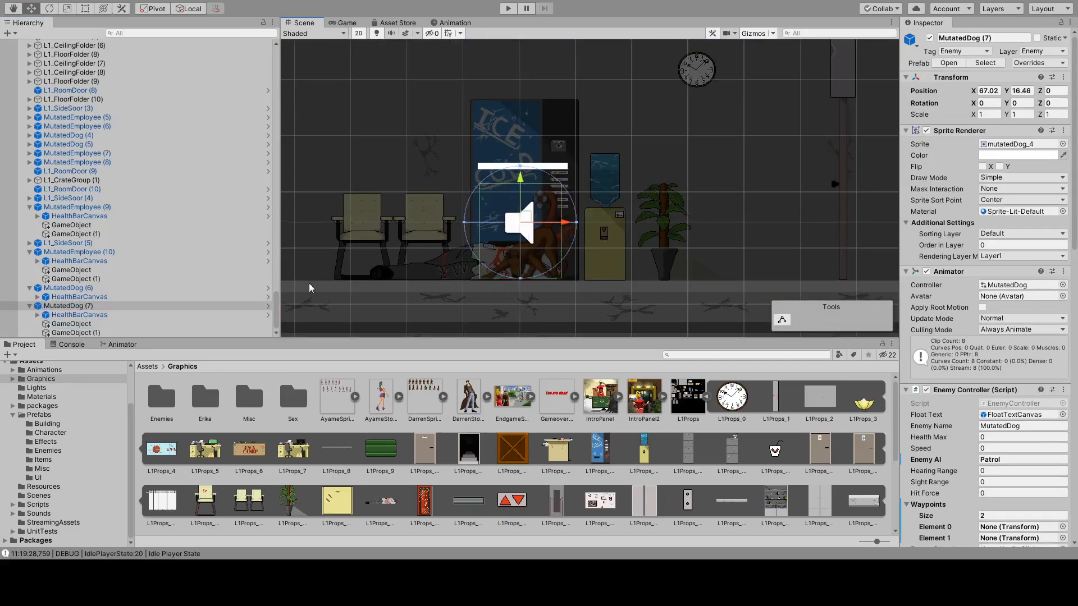
Move MutatedDog (7)'s waypoints along the platform, GameObject to local X 3.74 and GameObject (1) to local X -5.76.
left_click(85, 325)
double_click(90, 326)
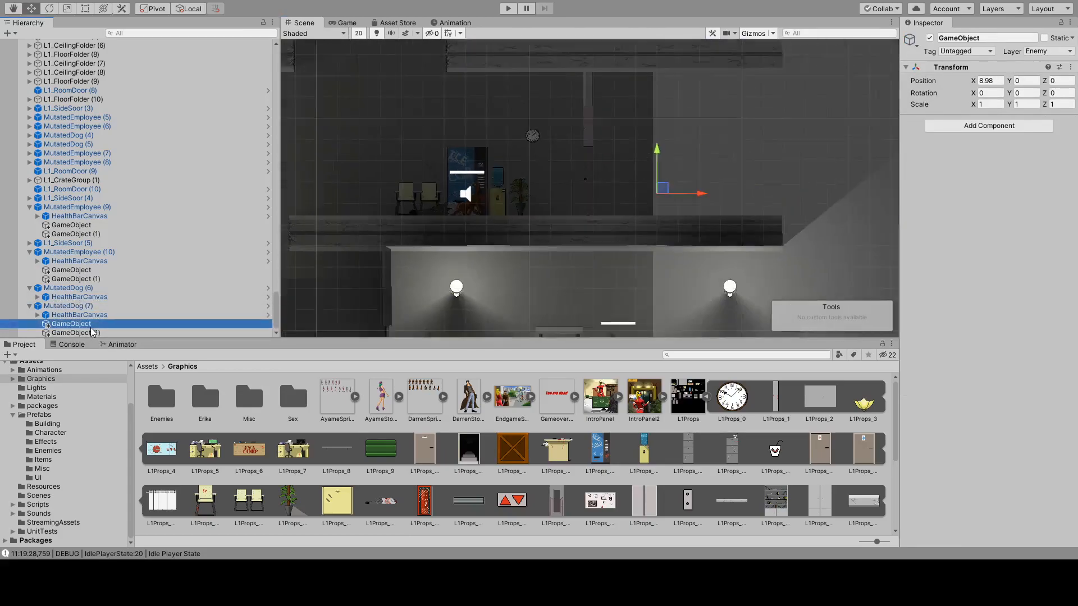
scroll(493, 163, "up", 9)
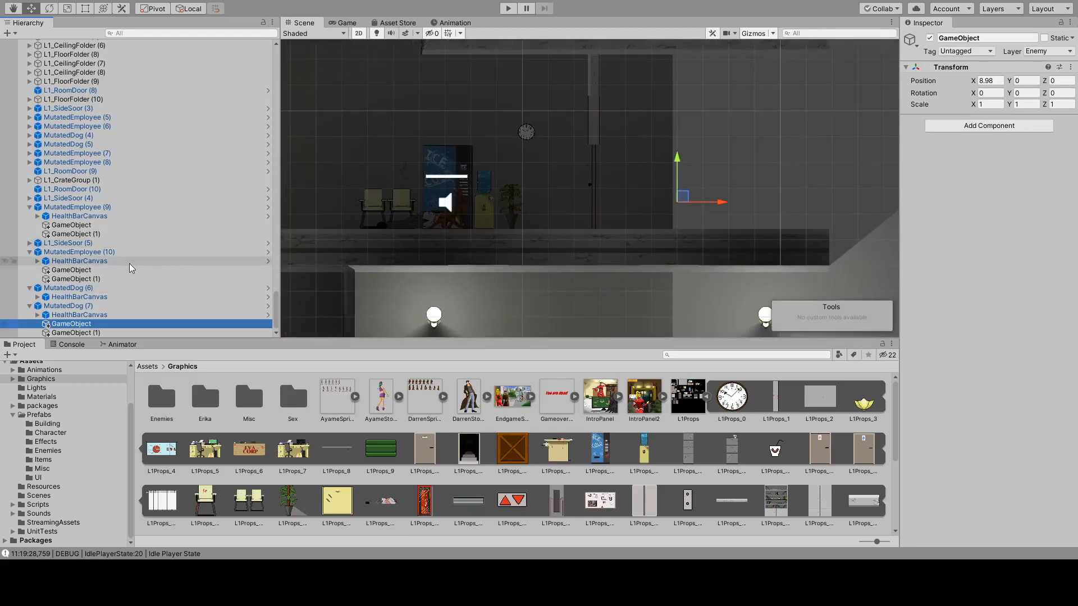
left_click_drag(722, 202, 587, 203)
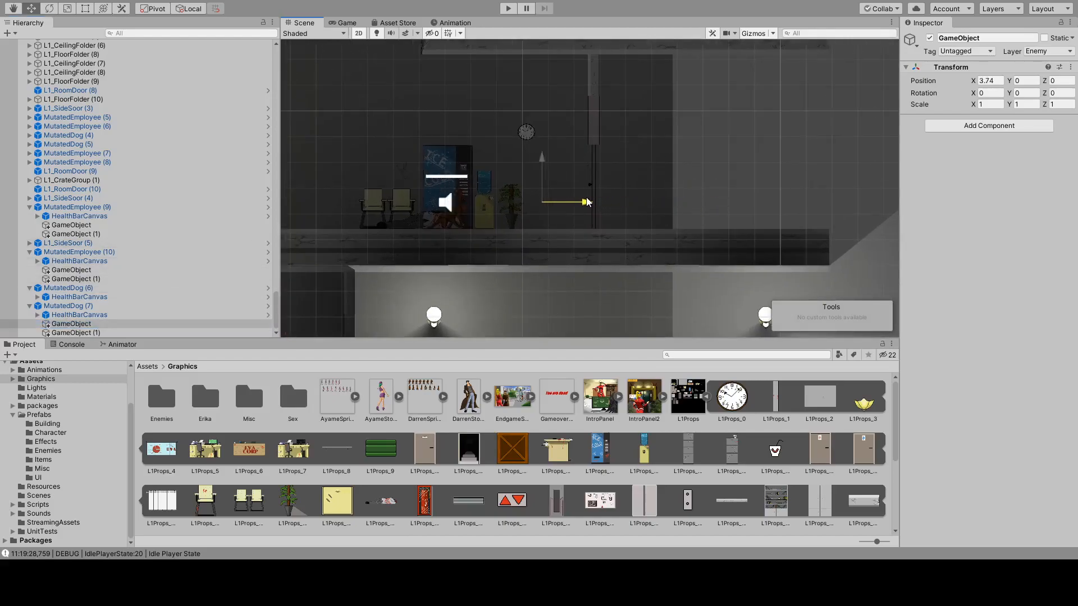
left_click(76, 333)
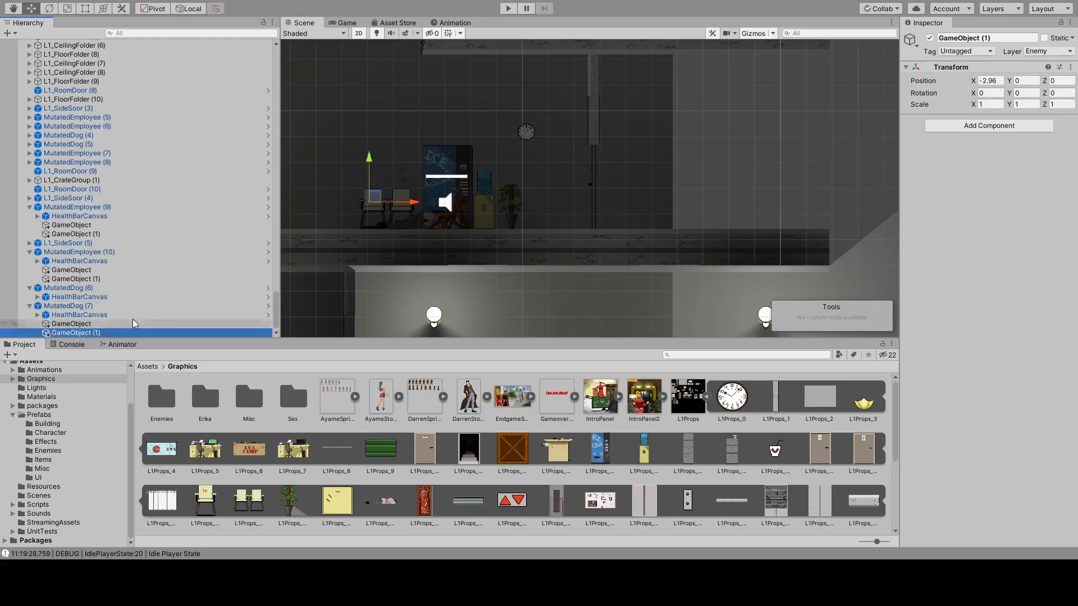
middle_click_drag(395, 259, 544, 266)
key("w")
left_click_drag(563, 211, 493, 215)
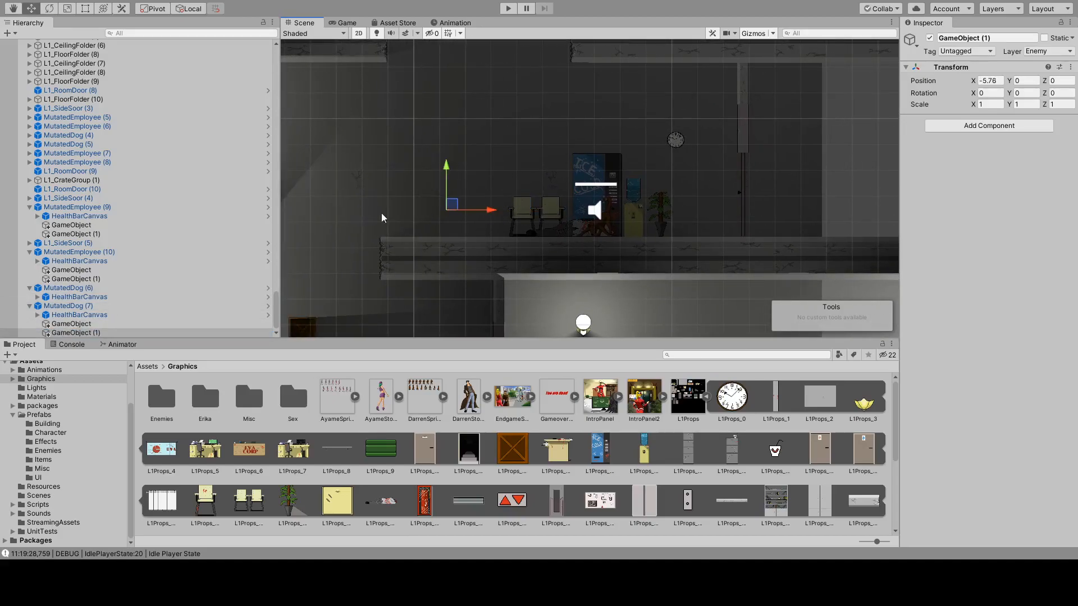
Duplicate the two L1Props_28 ceiling props above the elevator floor and place the copies along the neighbouring lit floor's ceiling, at Y 20.57.
middle_click_drag(758, 187, 607, 188)
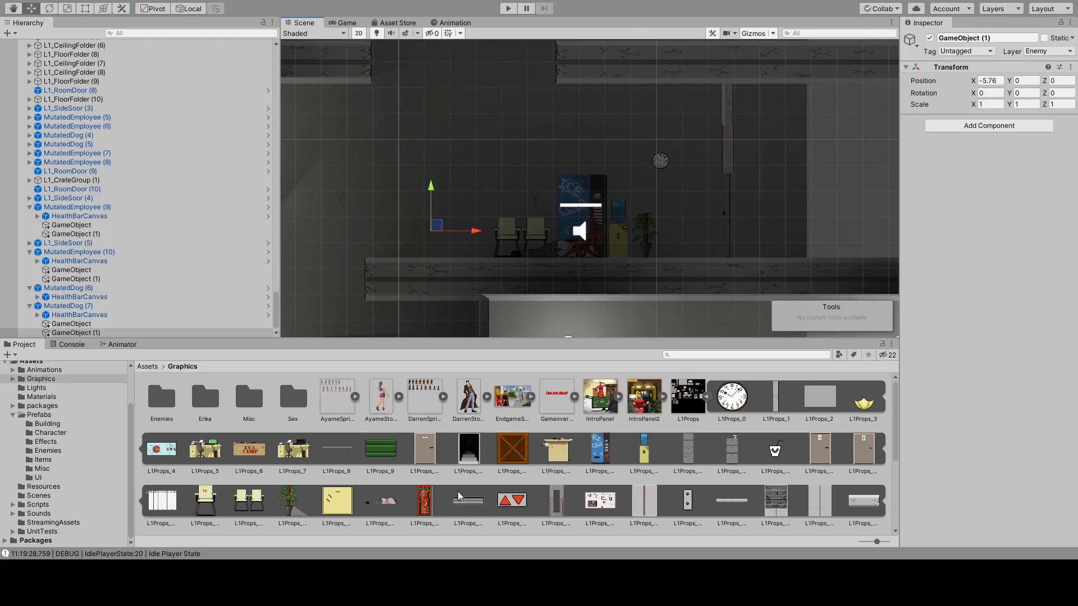
scroll(412, 264, "down", 3)
middle_click_drag(412, 264, 557, 120)
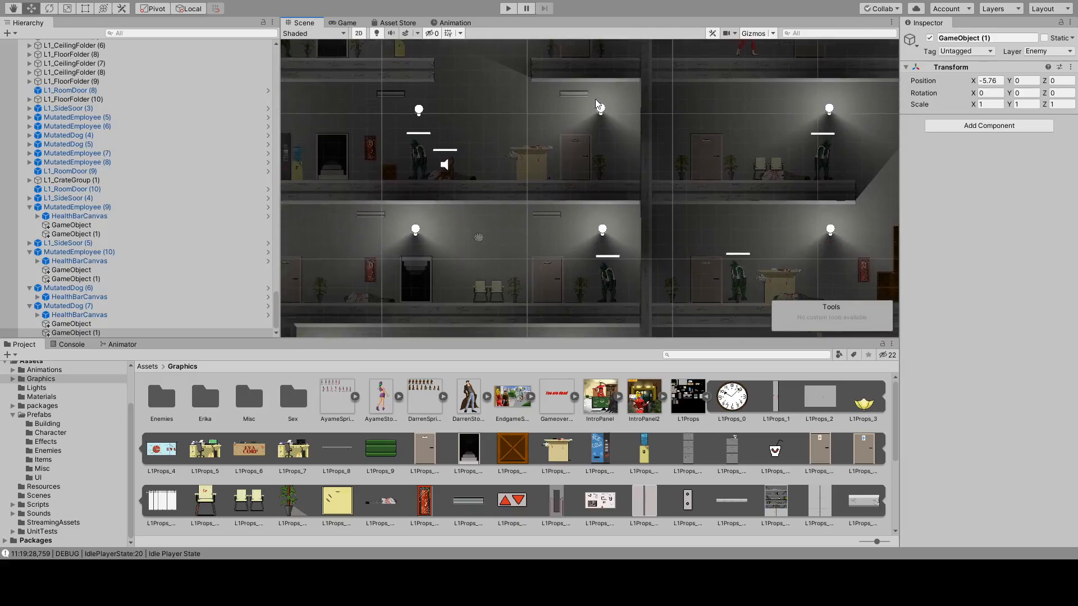
left_click(575, 93)
left_click(395, 94, "shift")
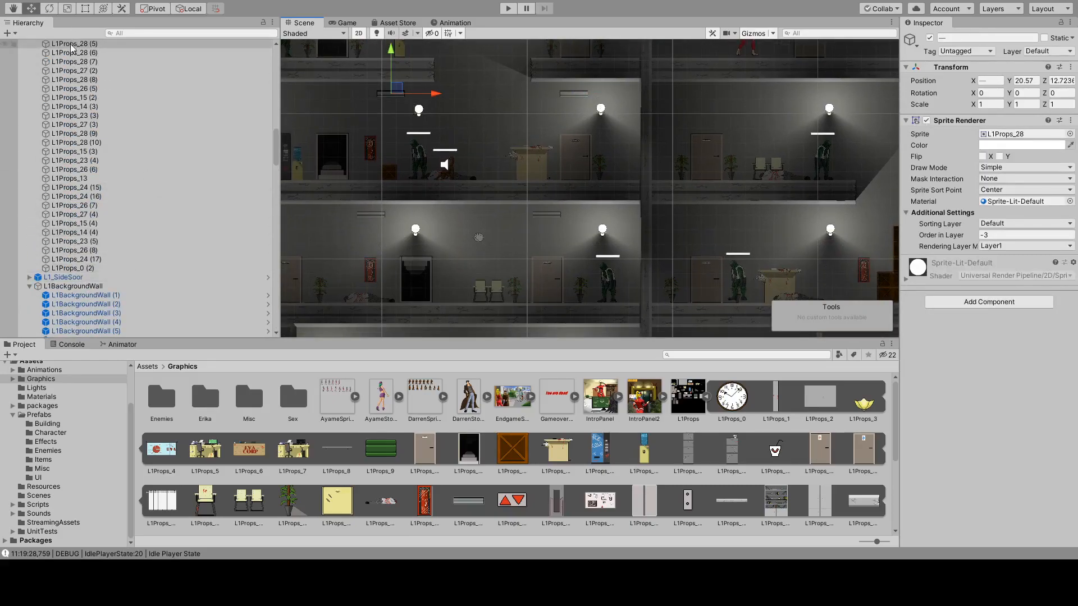
left_click_drag(623, 93, 805, 101)
middle_click_drag(795, 138, 563, 175)
left_click_drag(575, 133, 754, 131)
middle_click_drag(772, 135, 588, 162)
Duplicate the copied pair of L1Props_28 ceiling props and place the new pair along the dark wing's ceiling above the vending machine platform.
left_click_drag(60, 280, 98, 304)
key("ctrl+d")
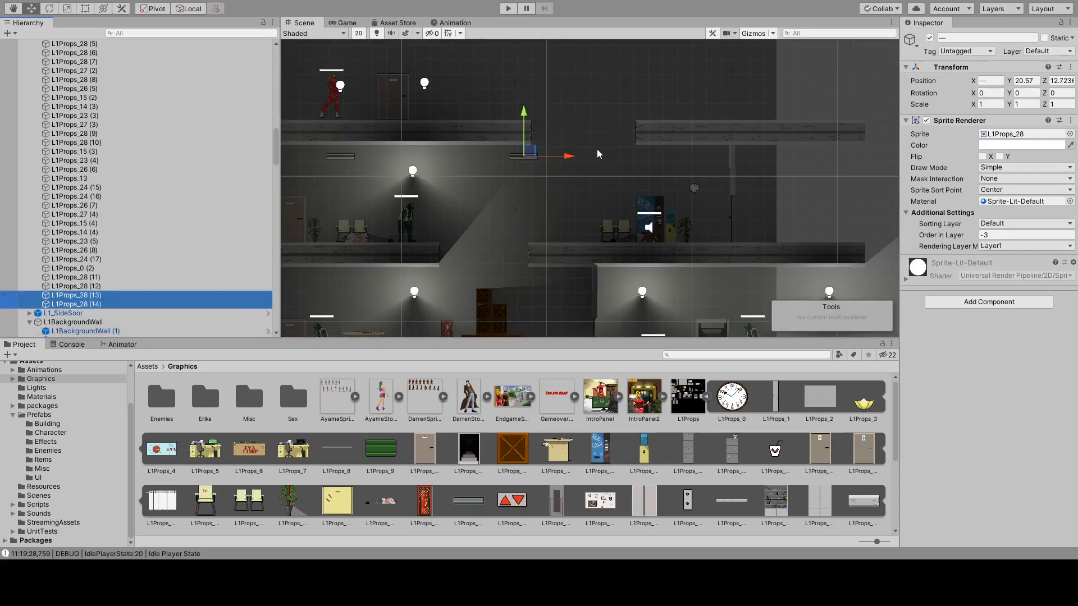
left_click_drag(565, 157, 909, 156)
middle_click_drag(894, 156, 705, 167)
left_click_drag(732, 166, 744, 170)
middle_click_drag(693, 211, 762, 248)
middle_click_drag(416, 96, 583, 103)
middle_click_drag(601, 178, 550, 99)
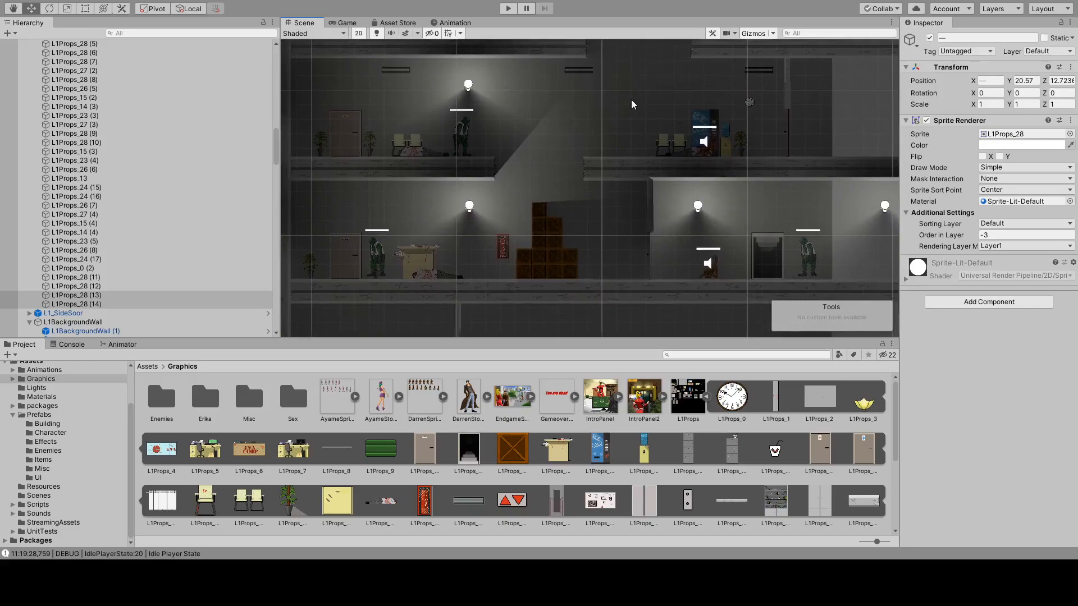
middle_click_drag(676, 245, 616, 237)
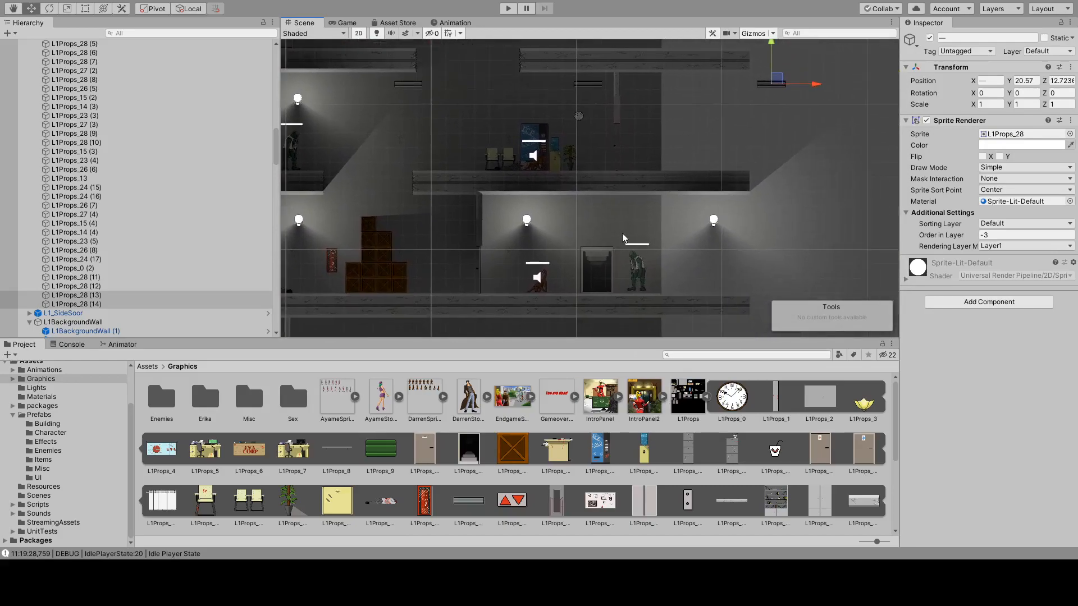
Duplicate the dark wing's outermost column of L1BackgroundWall tiles and place the copies beside it at X 75.29.
left_click(638, 214)
scroll(649, 187, "down", 3)
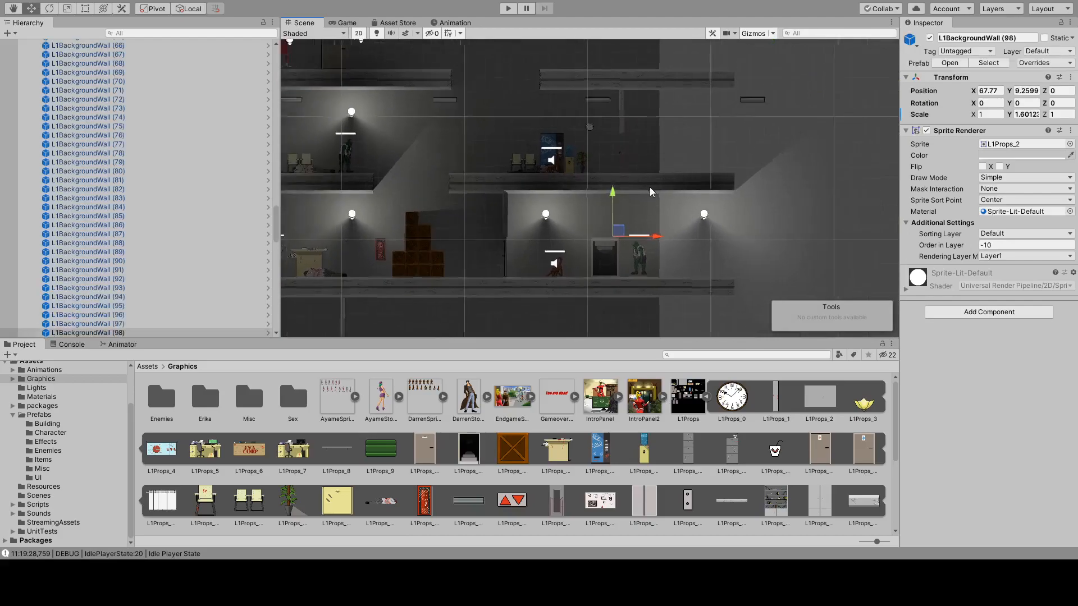
scroll(645, 253, "down", 2)
left_click(638, 270, "shift")
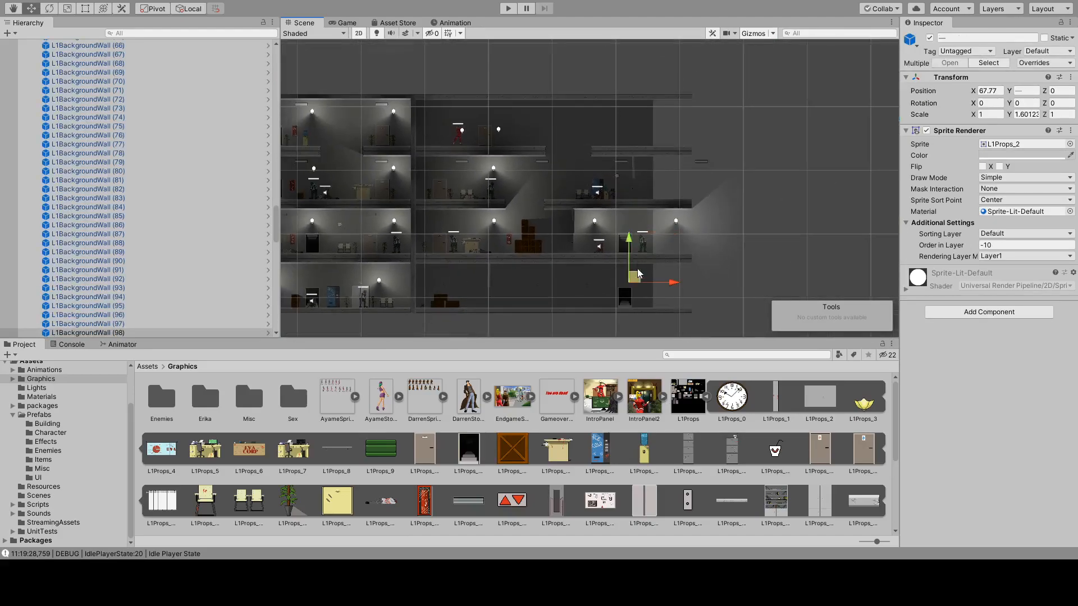
left_click(647, 163, "shift")
left_click(645, 118, "shift")
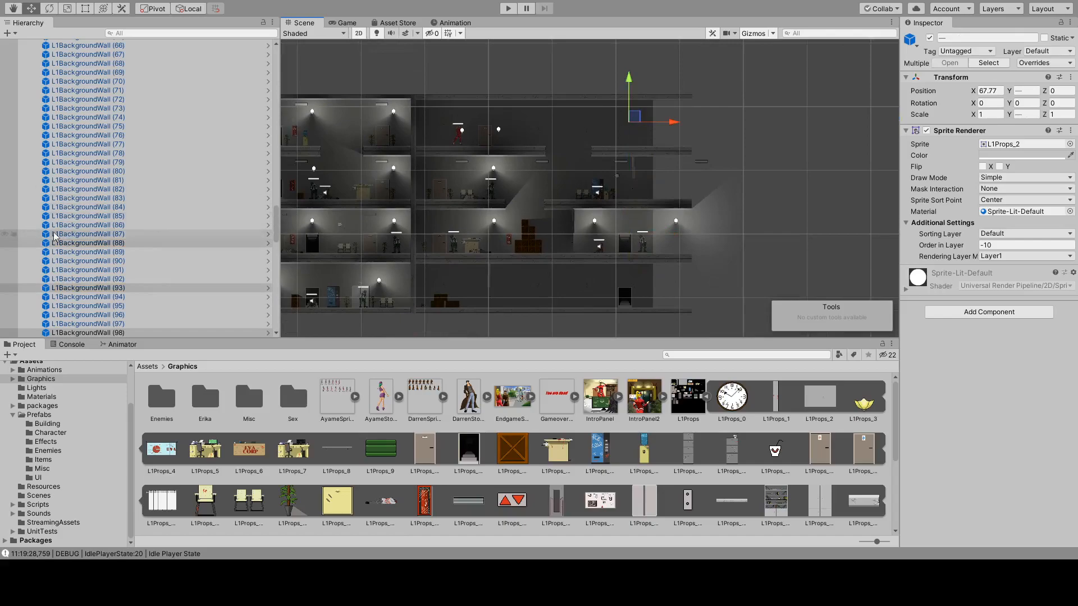
key("ctrl+d")
left_click_drag(677, 121, 724, 127)
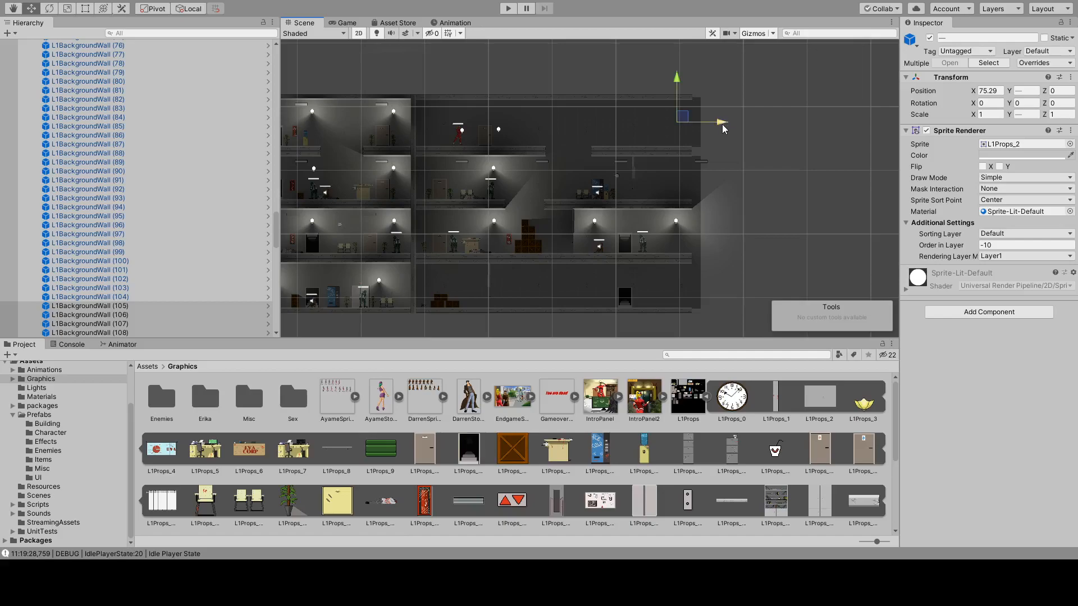
Examine the platforms, gaps, ceiling props and lighting across the upper and middle floors of the extended wing.
scroll(638, 127, "up", 5)
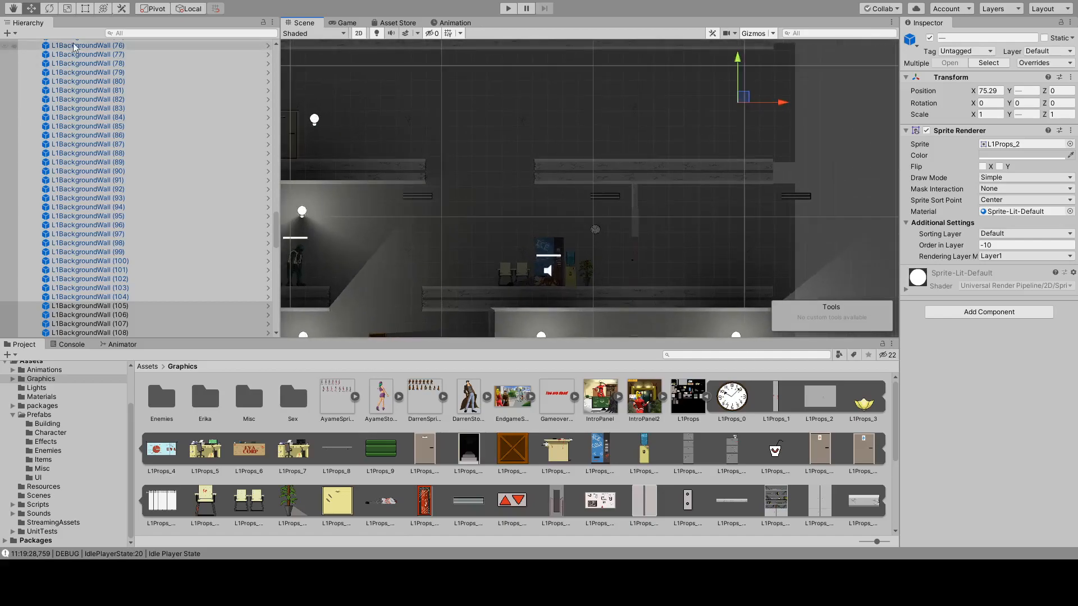
scroll(690, 114, "up", 4)
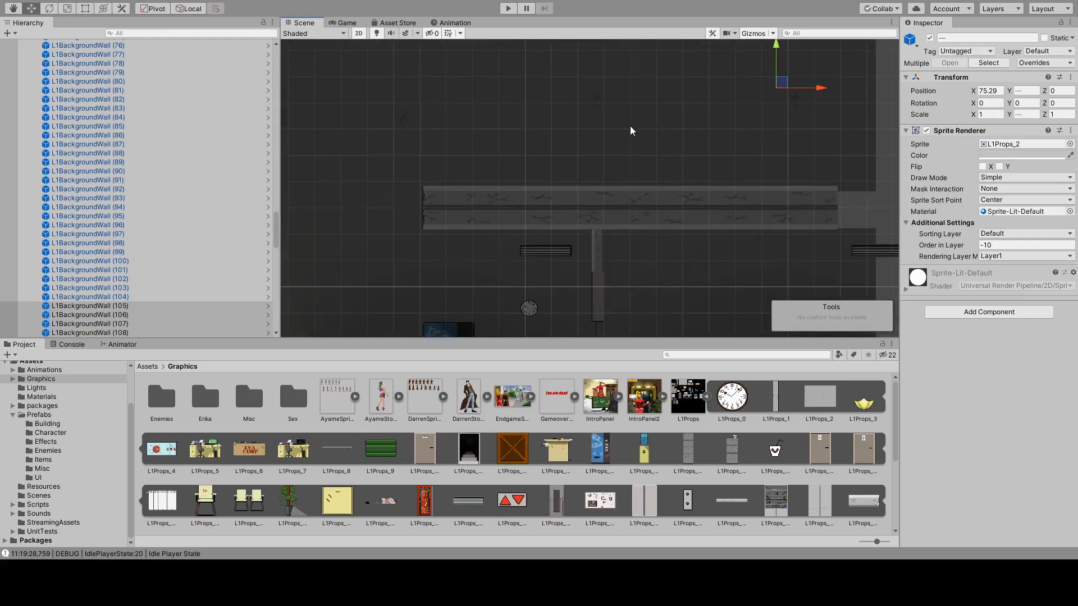
scroll(631, 127, "up", 5)
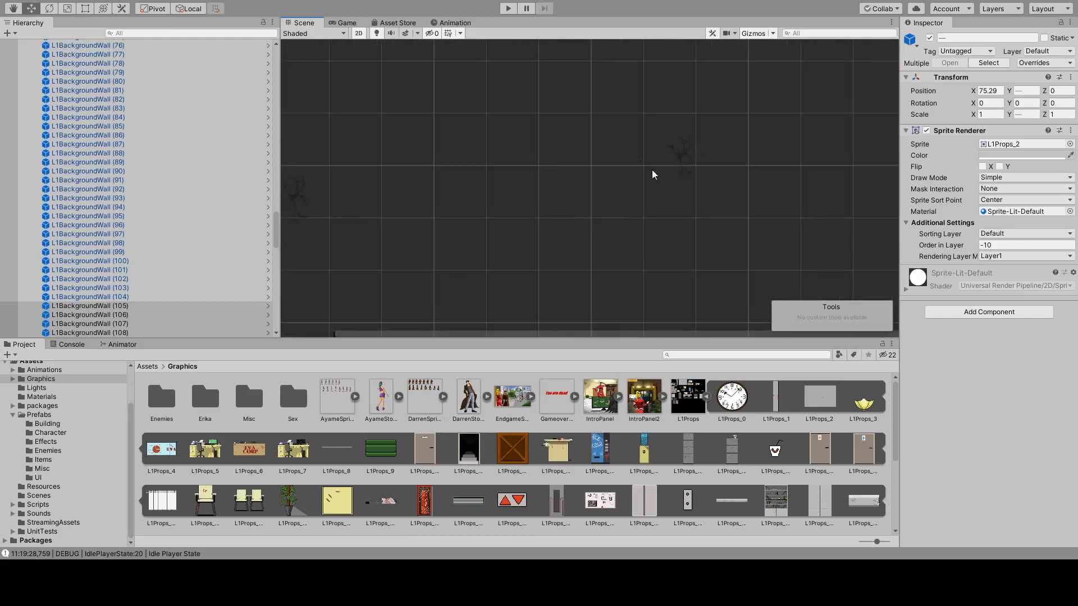
scroll(707, 156, "down", 12)
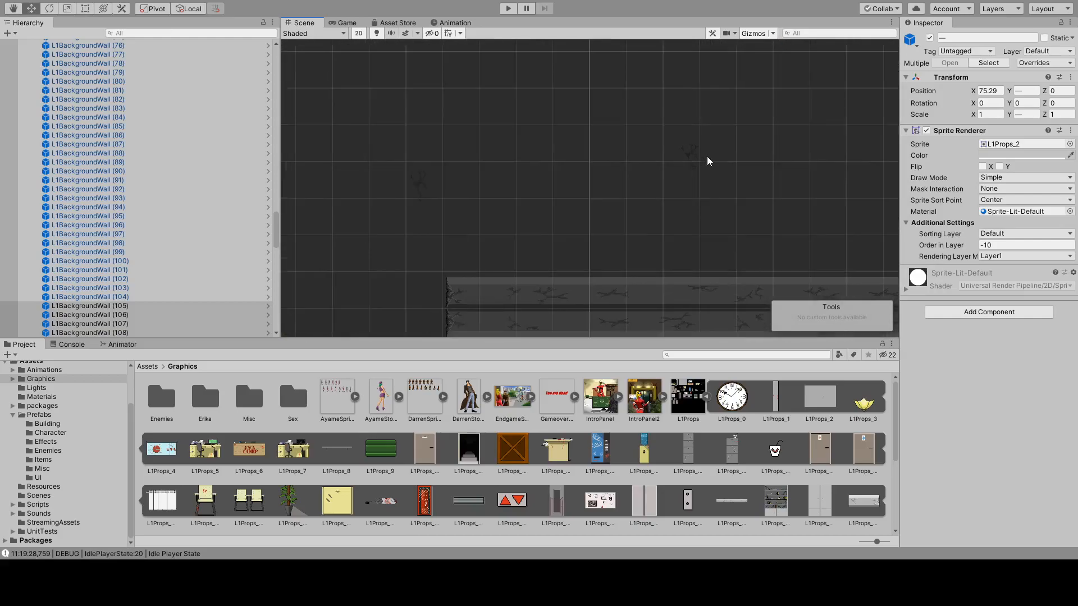
middle_click_drag(702, 183, 642, 135)
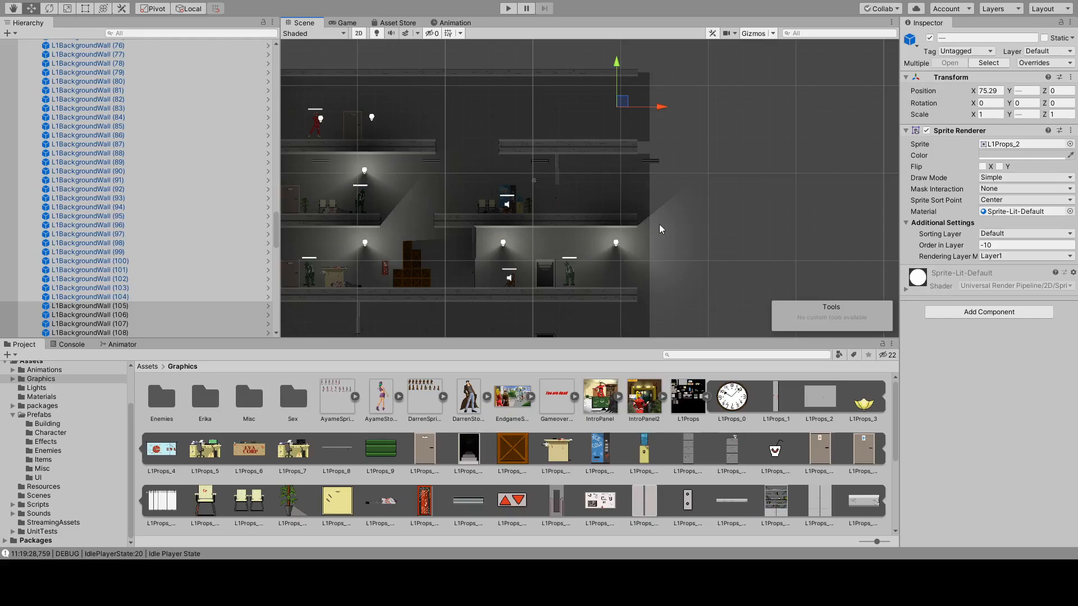
middle_click_drag(686, 226, 653, 210)
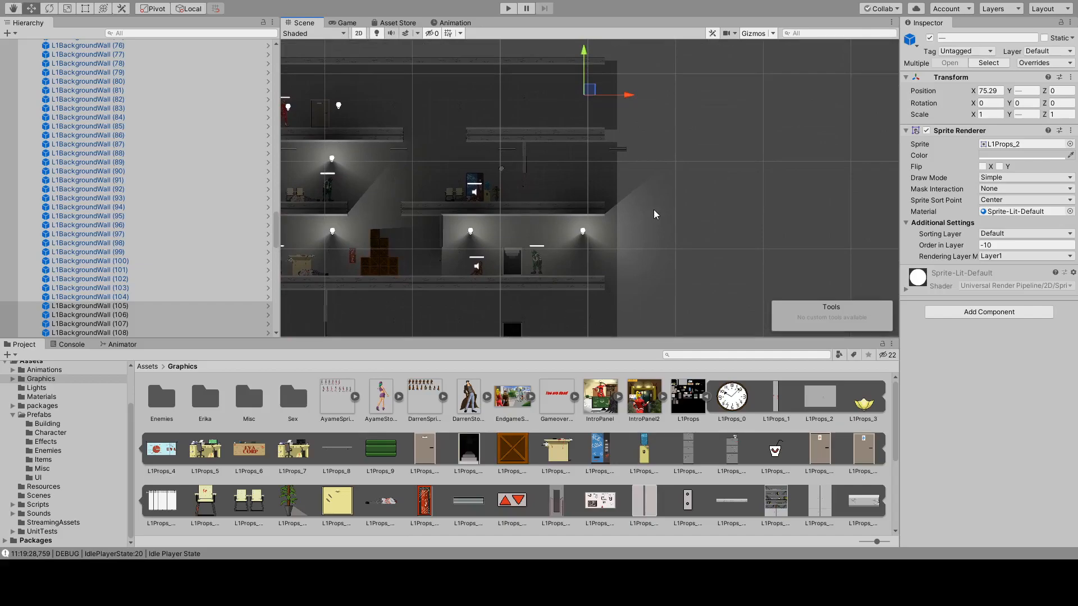
middle_click_drag(359, 239, 510, 205)
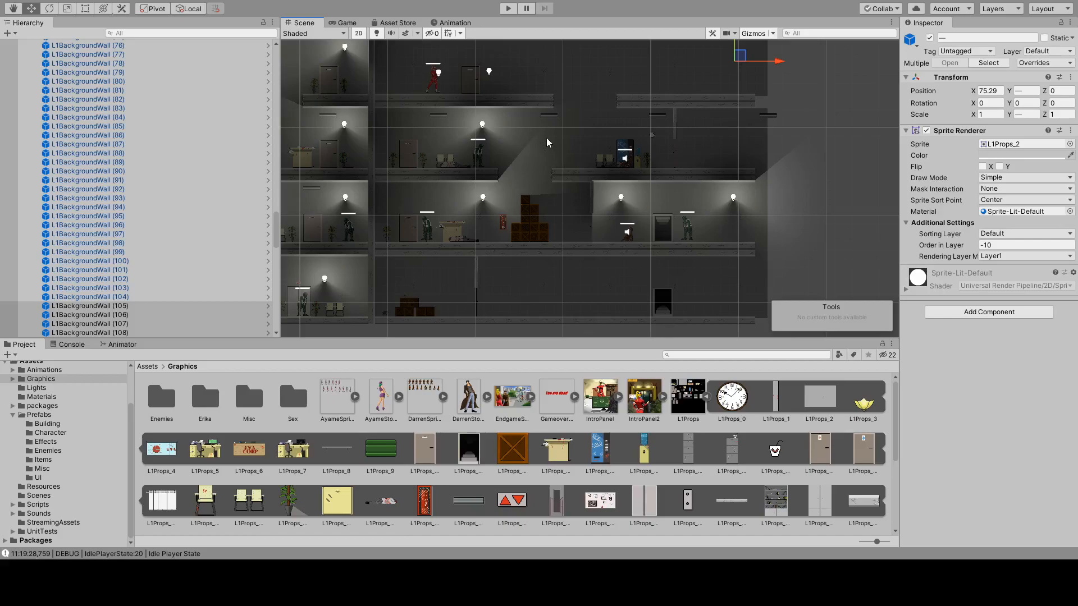
middle_click_drag(452, 122, 515, 202)
scroll(613, 229, "up", 3)
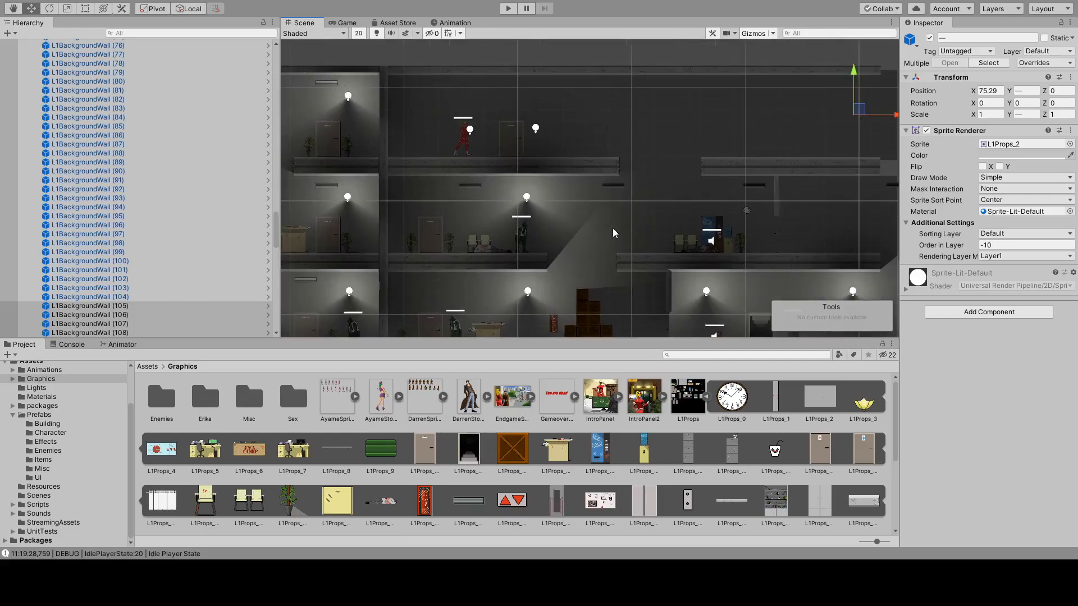
scroll(645, 244, "up", 2)
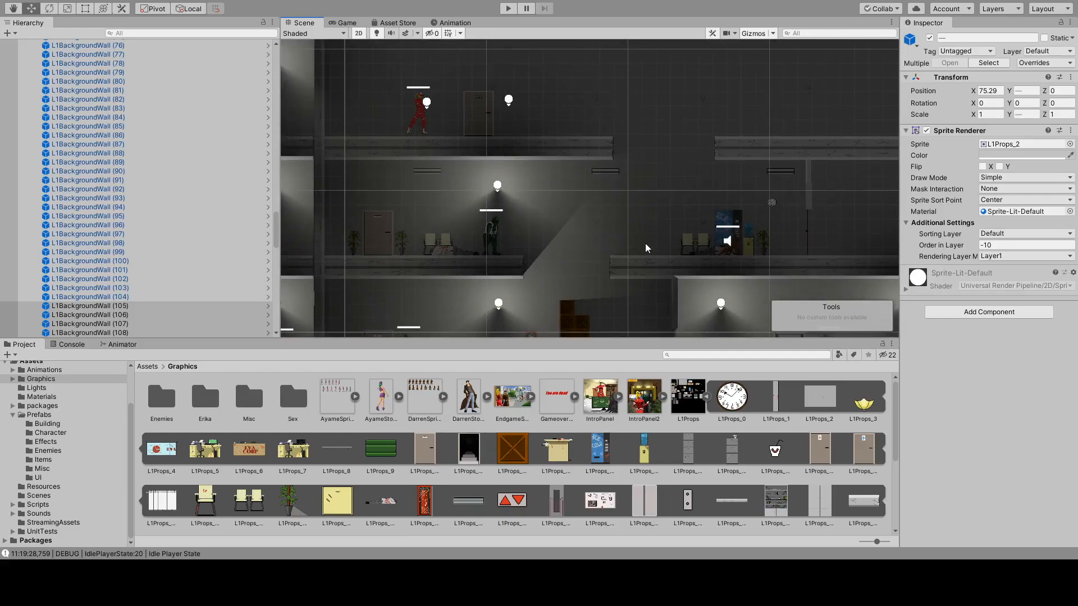
middle_click_drag(656, 245, 616, 200)
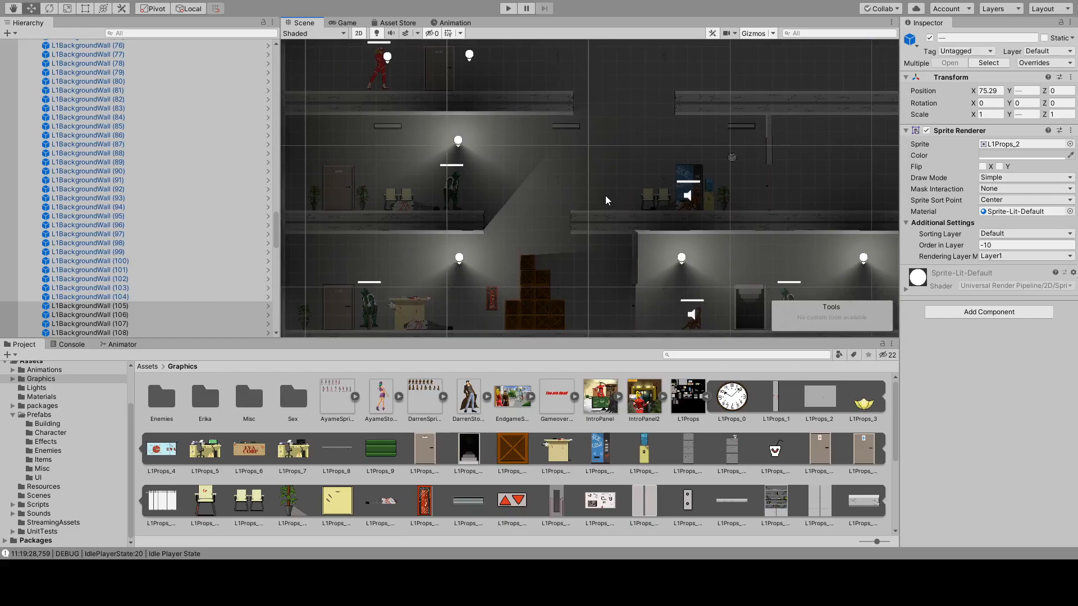
middle_click_drag(584, 221, 562, 251)
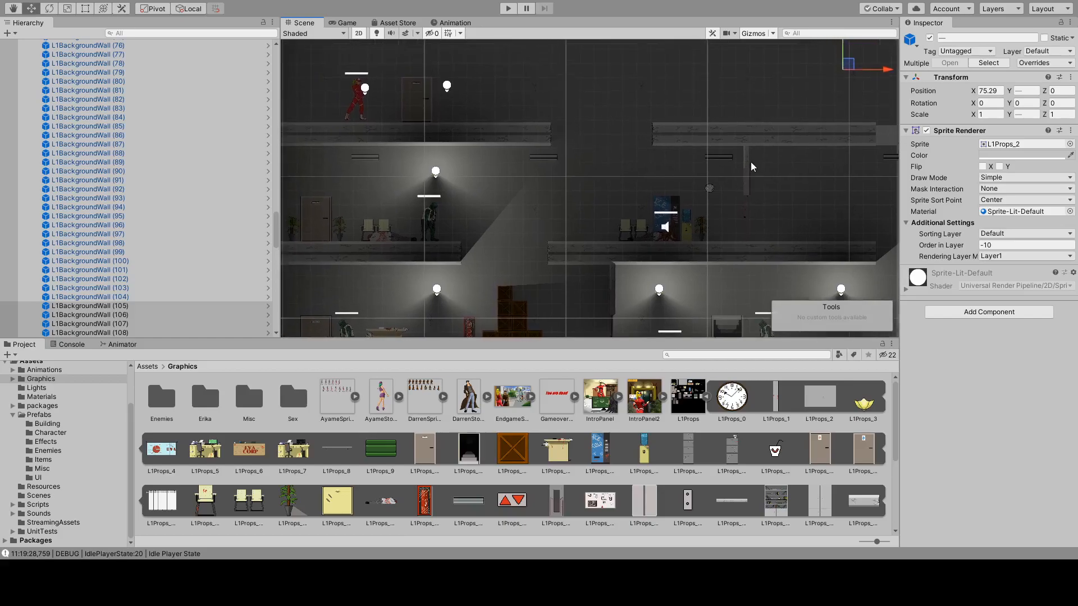
middle_click_drag(750, 163, 629, 176)
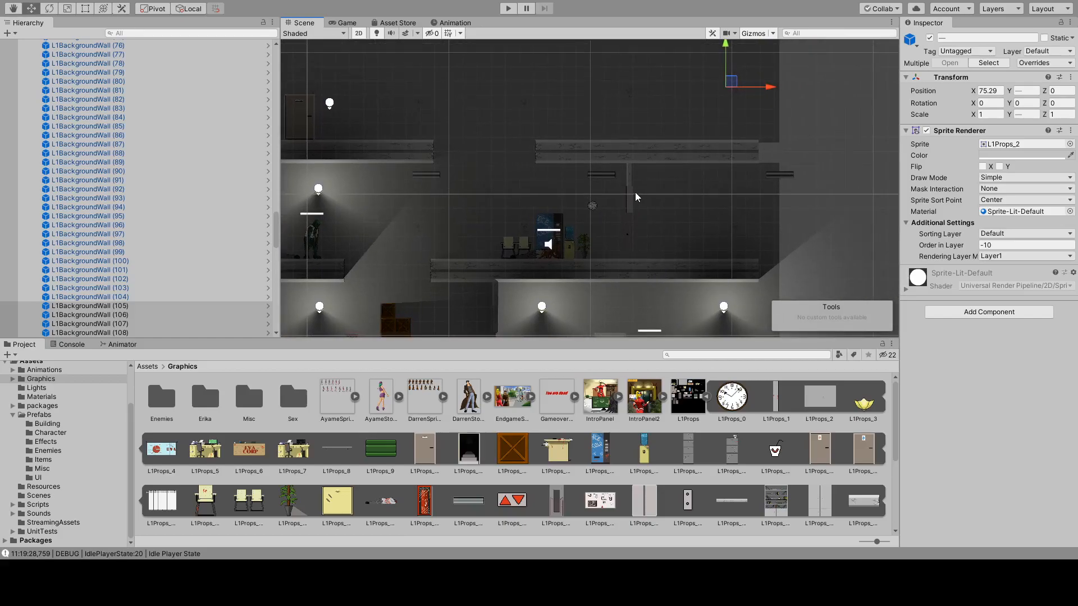
scroll(634, 190, "up", 8)
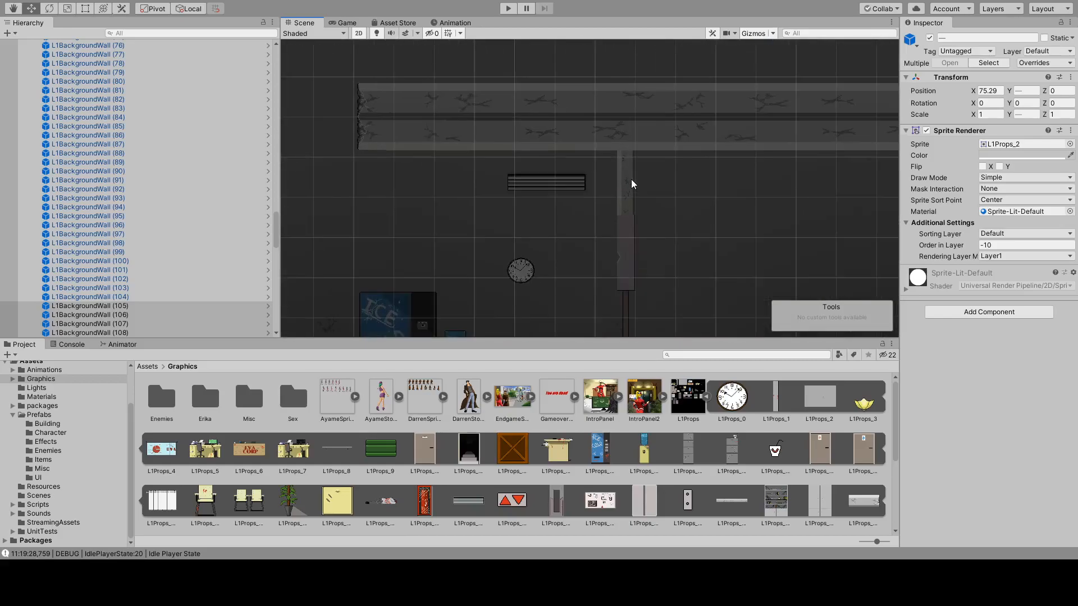
scroll(632, 180, "down", 8)
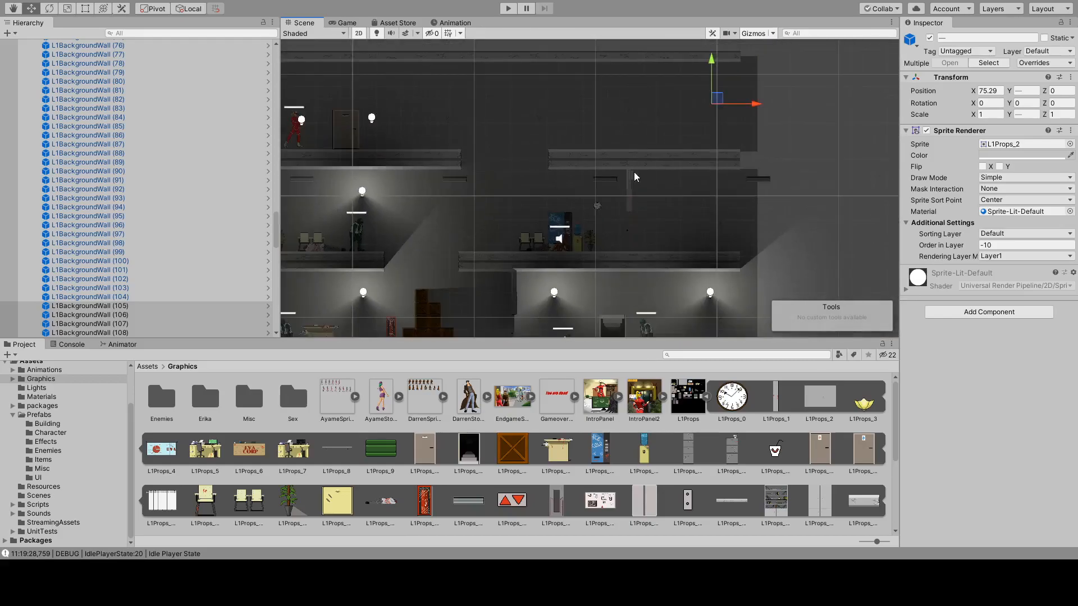
middle_click_drag(471, 145, 446, 104)
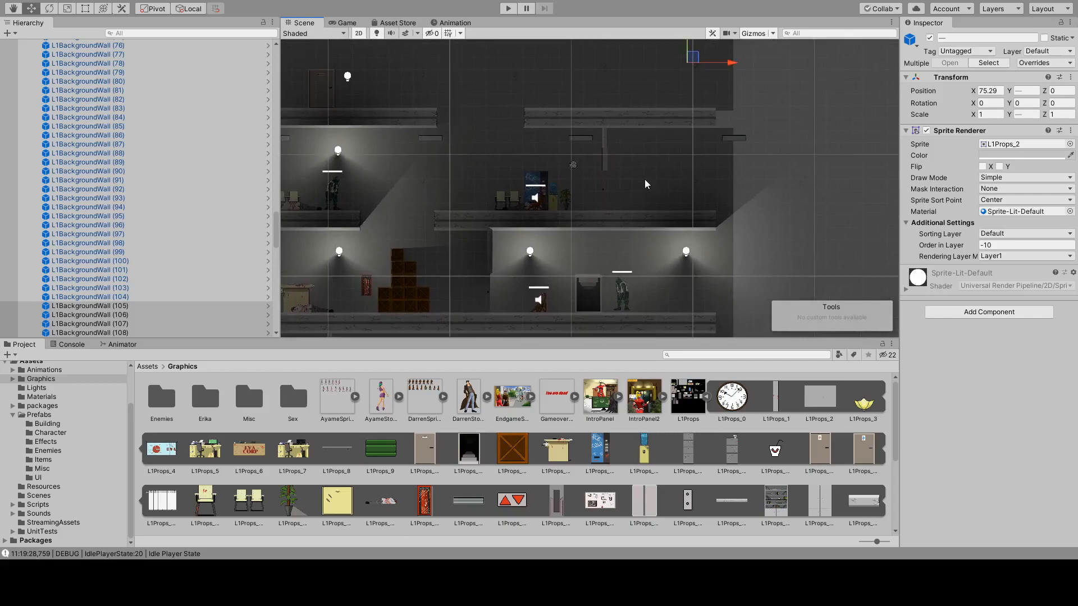
Duplicate L1_RoomDoor (10) and place the copy on the bottom floor between the crates and the stairway, at X 61.13, Y 0.08.
middle_click_drag(560, 303, 594, 175)
middle_click_drag(419, 323, 584, 310)
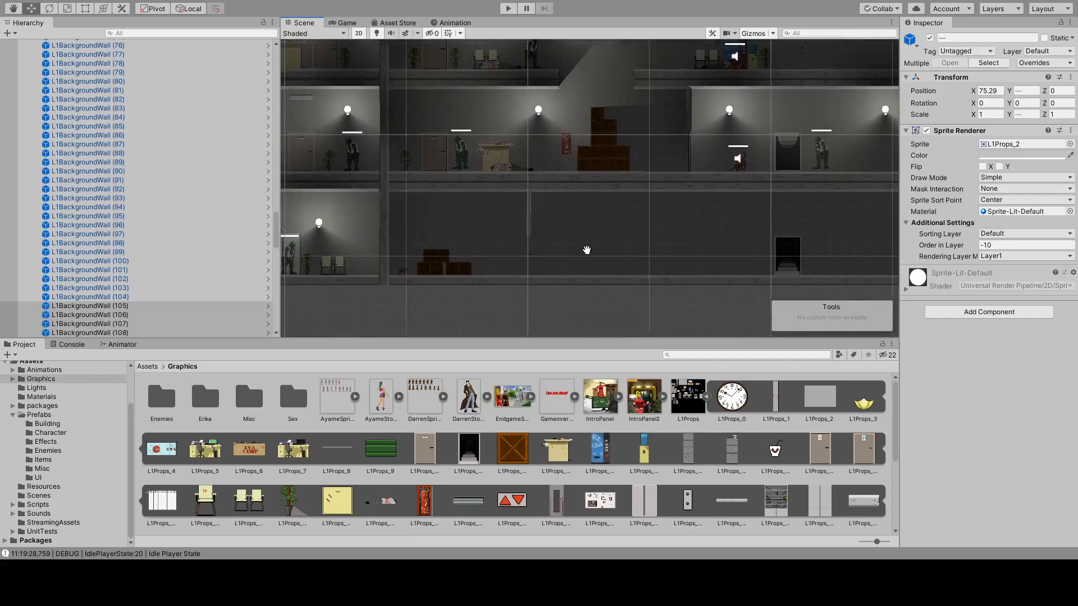
left_click(434, 152)
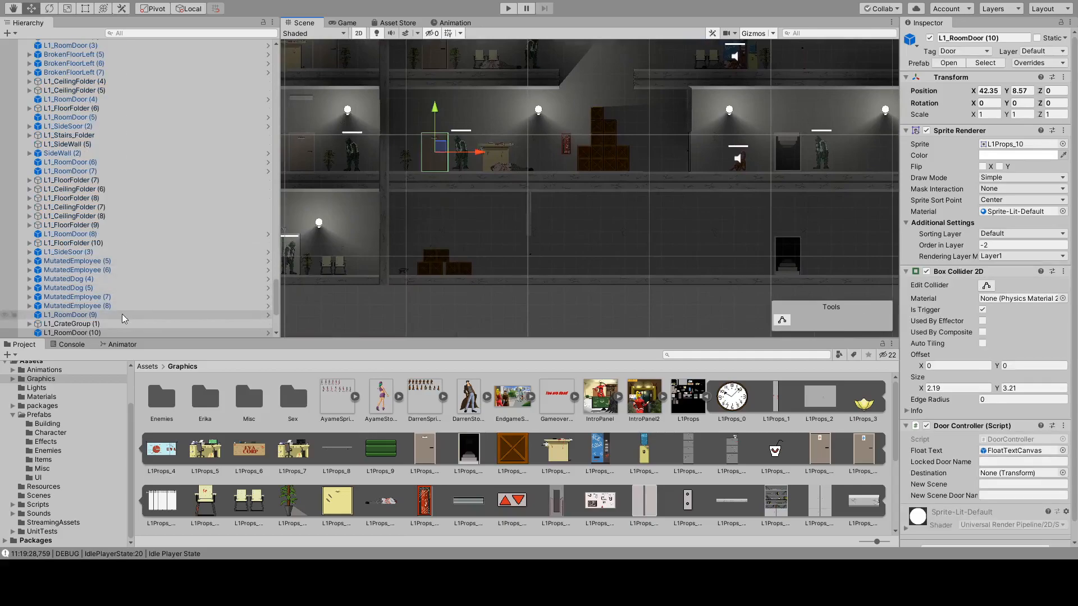
left_click(90, 333)
key("ctrl+d")
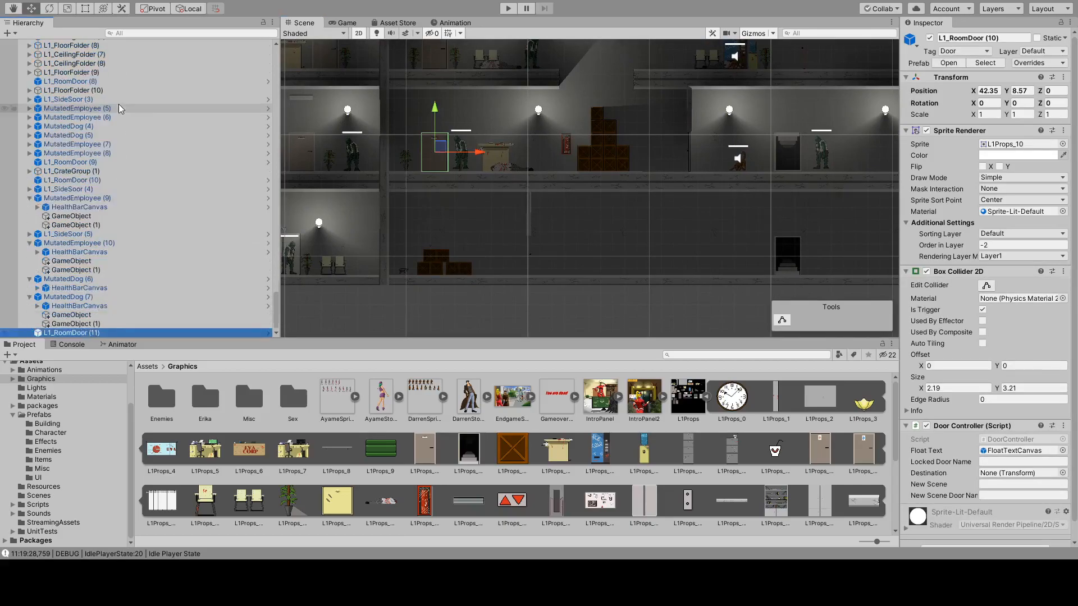
left_click_drag(439, 147, 670, 252)
scroll(665, 271, "up", 7)
scroll(663, 262, "up", 3)
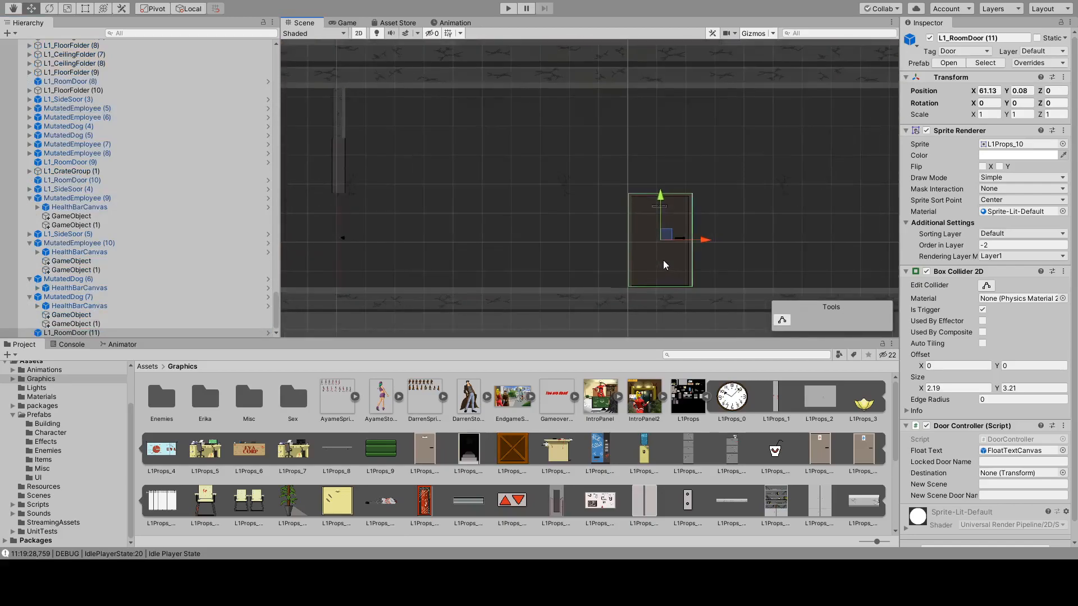
middle_click_drag(408, 224, 558, 199)
middle_click_drag(894, 208, 669, 214)
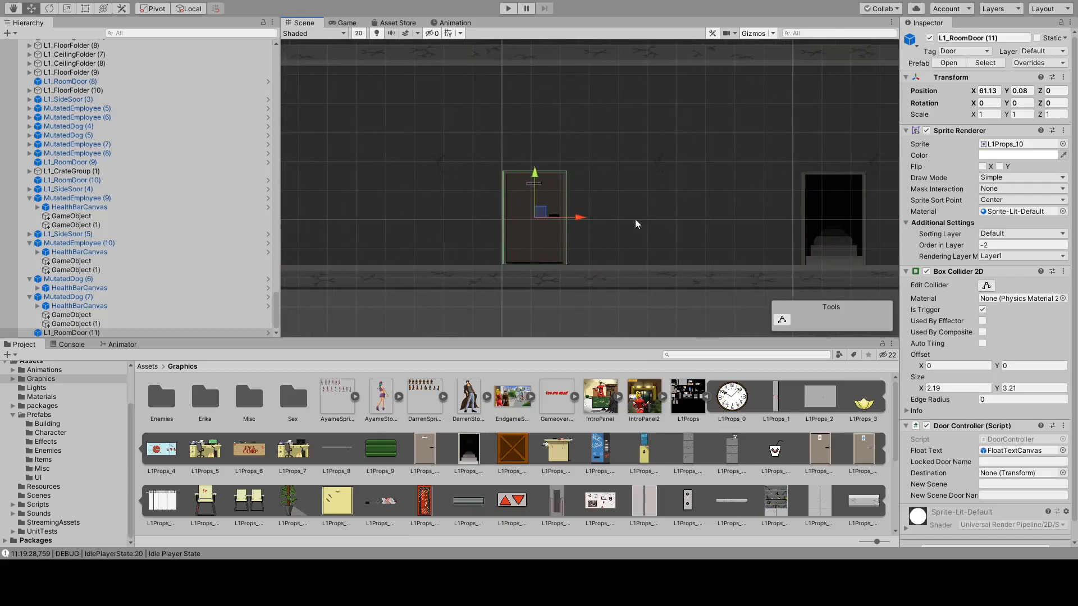
Examine the copied door's placement on the bottom floor relative to the stairway and the background wall.
scroll(599, 221, "down", 4)
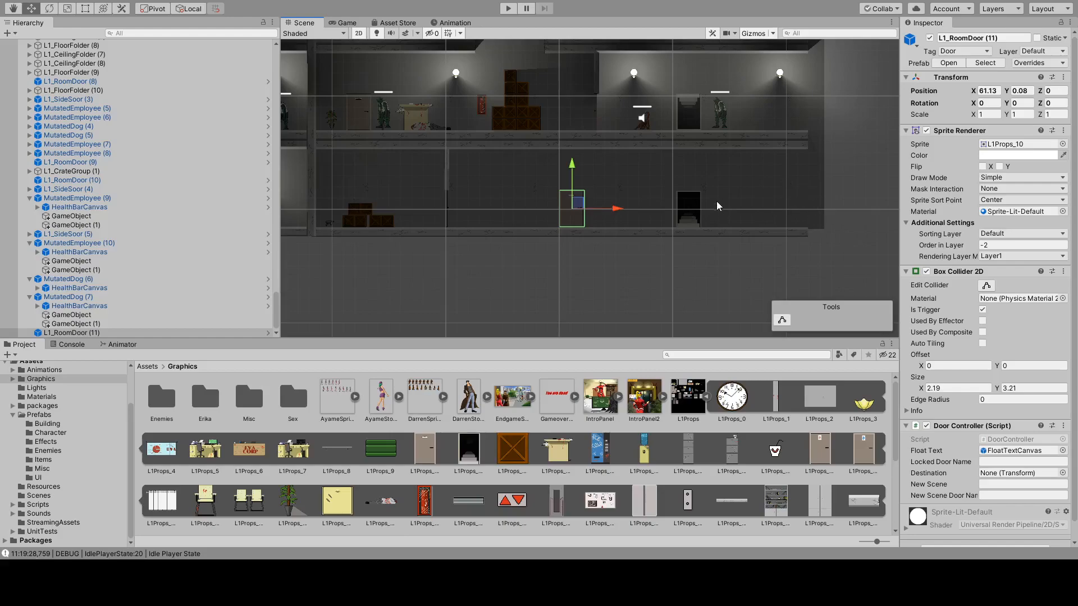
middle_click_drag(652, 156, 641, 199)
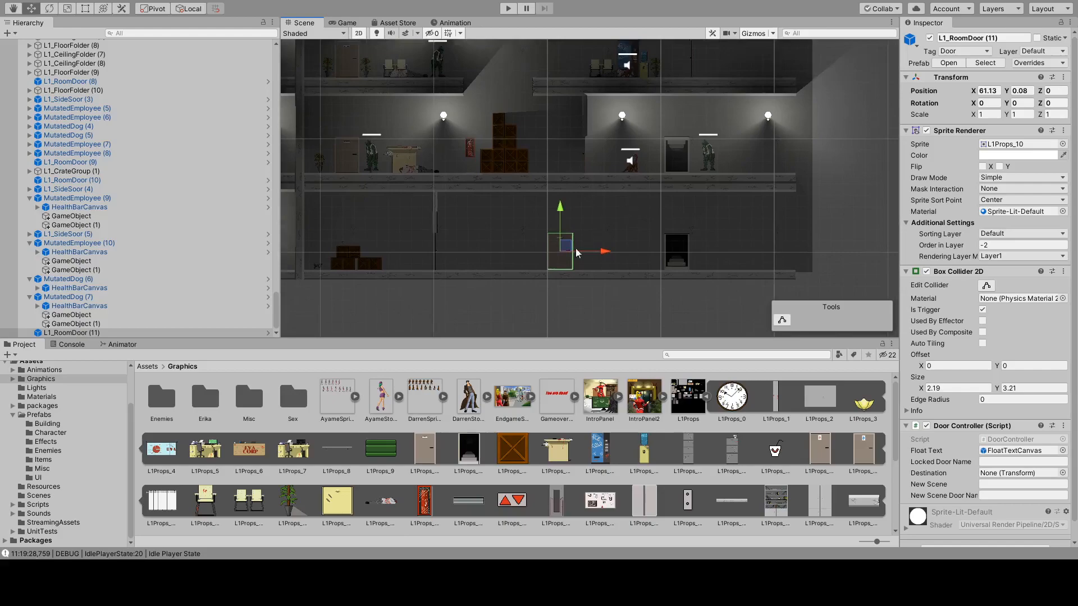
scroll(549, 250, "up", 6)
scroll(593, 267, "up", 4)
left_click(742, 245)
left_click(569, 226)
left_click_drag(579, 208, 585, 214)
left_click(740, 217)
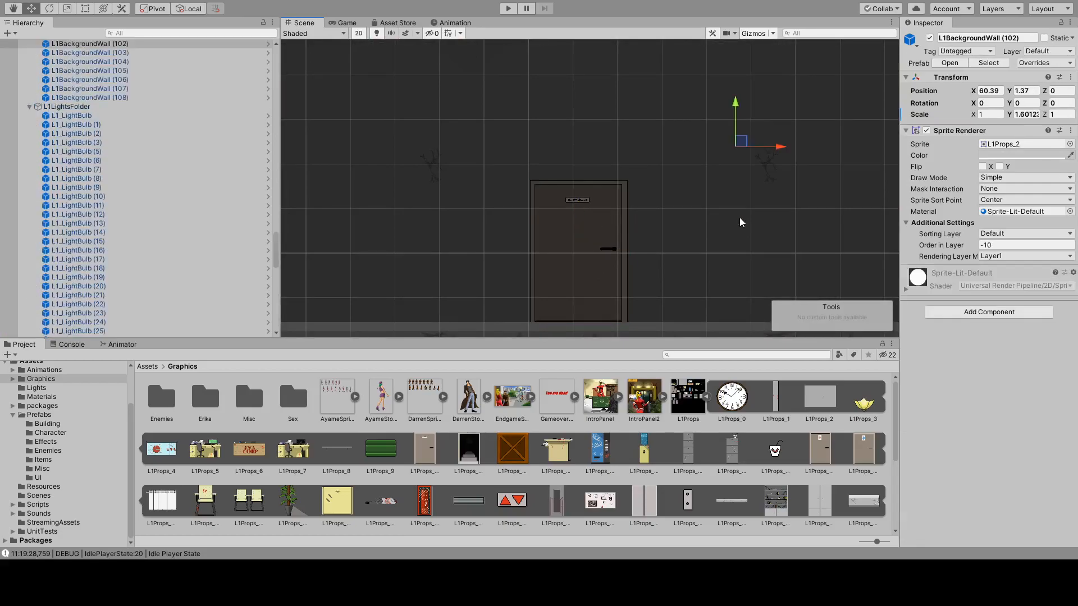
Select the L1Props_30 sprite in the Graphics assets.
scroll(651, 217, "down", 7)
middle_click_drag(651, 173, 641, 303)
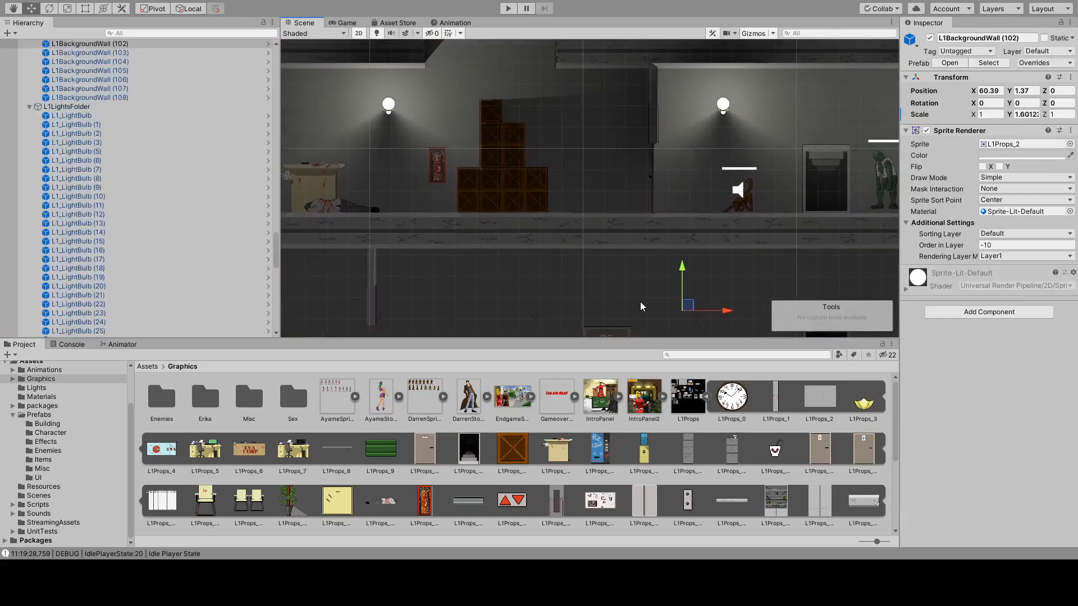
middle_click_drag(611, 269, 562, 302)
middle_click_drag(556, 188, 679, 202)
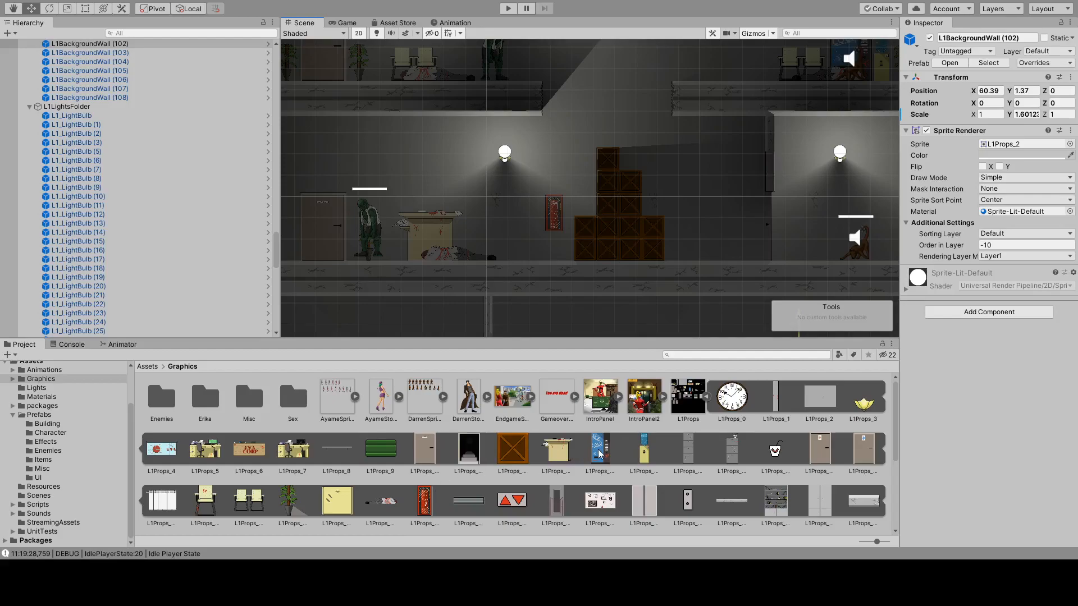
scroll(719, 194, "down", 8)
middle_click_drag(712, 202, 591, 213)
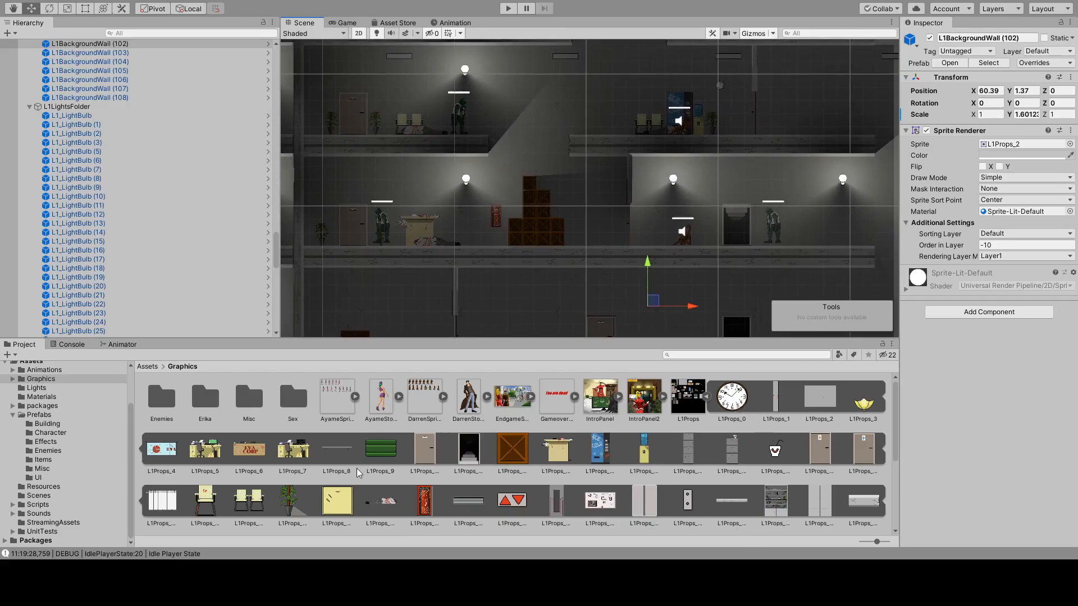
left_click(555, 501)
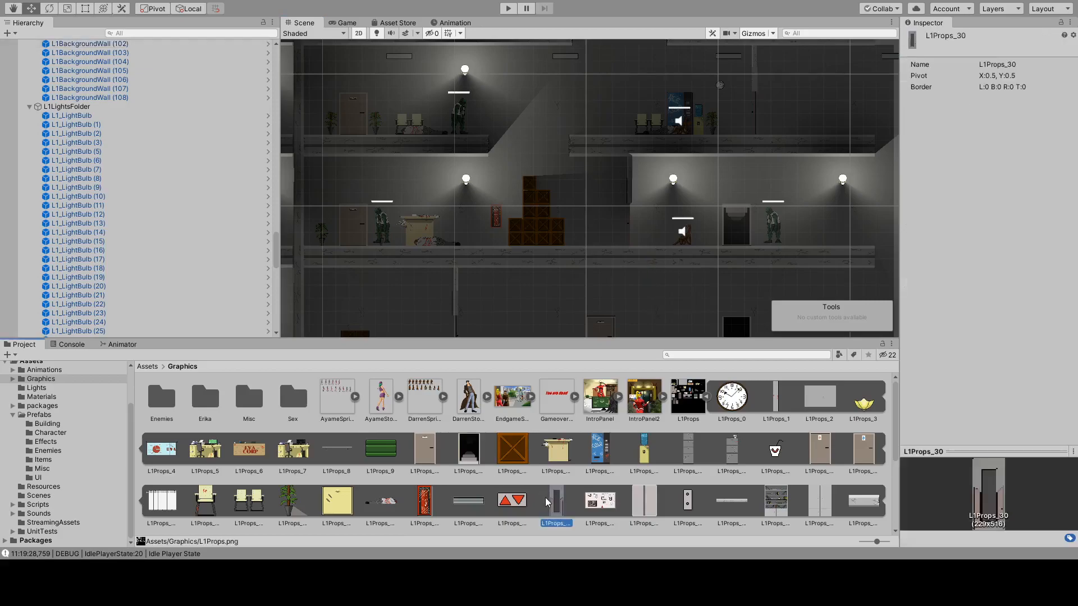